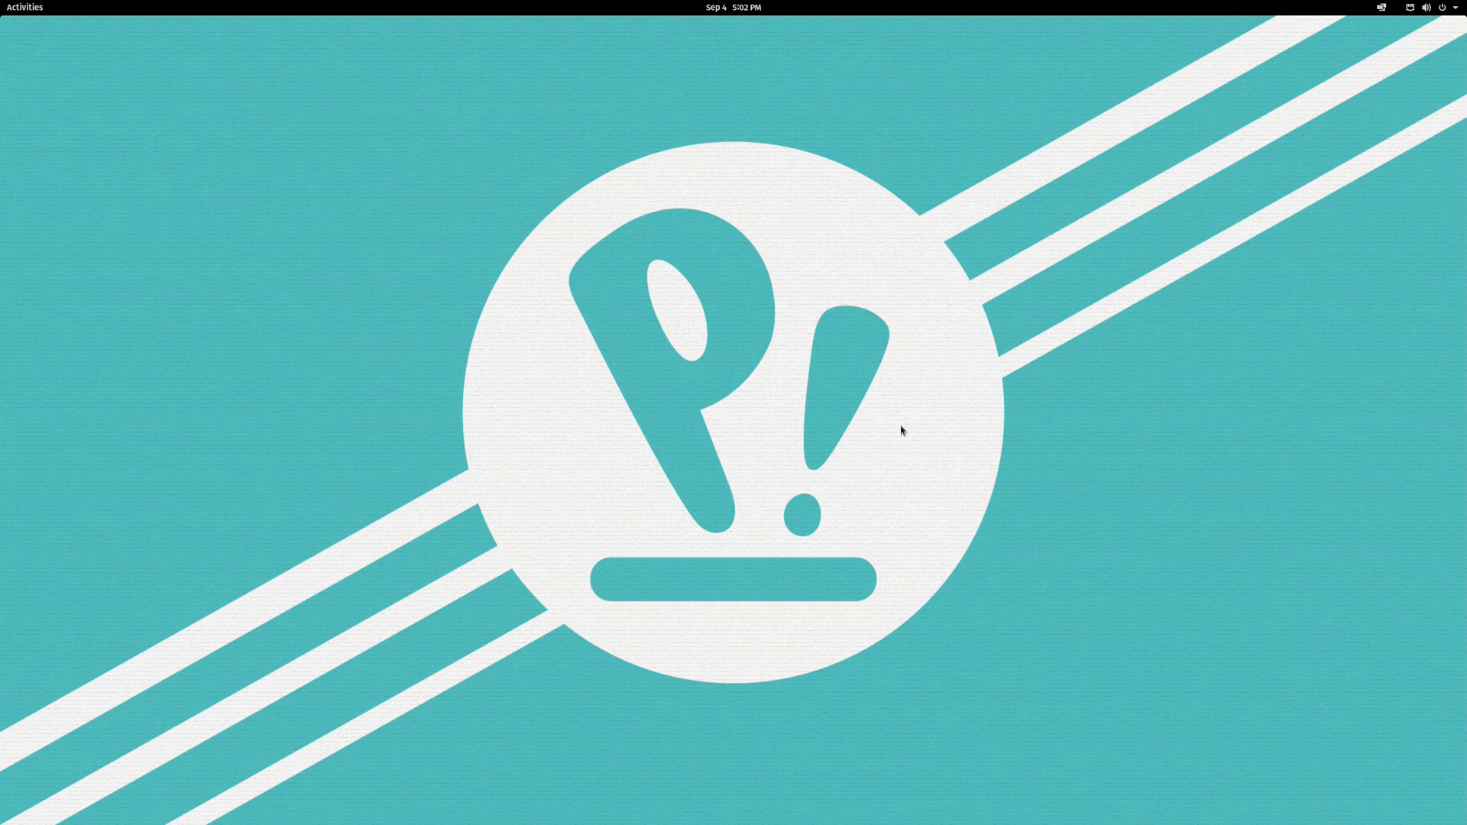
Bring up the Activities overview with the Super key.
{"action": "key", "text": "super"}
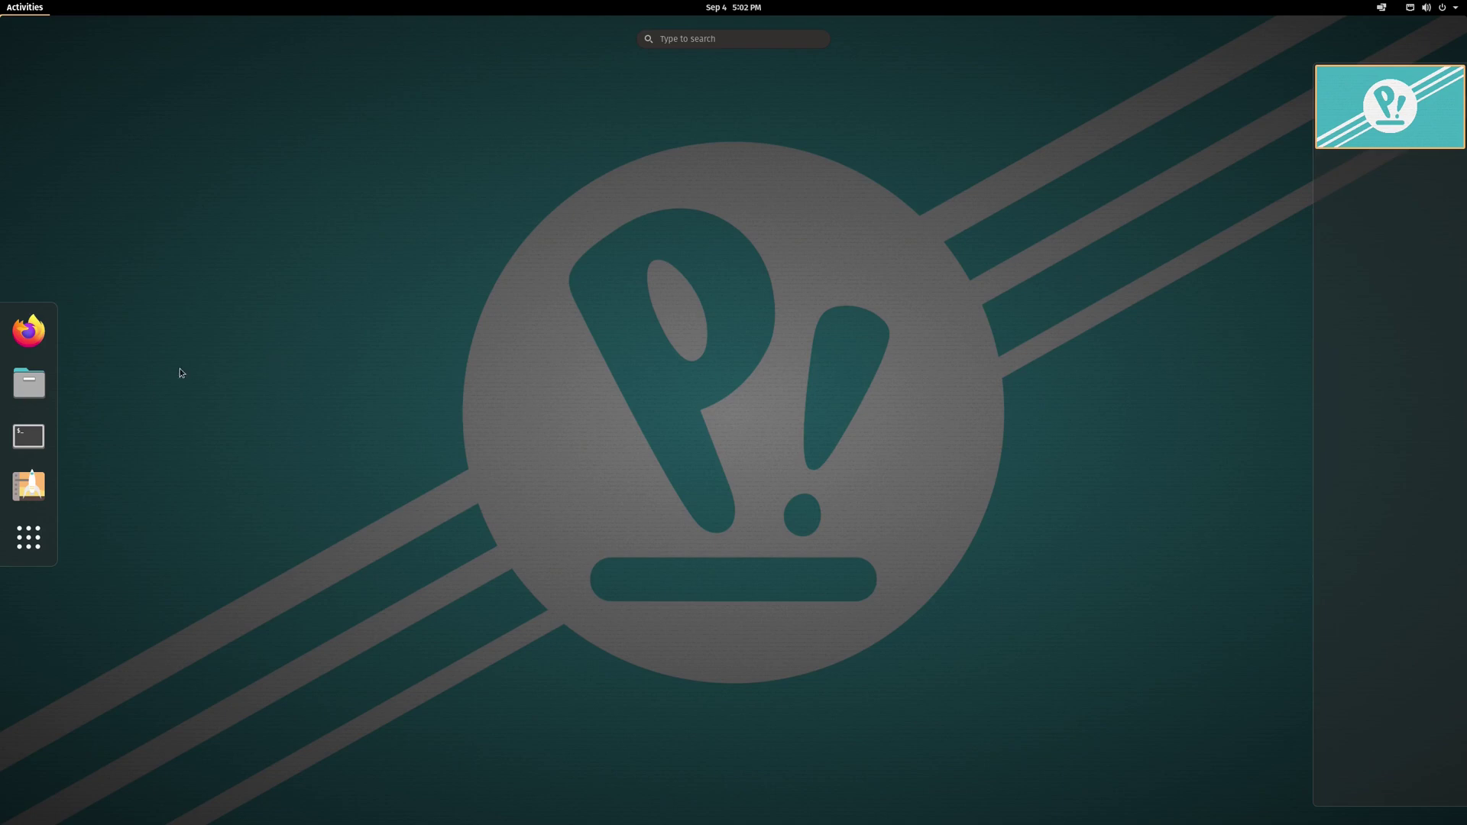
Launch Firefox, unmaximize it, and resize and reposition its window.
{"action": "left_click", "coordinate": [46, 330]}
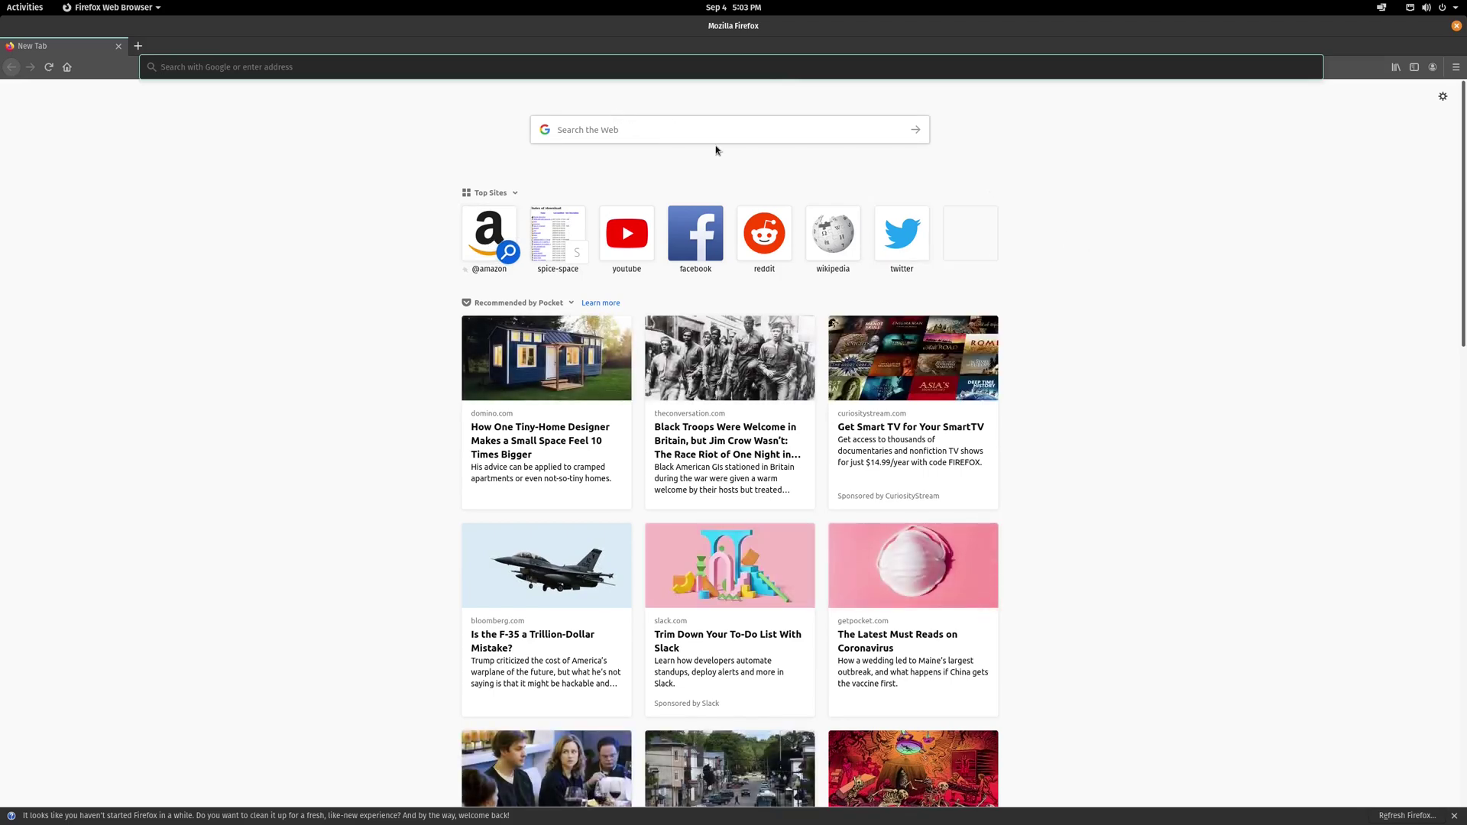
{"action": "double_click", "coordinate": [683, 32]}
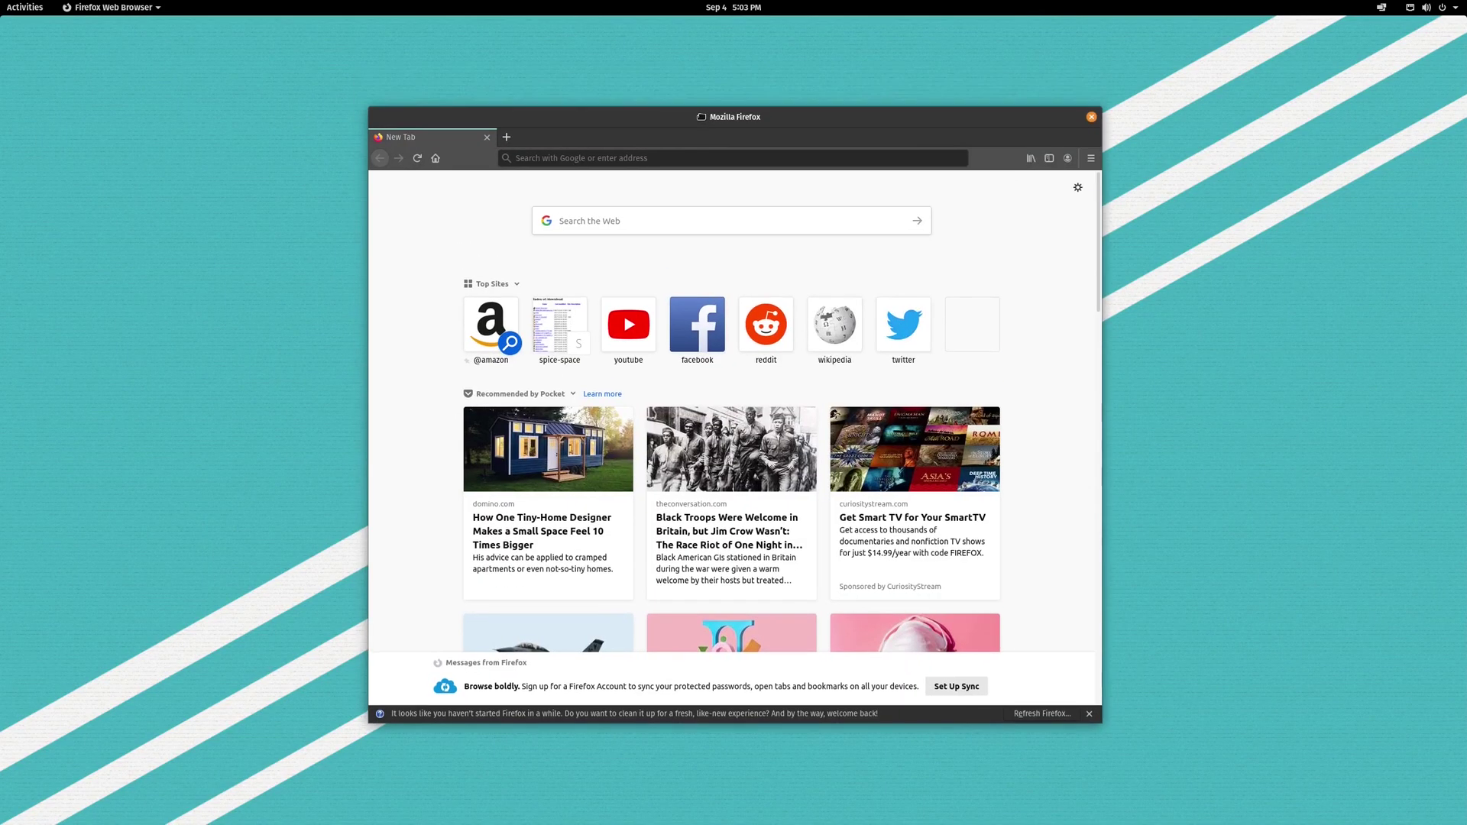
{"action": "left_click_drag", "start_coordinate": [1070, 695], "coordinate": [1245, 783]}
{"action": "left_click_drag", "start_coordinate": [781, 105], "coordinate": [719, 89]}
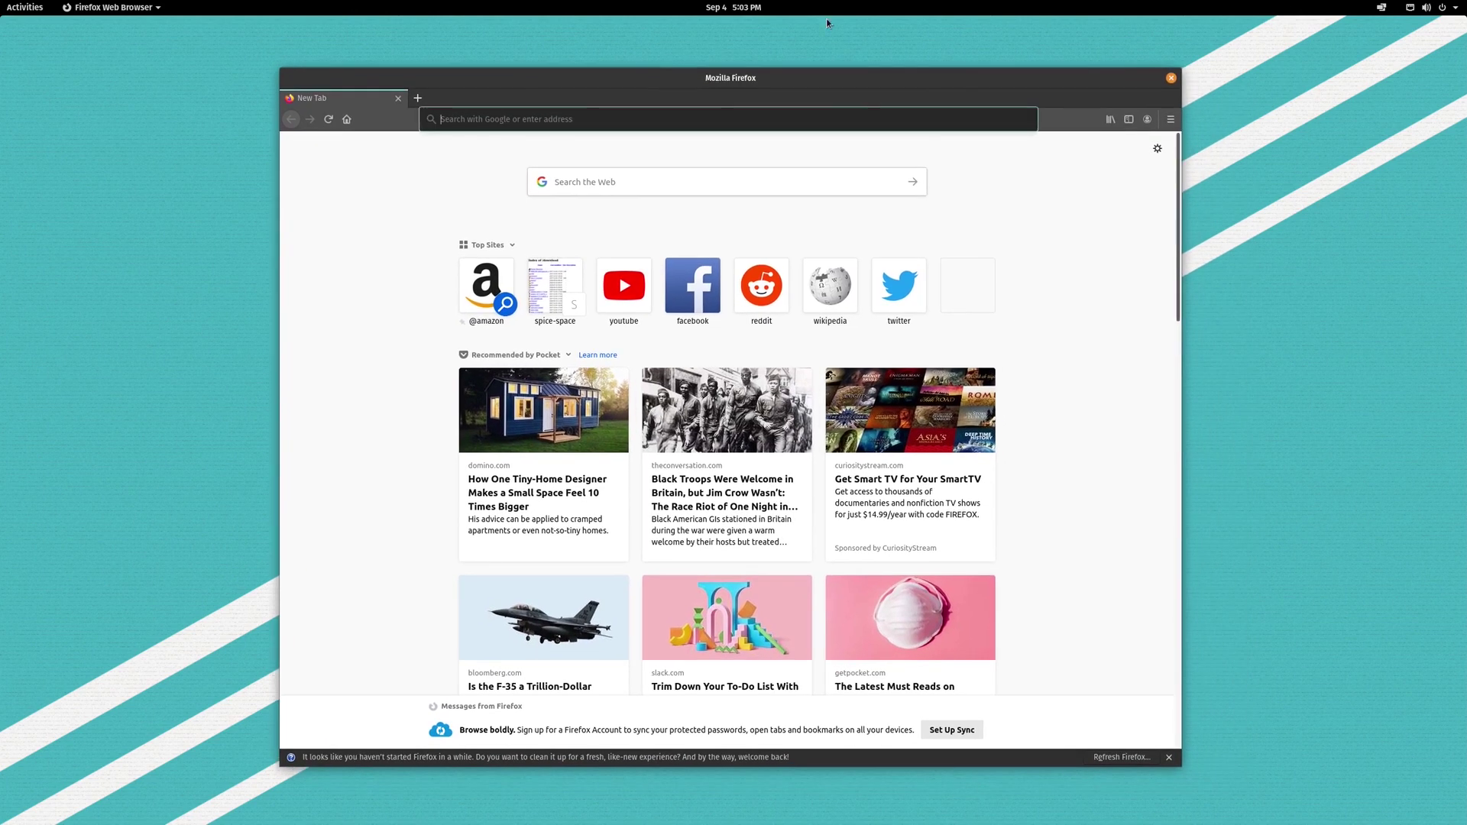
Search the web for 'gnome extensions'.
{"action": "left_click", "coordinate": [603, 116]}
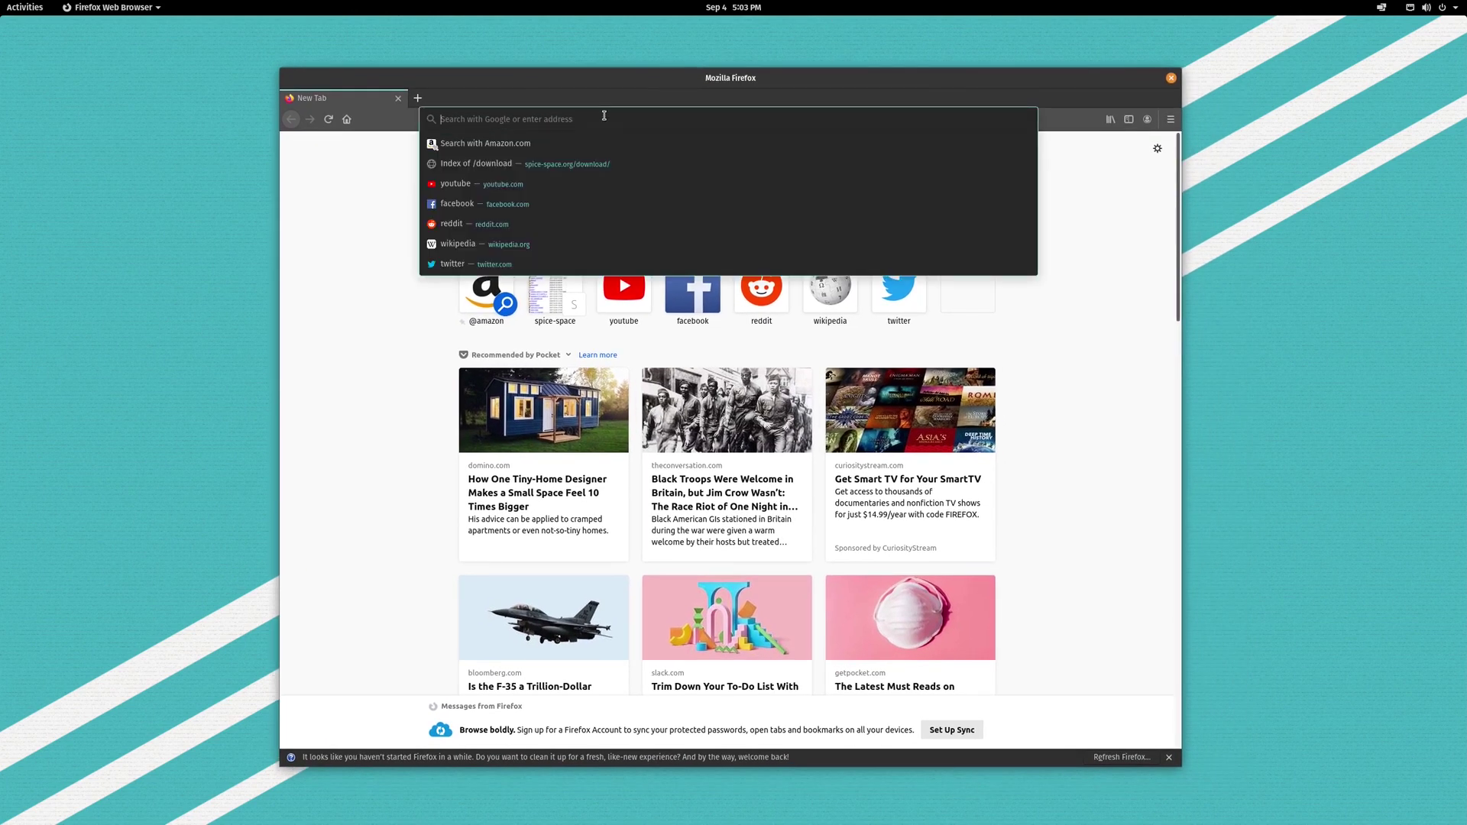
{"action": "type", "text": "gnome extensions"}
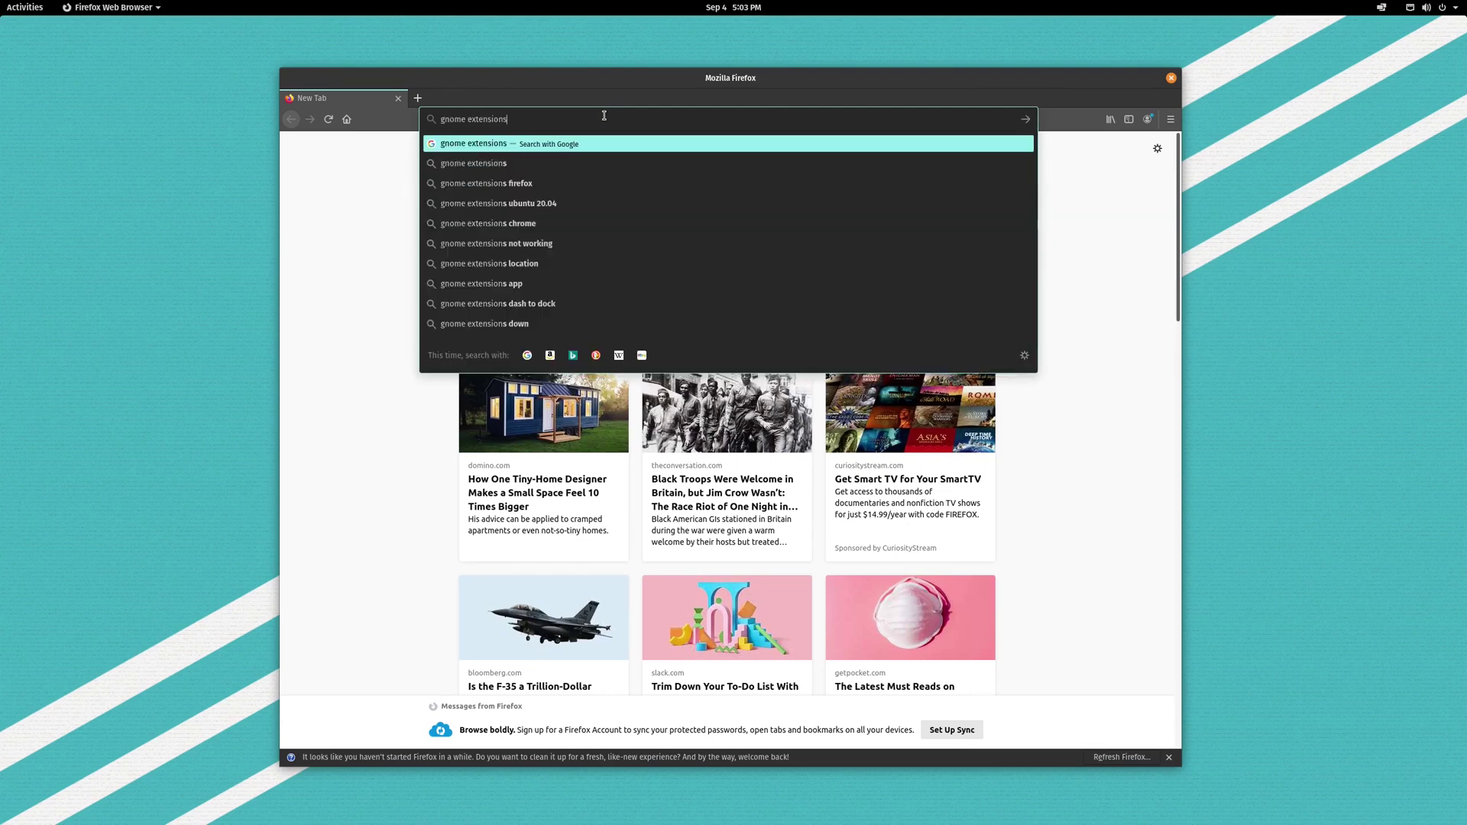
{"action": "key", "text": "Return"}
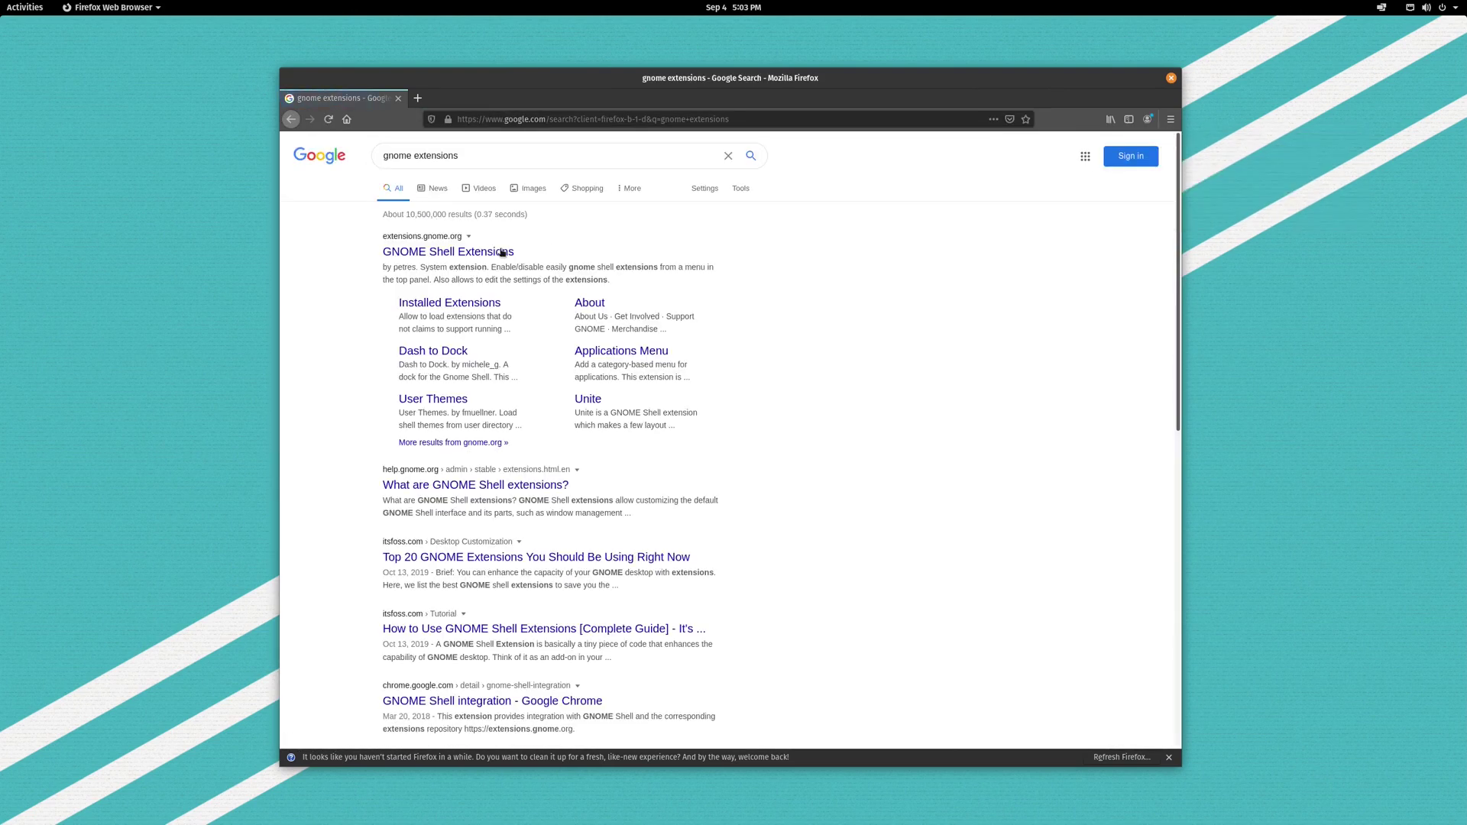
Go to extensions.gnome.org and install the GNOME Shell integration browser add-on.
{"action": "left_click", "coordinate": [500, 252]}
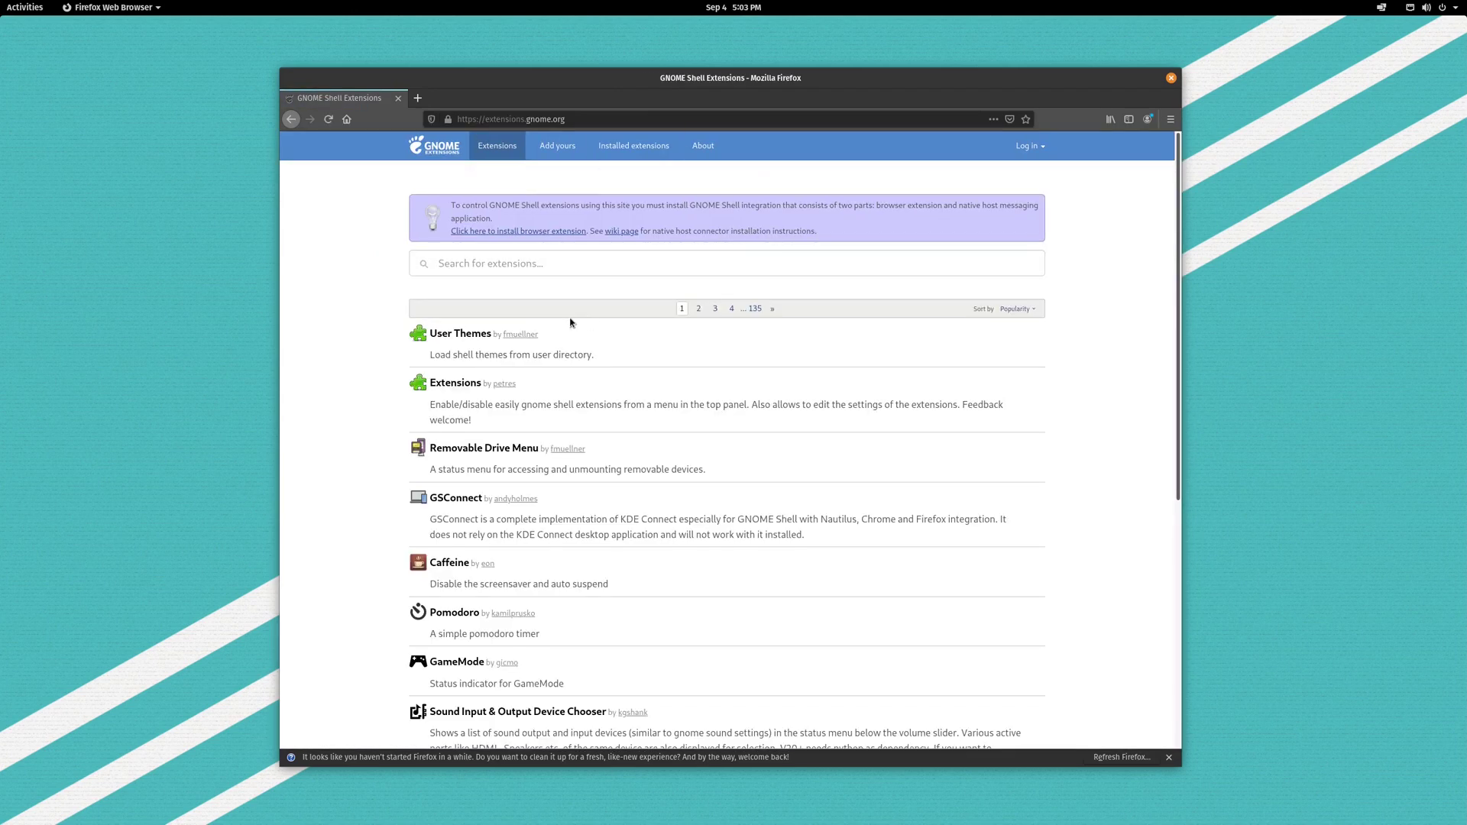
{"action": "left_click", "coordinate": [550, 231]}
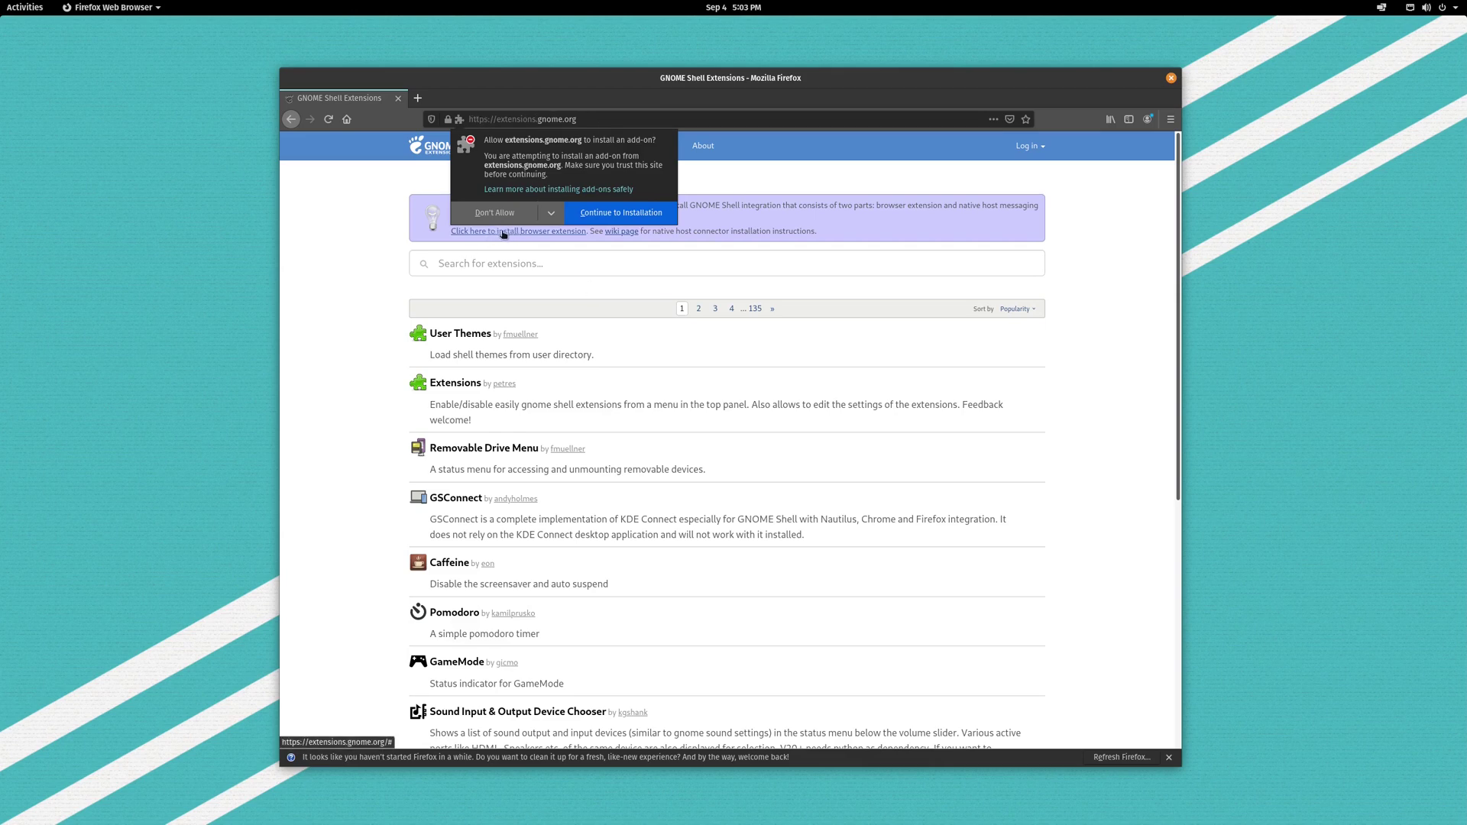
{"action": "left_click", "coordinate": [622, 212]}
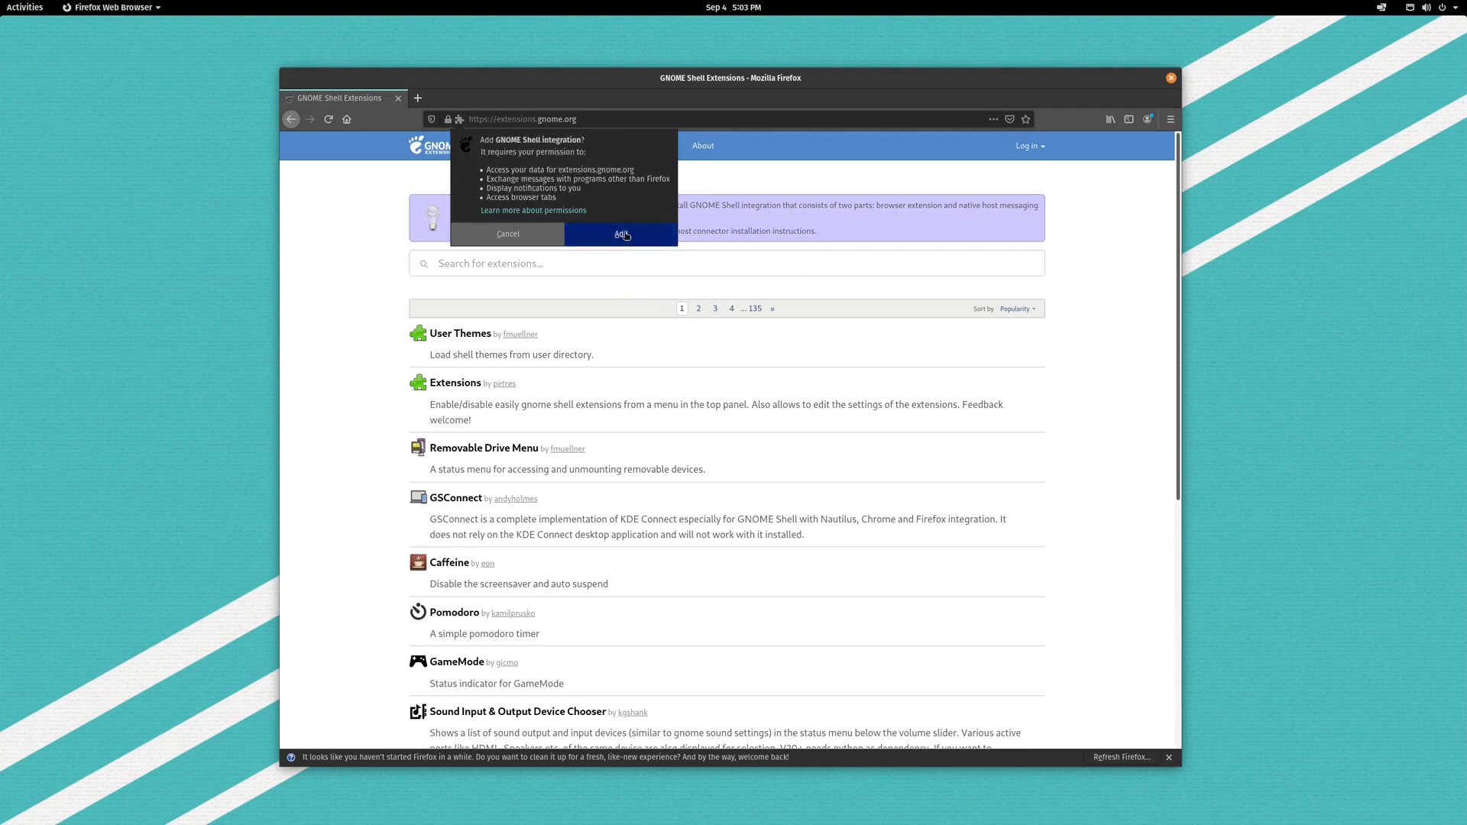
{"action": "left_click", "coordinate": [621, 233]}
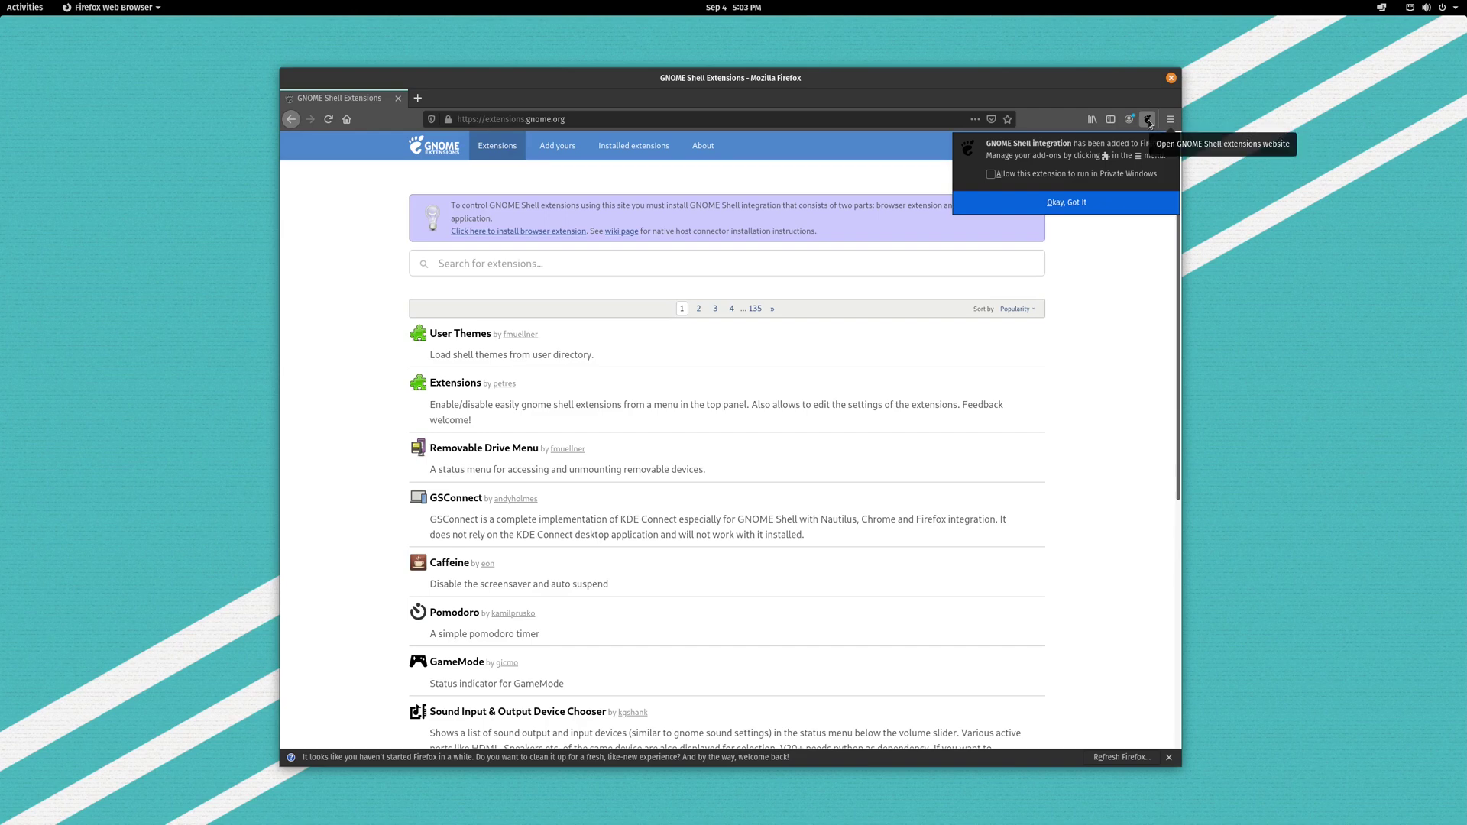
{"action": "left_click", "coordinate": [1105, 205]}
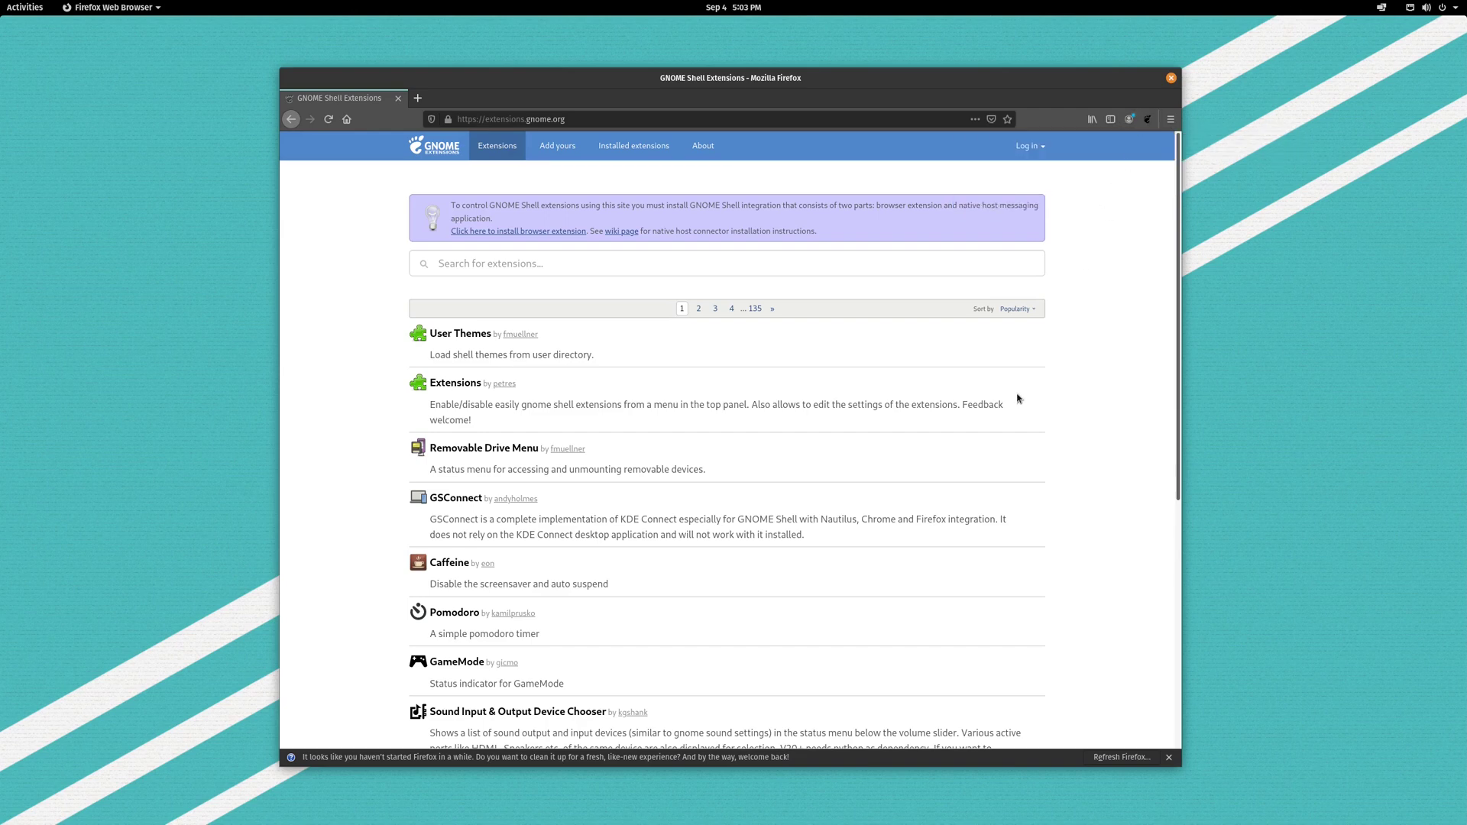
{"action": "left_click_drag", "start_coordinate": [753, 84], "coordinate": [708, 83]}
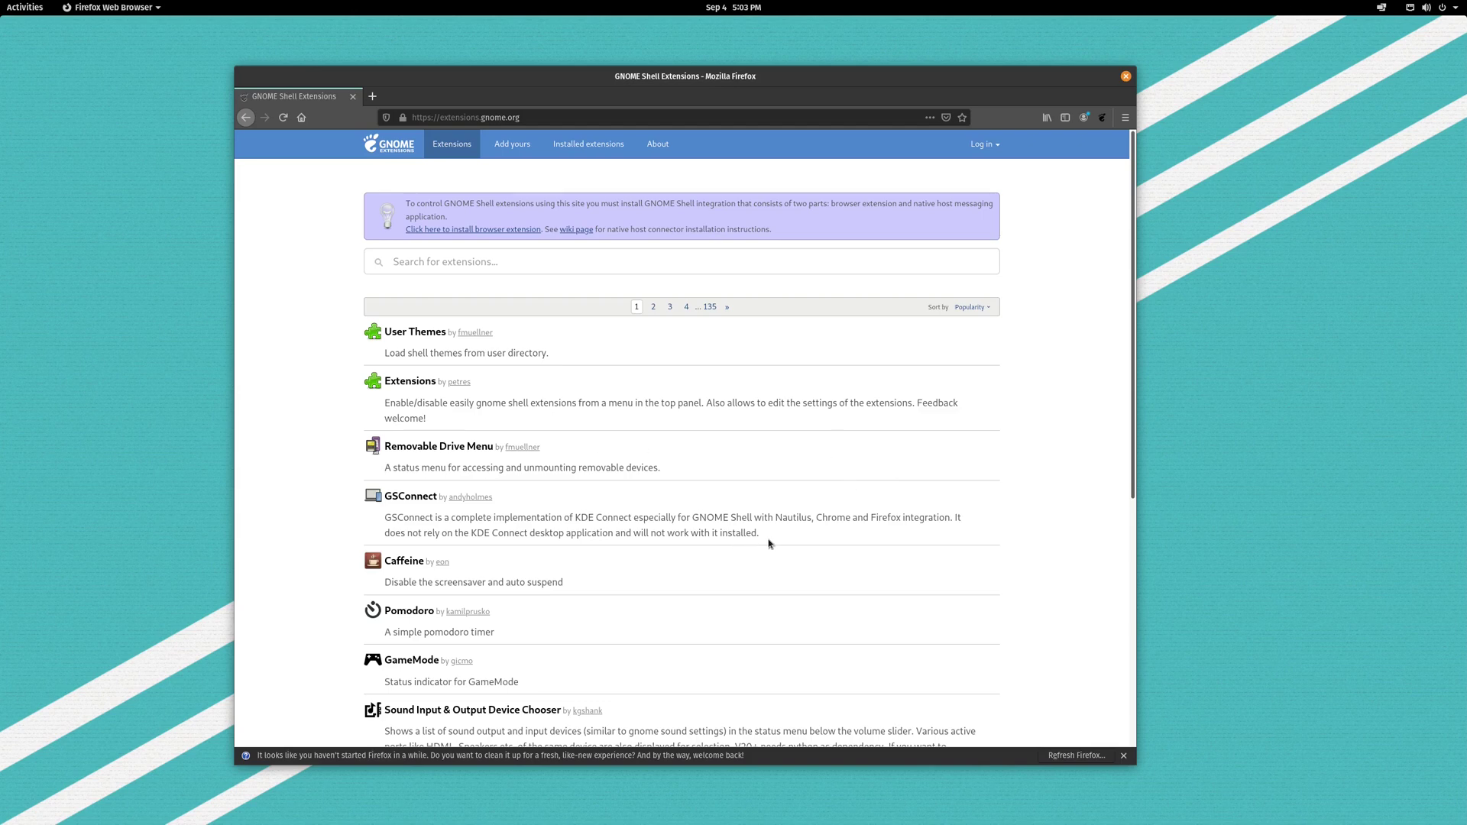
Highlight parts of the GSConnect description, ending on the words 'KDE Connect'.
{"action": "left_click_drag", "start_coordinate": [769, 543], "coordinate": [374, 495]}
{"action": "left_click", "coordinate": [723, 508]}
{"action": "left_click_drag", "start_coordinate": [789, 541], "coordinate": [359, 498]}
{"action": "left_click", "coordinate": [630, 520]}
{"action": "left_click_drag", "start_coordinate": [634, 519], "coordinate": [575, 520]}
Clear the selection, scroll down, and bring up the Caffeine link's context menu.
{"action": "left_click", "coordinate": [1407, 13]}
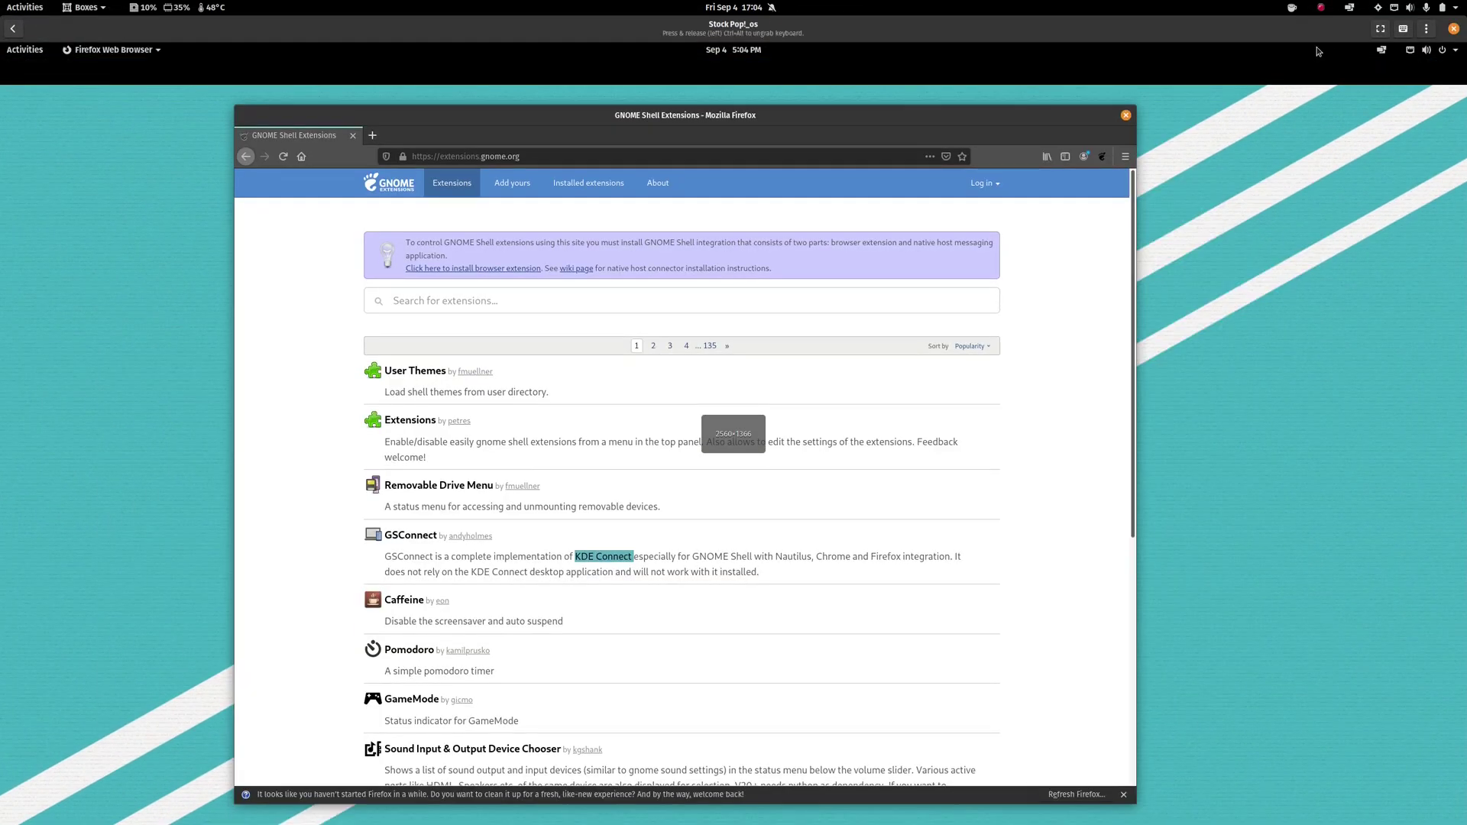
{"action": "left_click", "coordinate": [1380, 28]}
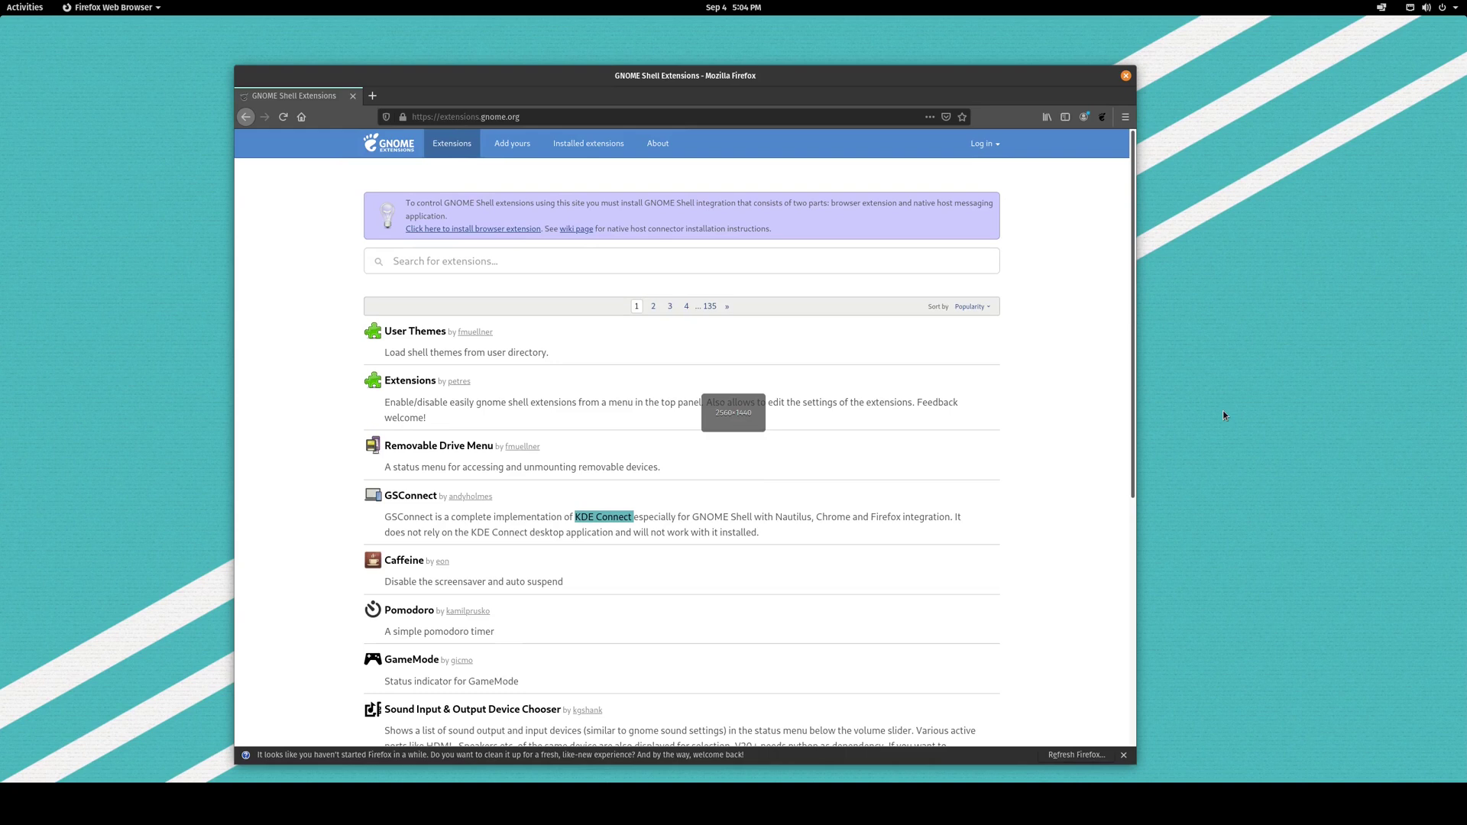
{"action": "left_click", "coordinate": [838, 511]}
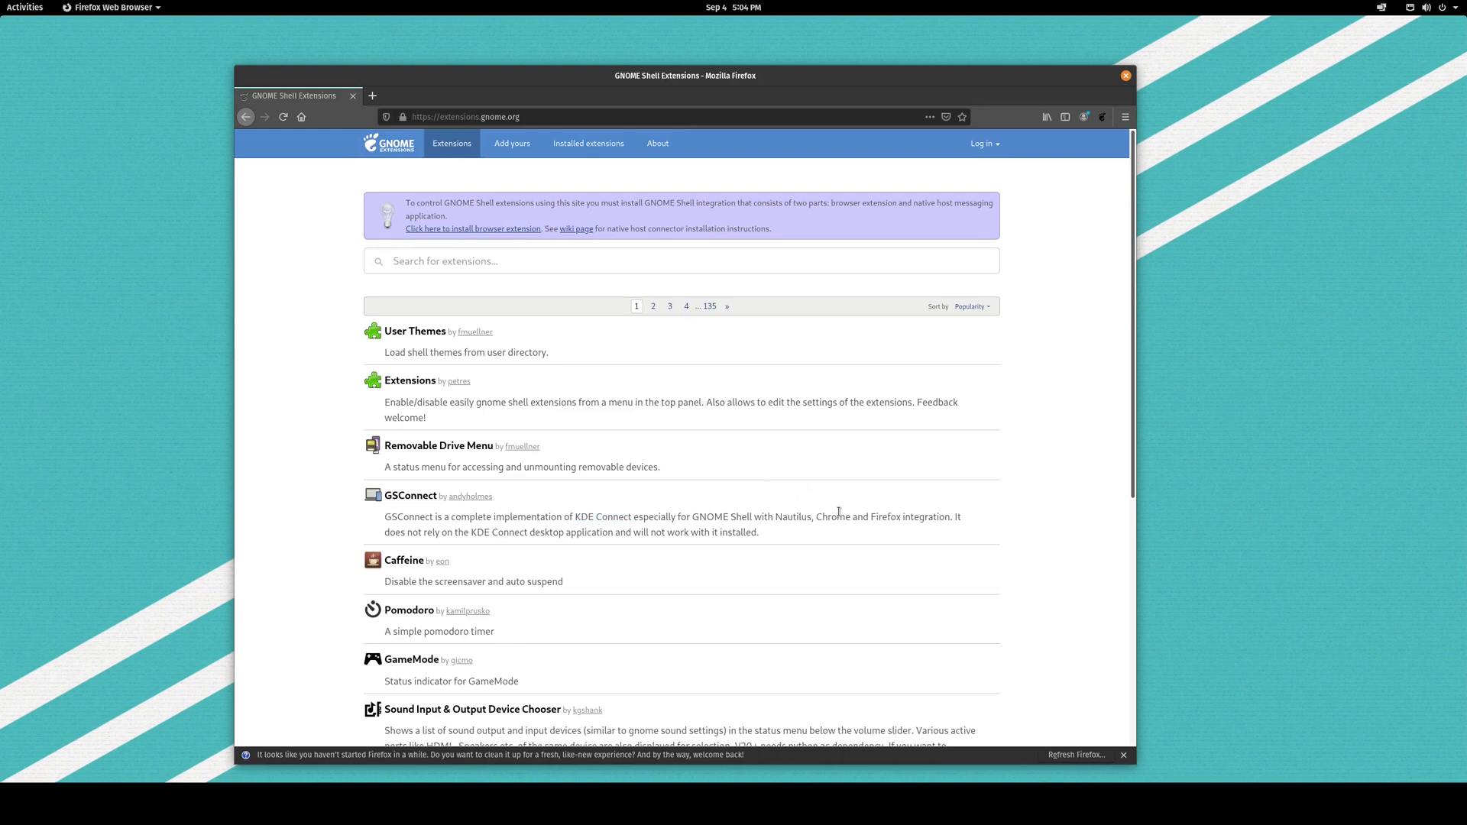
{"action": "left_click_drag", "start_coordinate": [778, 542], "coordinate": [374, 496]}
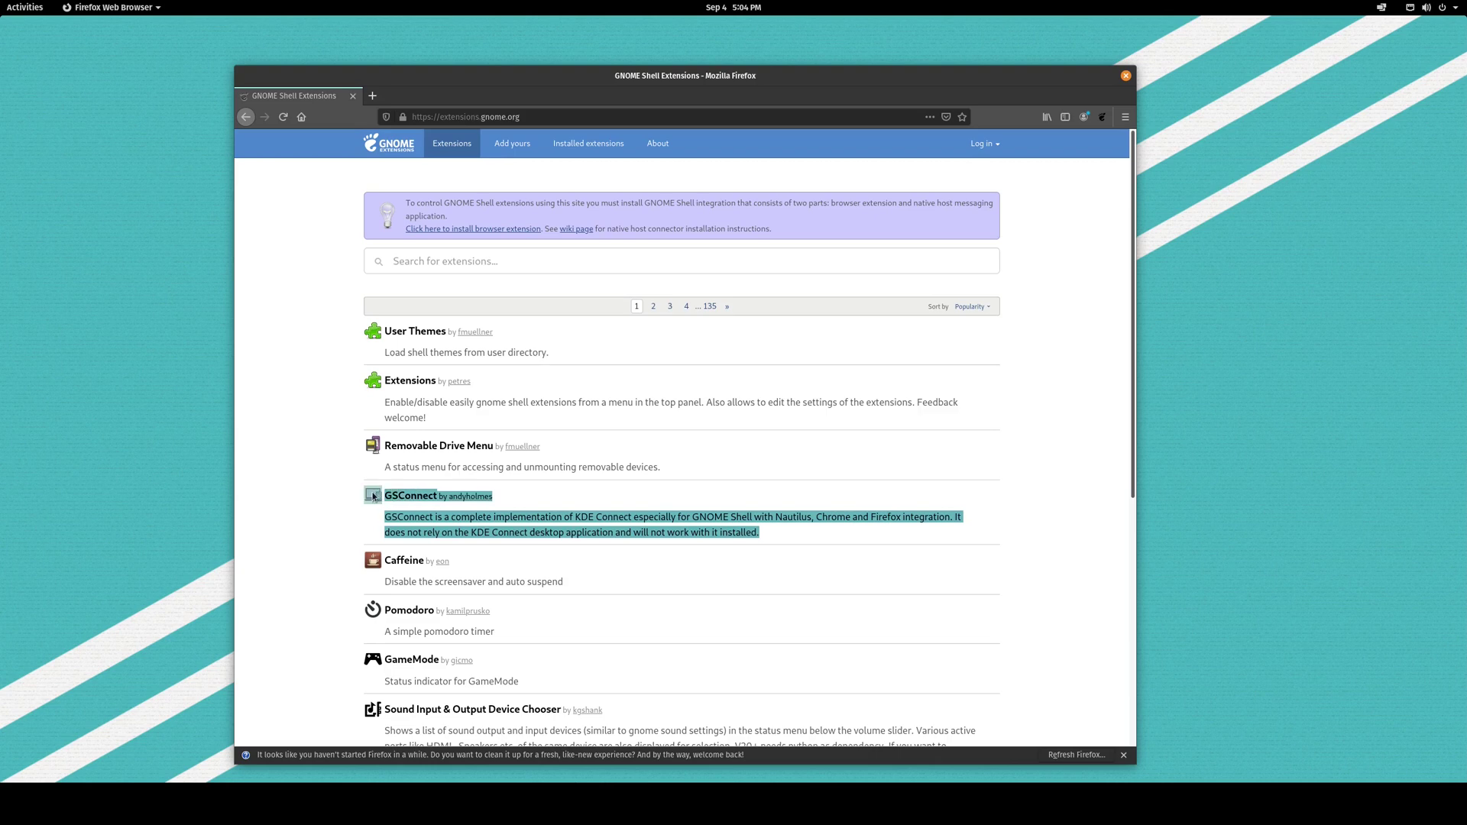
{"action": "left_click", "coordinate": [819, 516]}
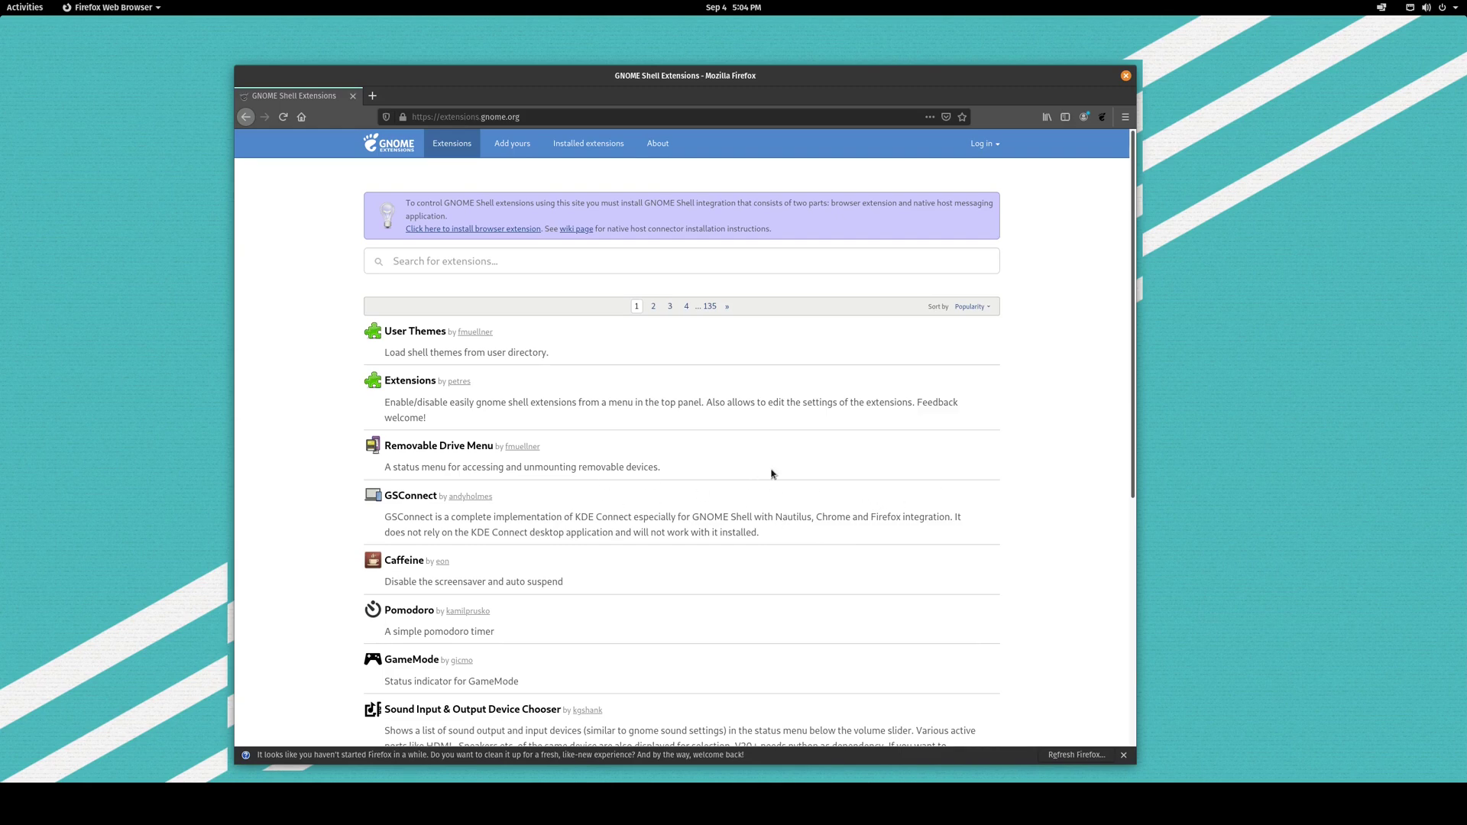
{"action": "scroll", "coordinate": [772, 477], "scroll_direction": "down", "scroll_amount": 2}
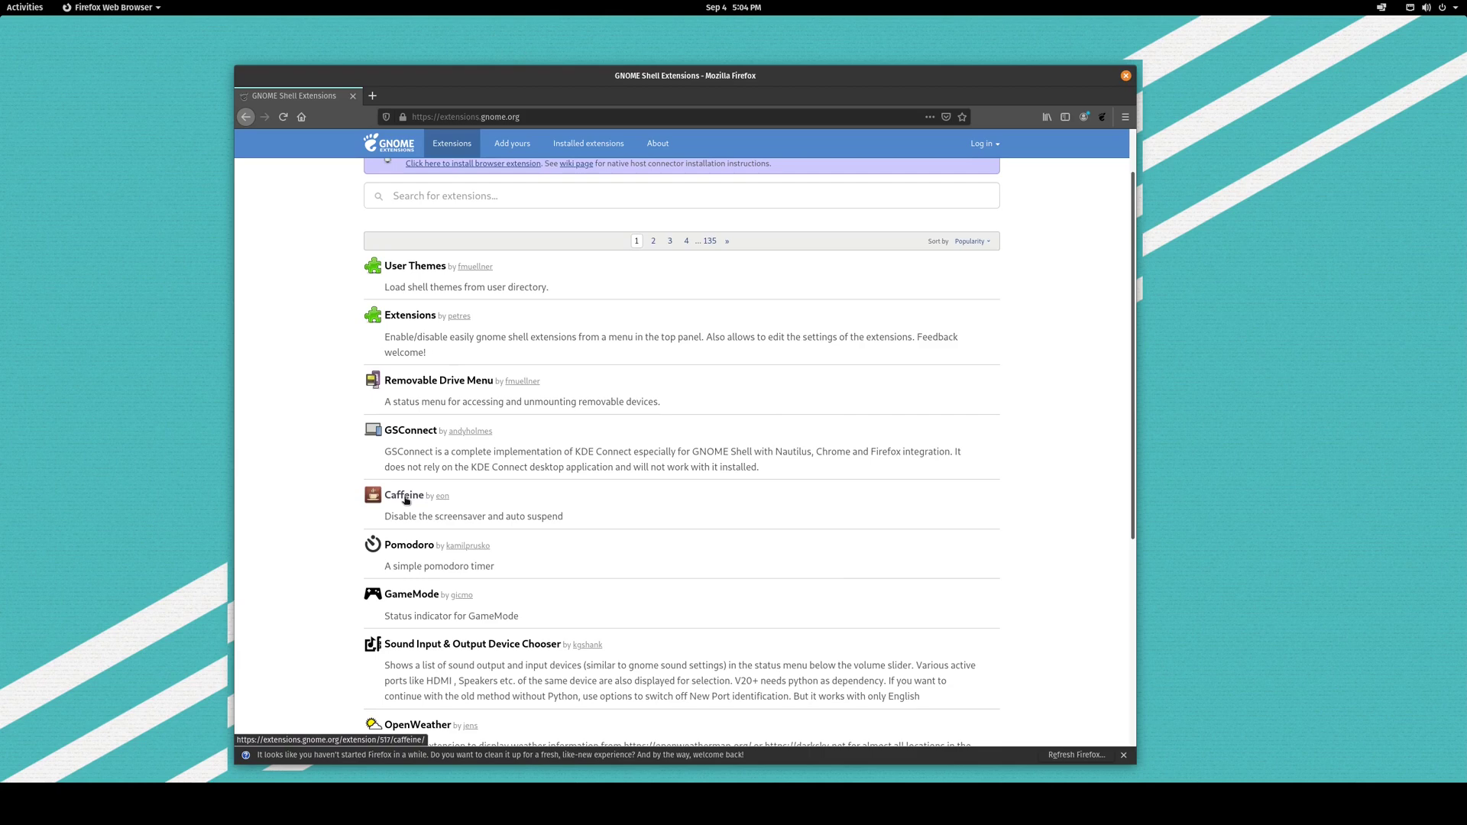
{"action": "right_click", "coordinate": [405, 496]}
Open the Caffeine page in a new tab and switch Caffeine on to install it.
{"action": "left_click", "coordinate": [497, 506]}
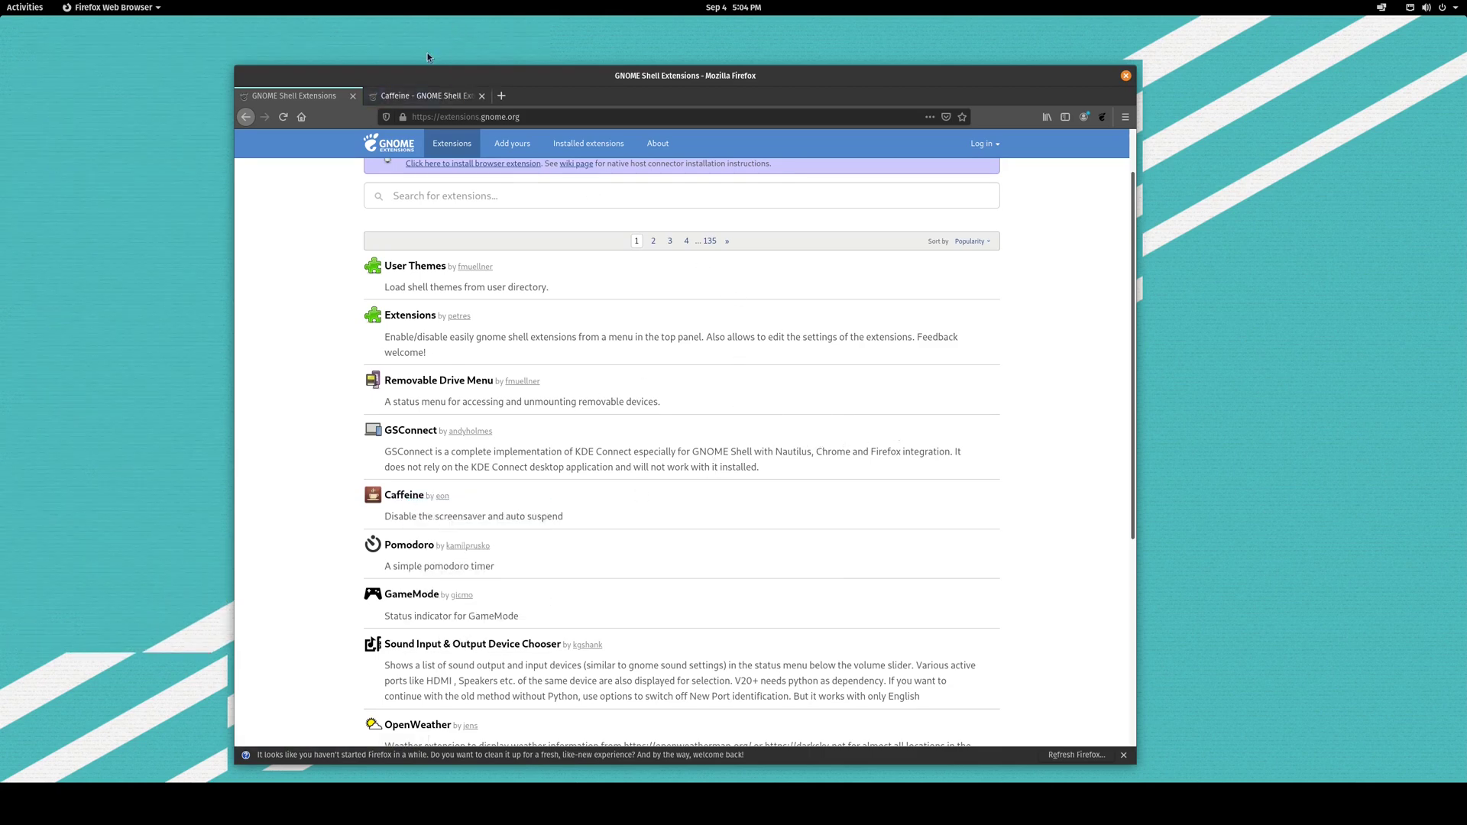
{"action": "key", "text": "ctrl+Tab"}
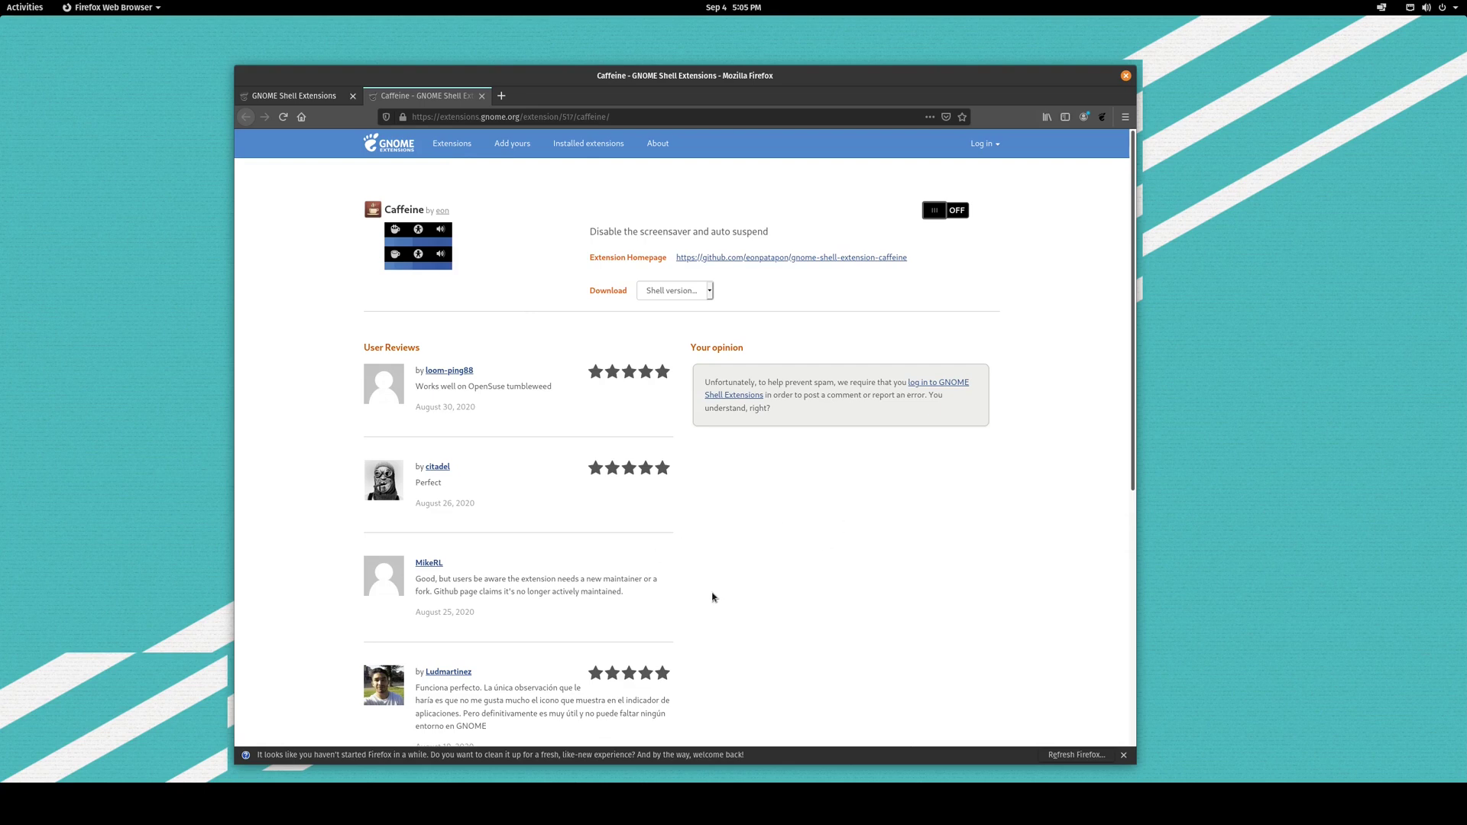
{"action": "left_click", "coordinate": [945, 215]}
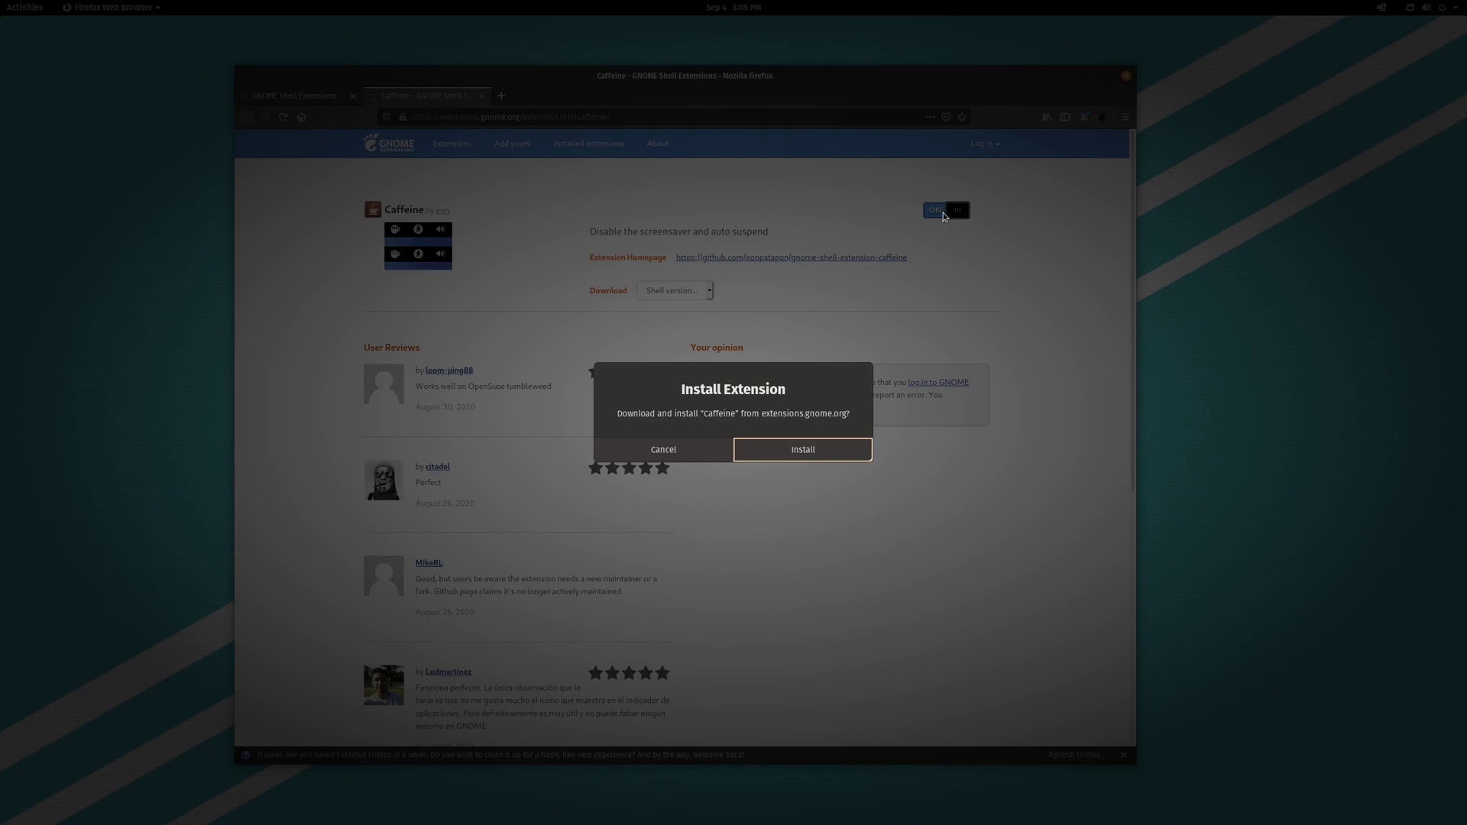
{"action": "left_click", "coordinate": [829, 449]}
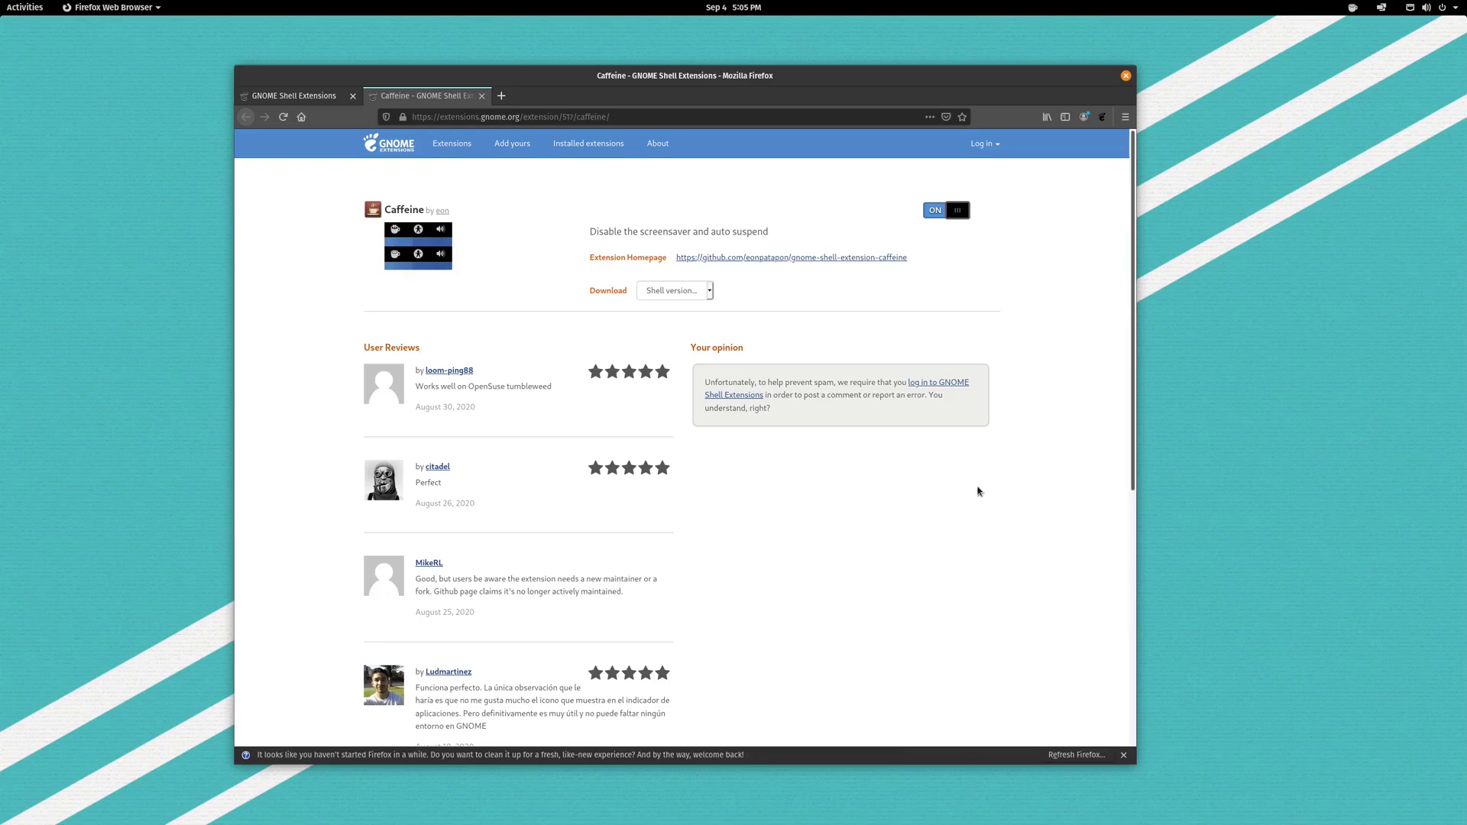
Toggle Caffeine's top-bar icon off and on, then go back to the Extensions home page.
{"action": "left_click", "coordinate": [1352, 9]}
{"action": "left_click", "coordinate": [1352, 9]}
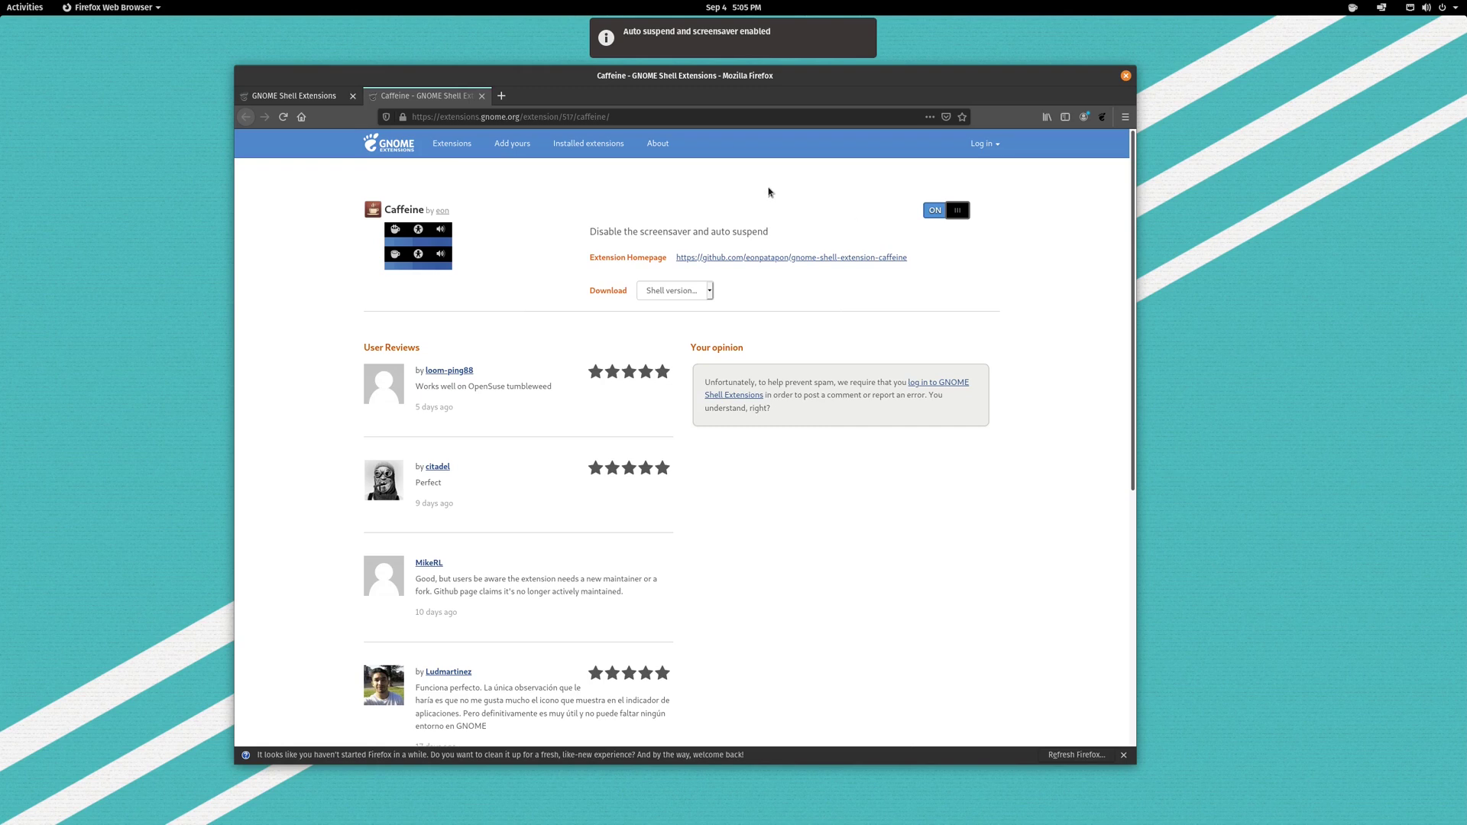
{"action": "left_click", "coordinate": [452, 142]}
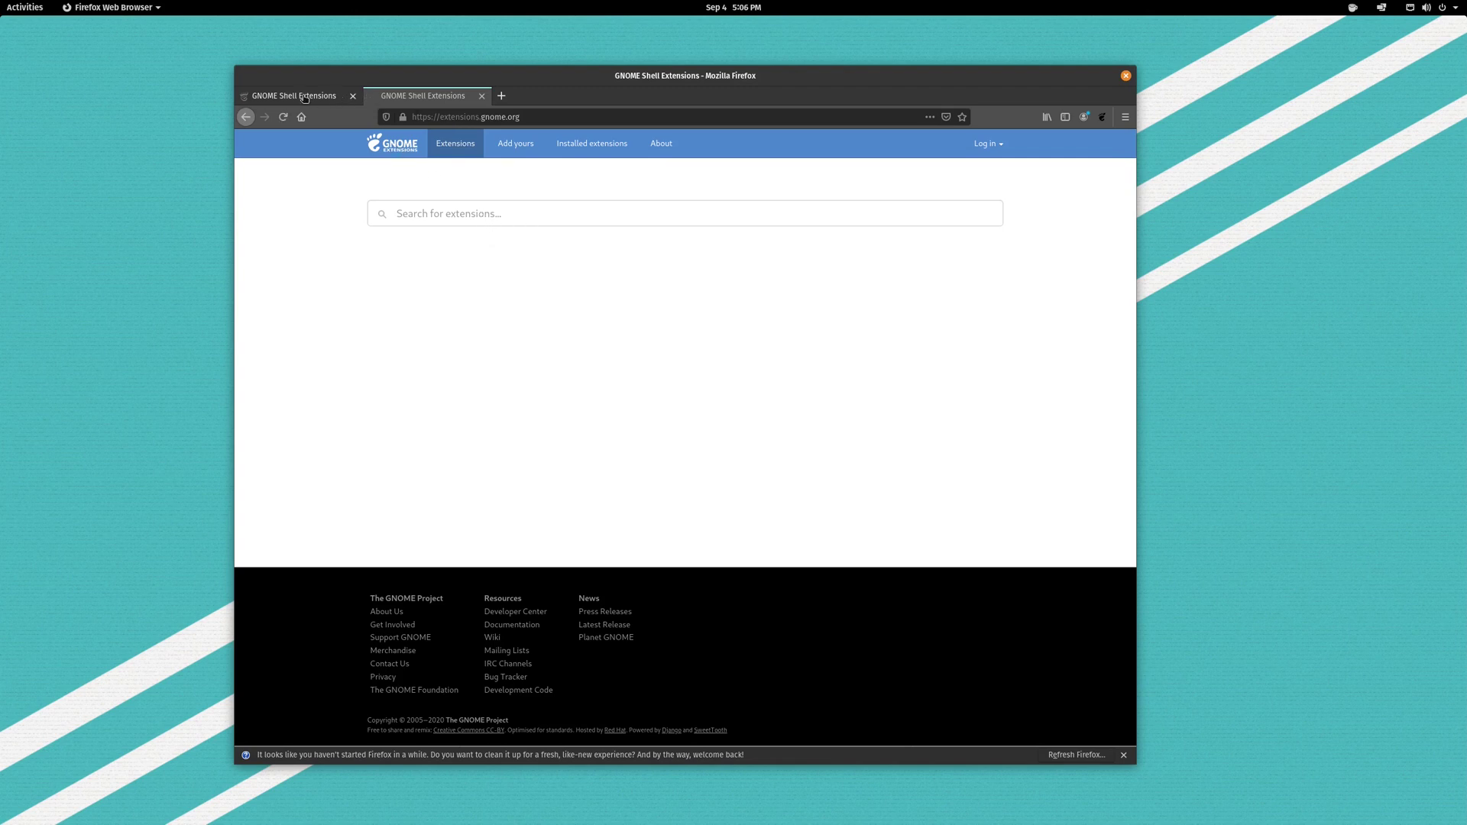
Close the second tab, check the system menu, and open the Sound Input & Output Device Chooser page.
{"action": "left_click", "coordinate": [481, 97]}
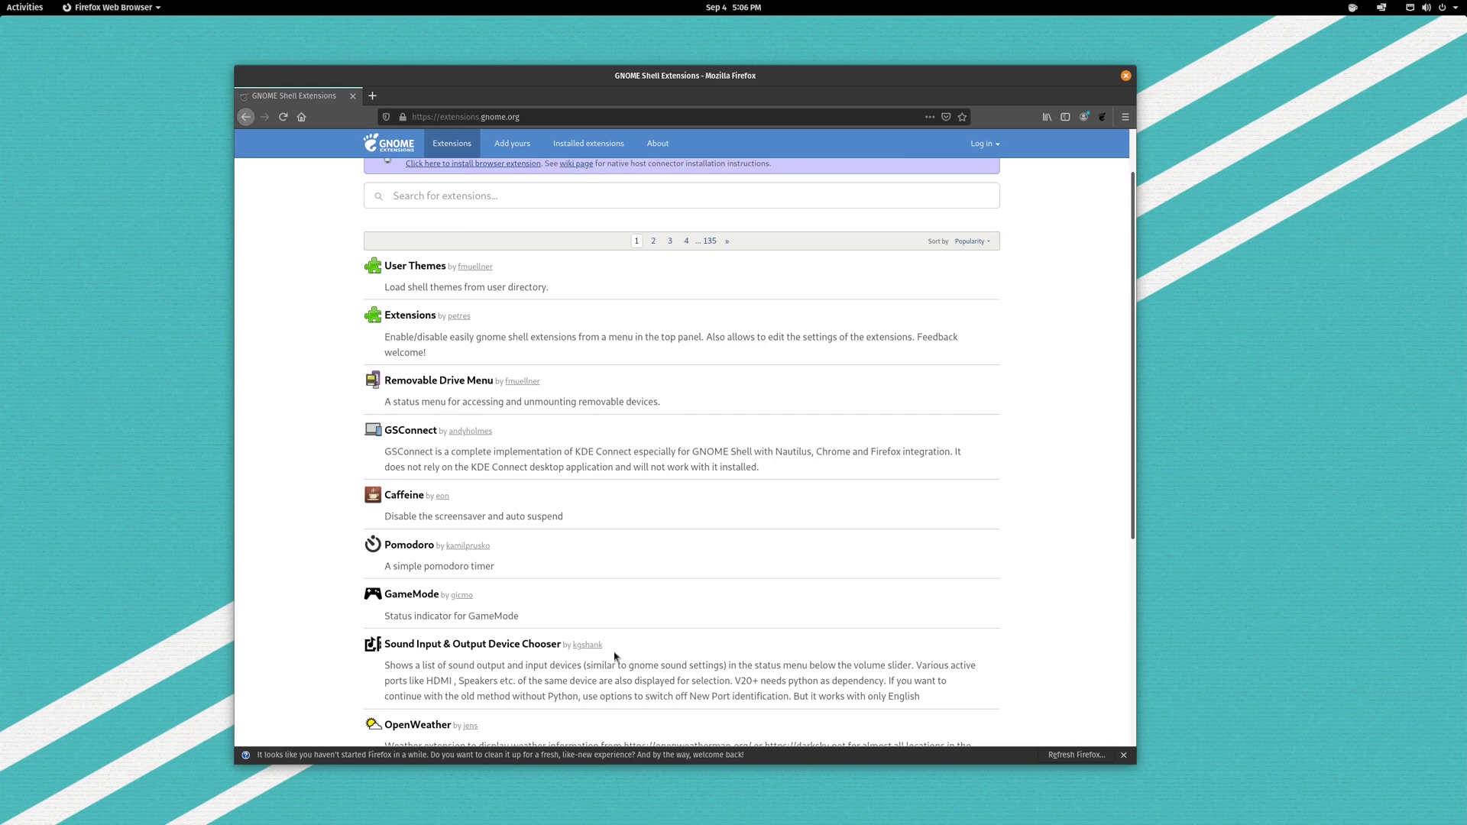
{"action": "left_click", "coordinate": [1420, 8]}
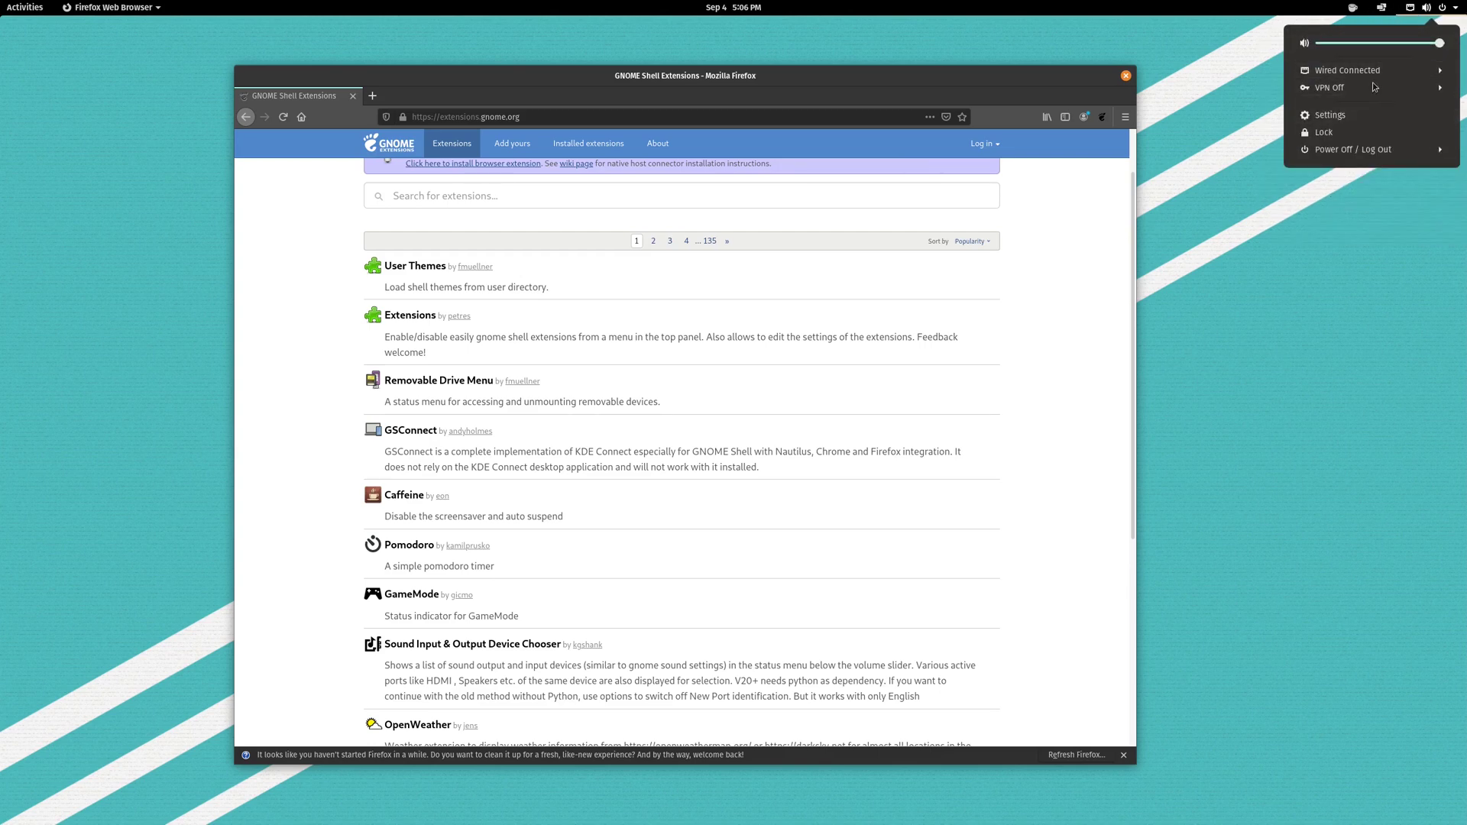
{"action": "left_click", "coordinate": [1340, 430]}
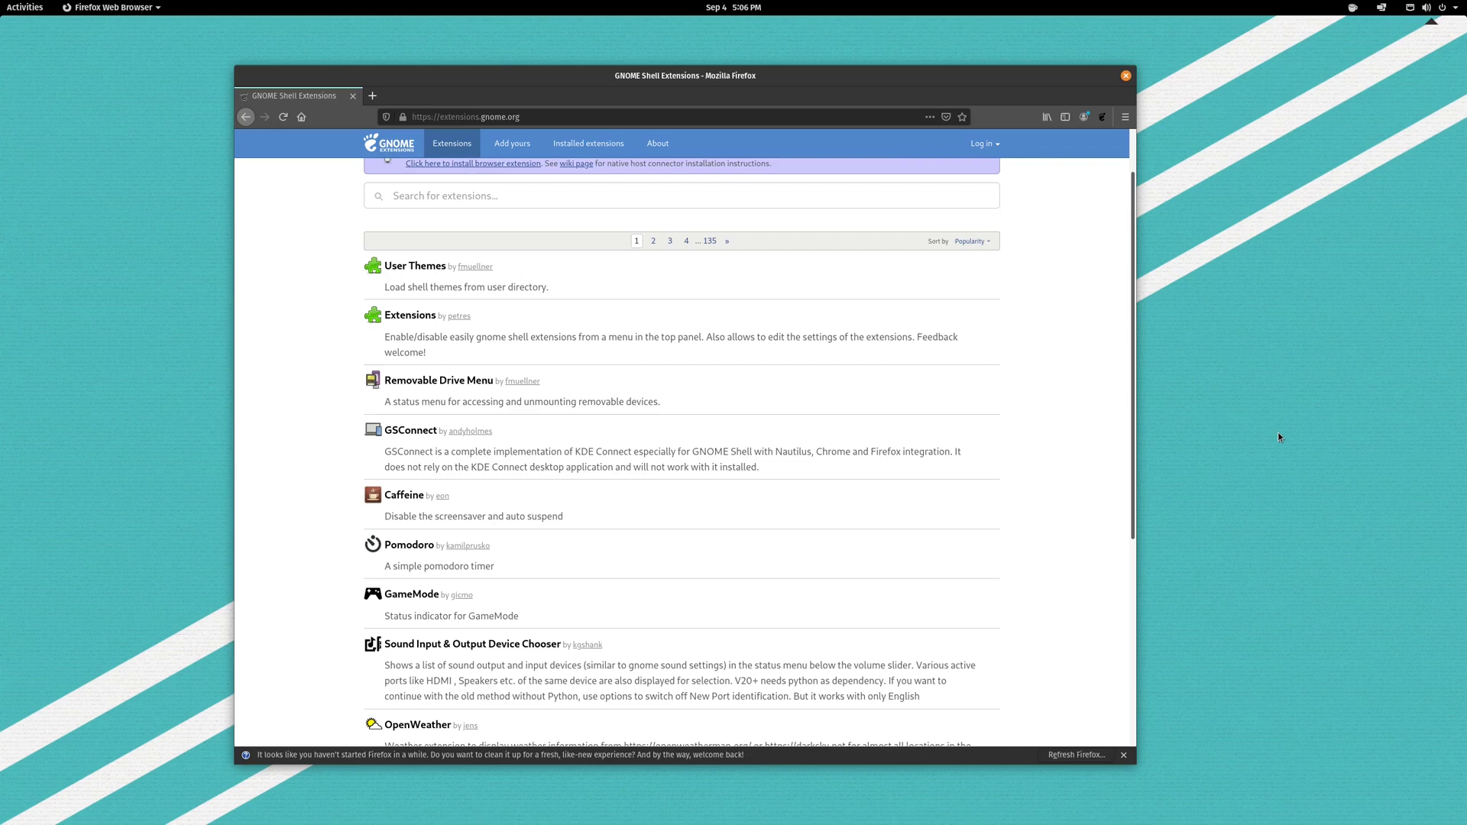
{"action": "scroll", "coordinate": [763, 466], "scroll_direction": "down", "scroll_amount": 3}
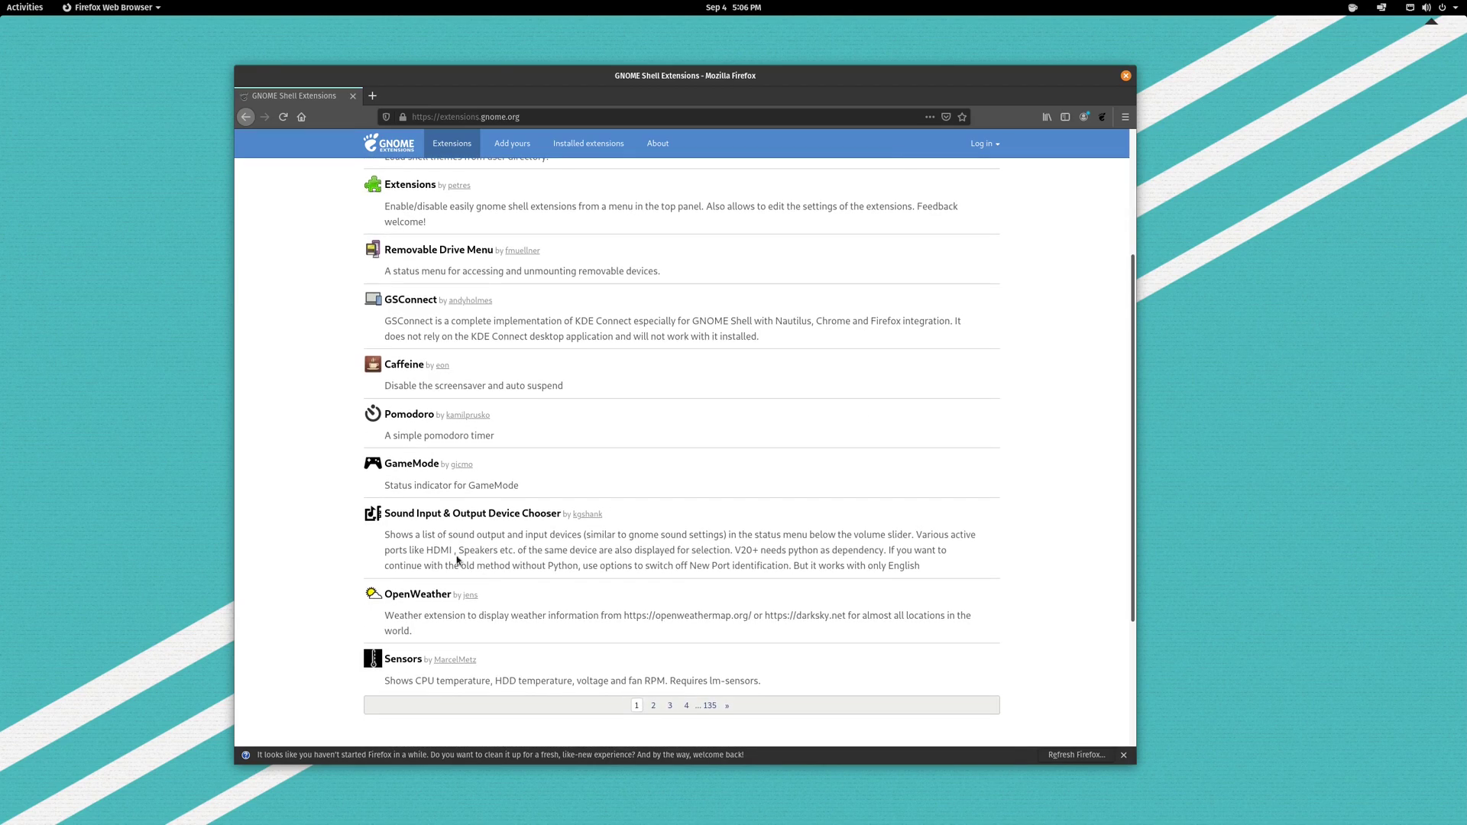
{"action": "left_click", "coordinate": [465, 518]}
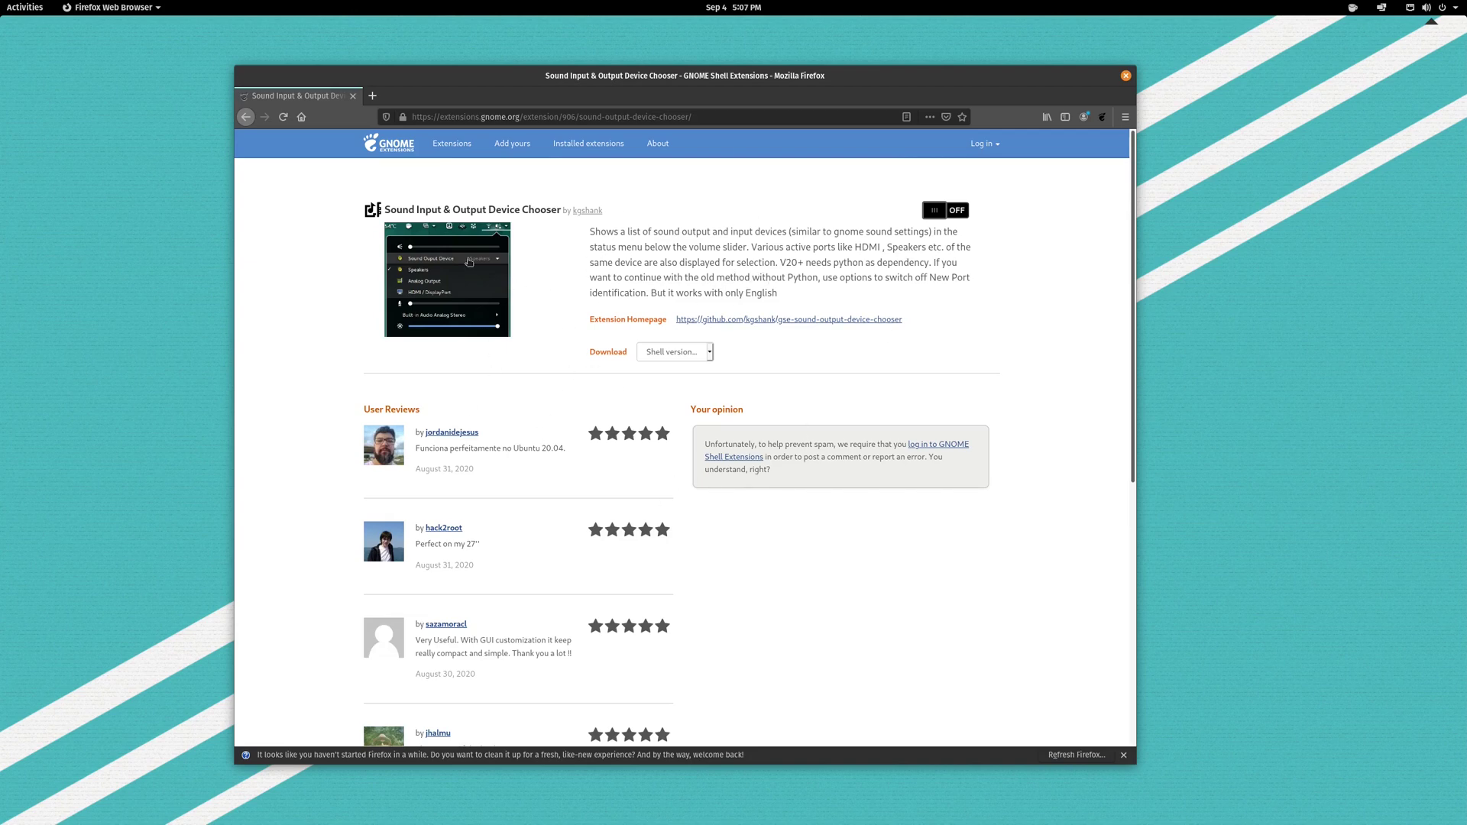
Search for 'audio switcher', open Audio Switcher, and switch it on to install it.
{"action": "left_click", "coordinate": [246, 117]}
{"action": "scroll", "coordinate": [624, 216], "scroll_direction": "up", "scroll_amount": 5}
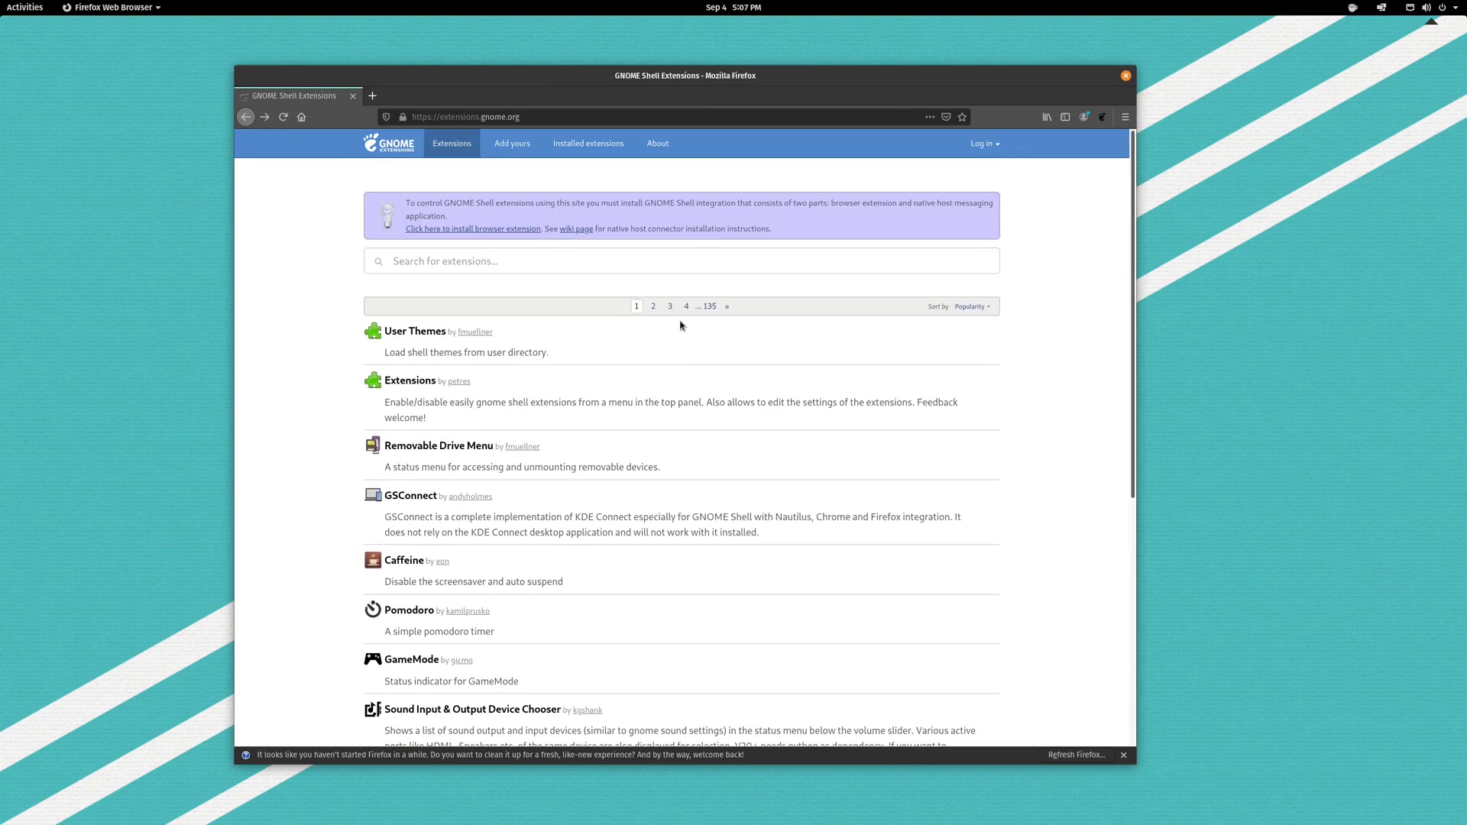
{"action": "left_click", "coordinate": [464, 256]}
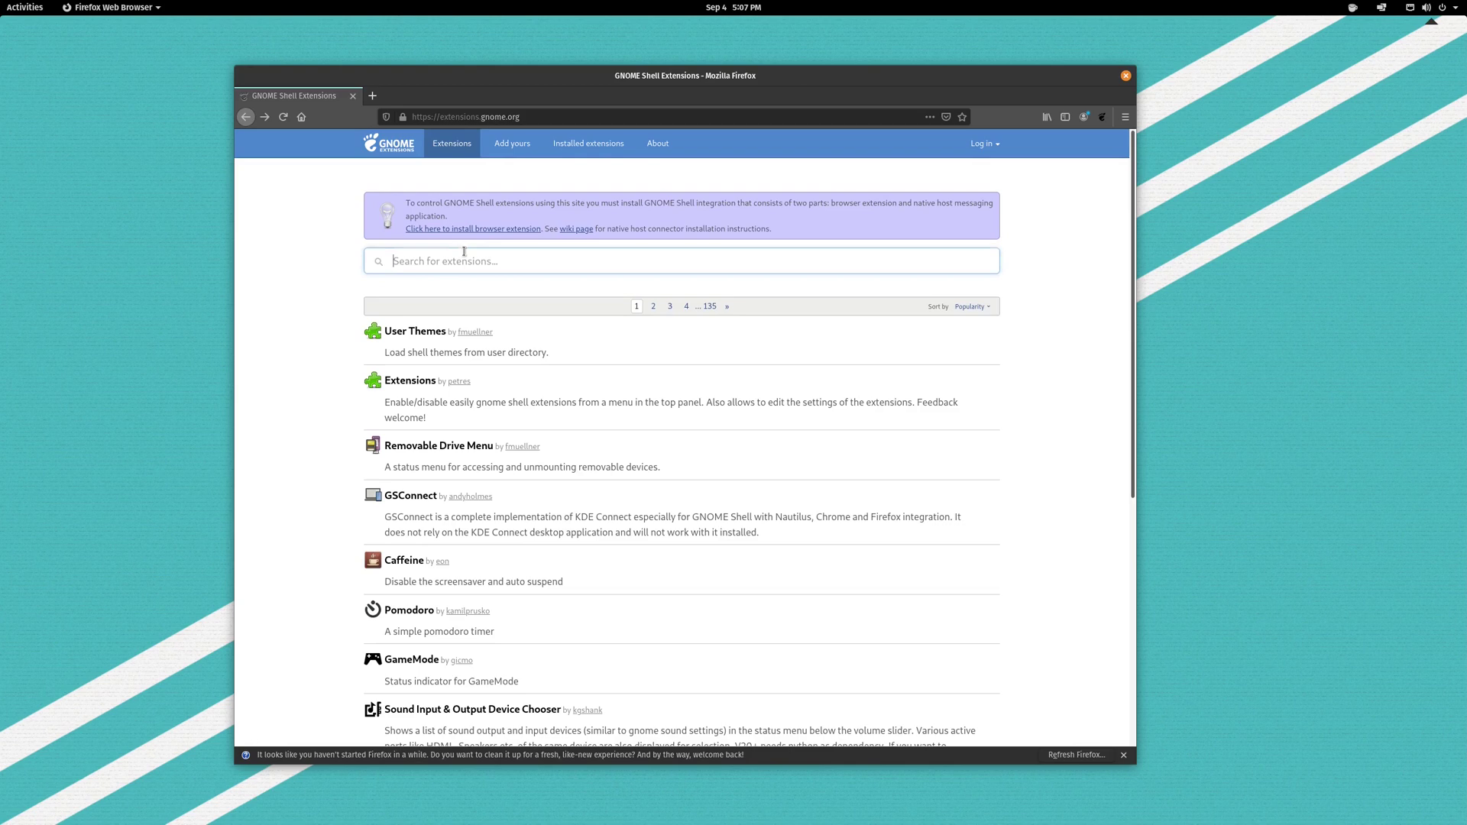
{"action": "type", "text": "audio switcher"}
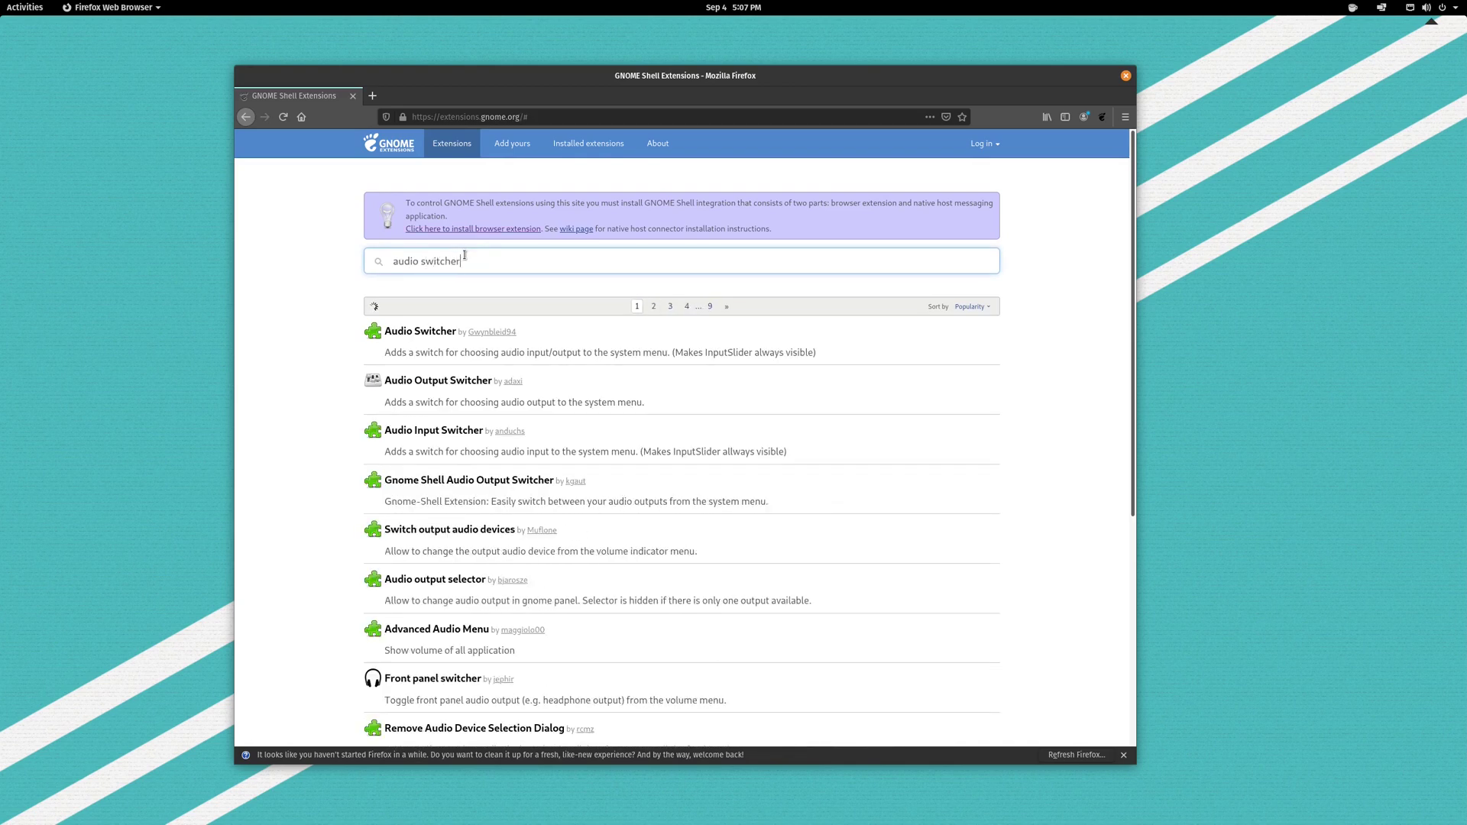
{"action": "left_click", "coordinate": [425, 333]}
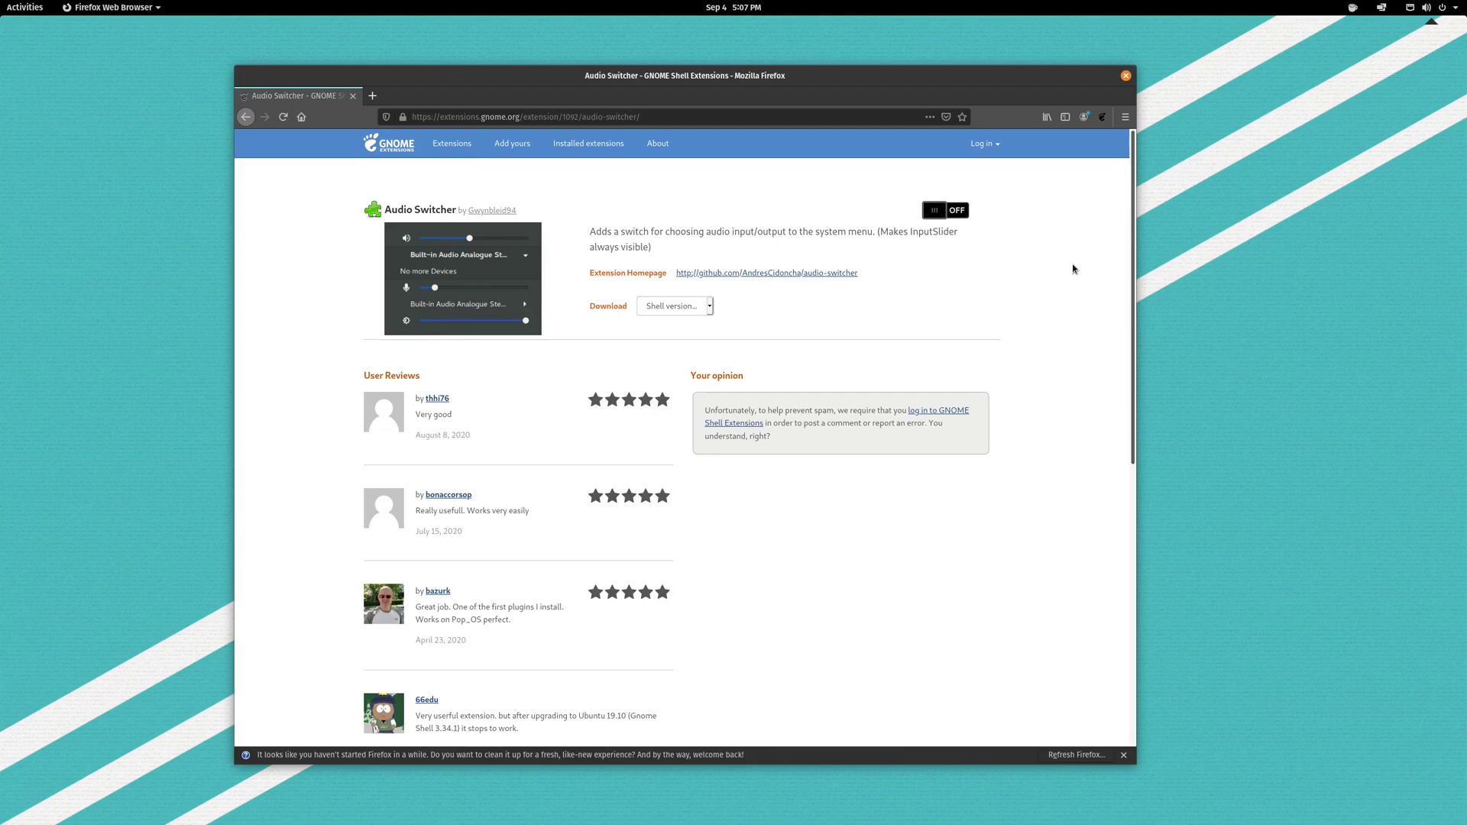
{"action": "left_click", "coordinate": [934, 211]}
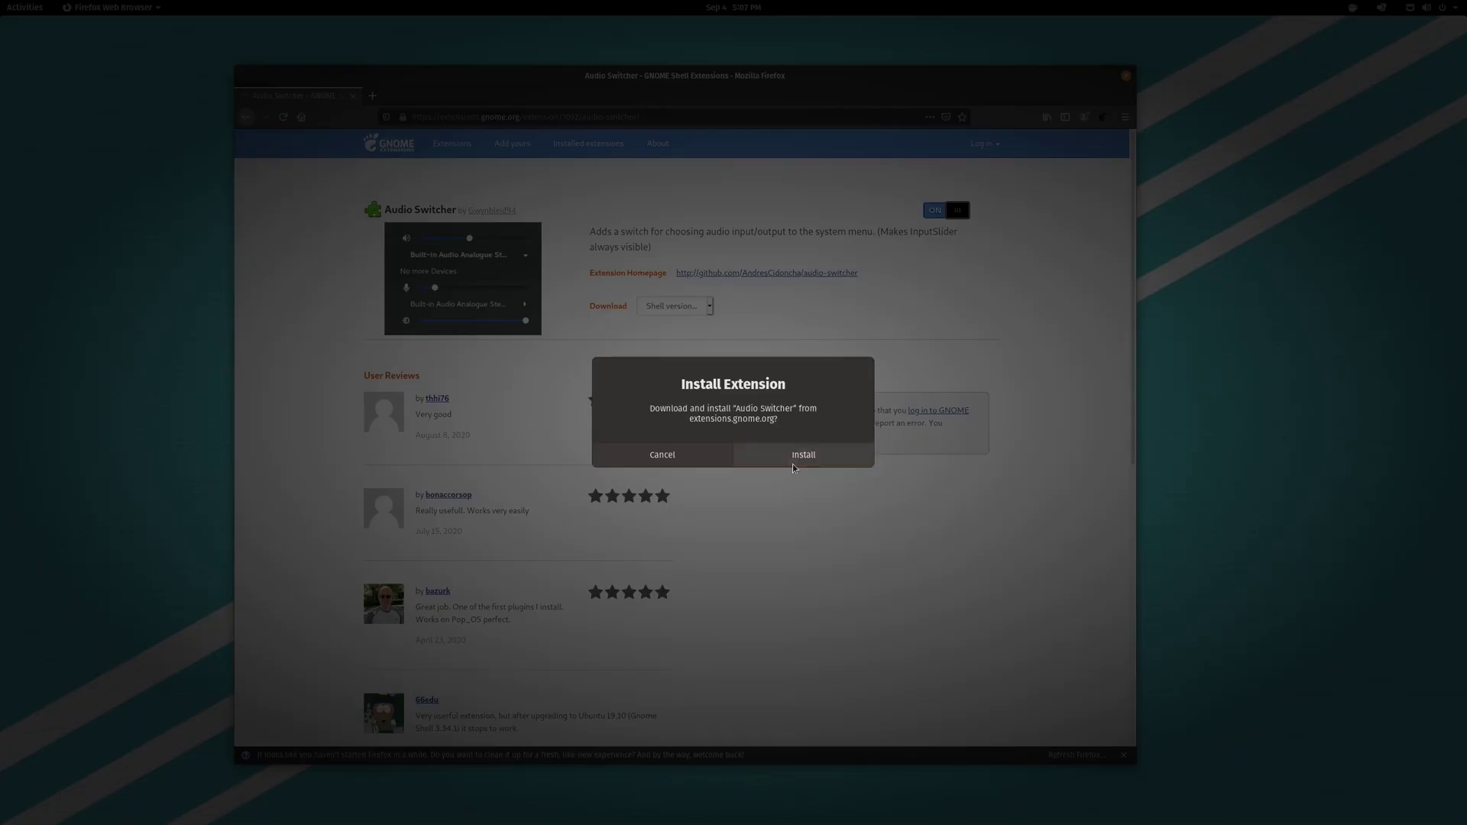
{"action": "left_click", "coordinate": [792, 464]}
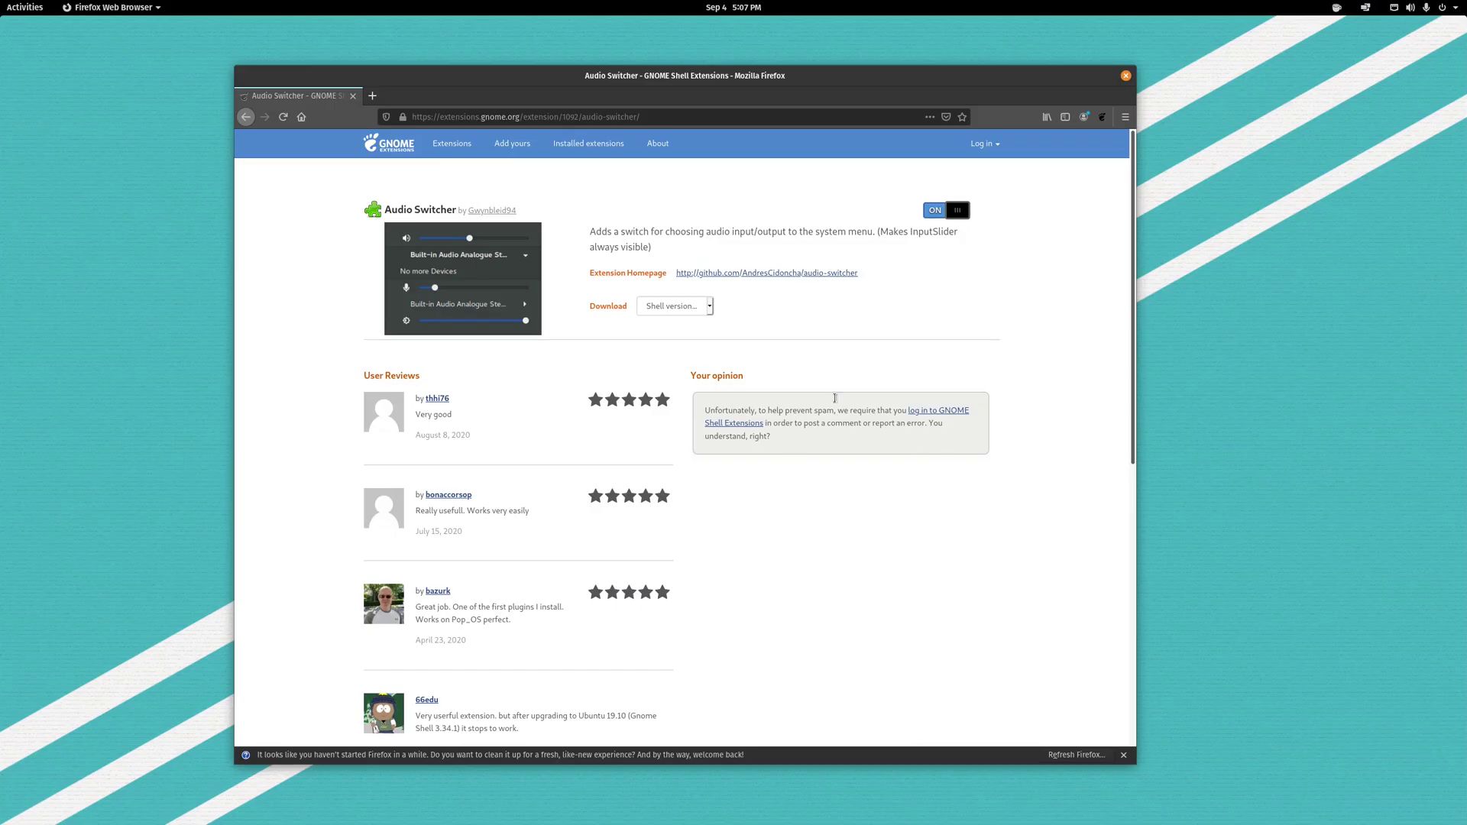
Try the output and input device lists Audio Switcher adds to the system menu.
{"action": "left_click", "coordinate": [1414, 7]}
{"action": "left_click", "coordinate": [1359, 64]}
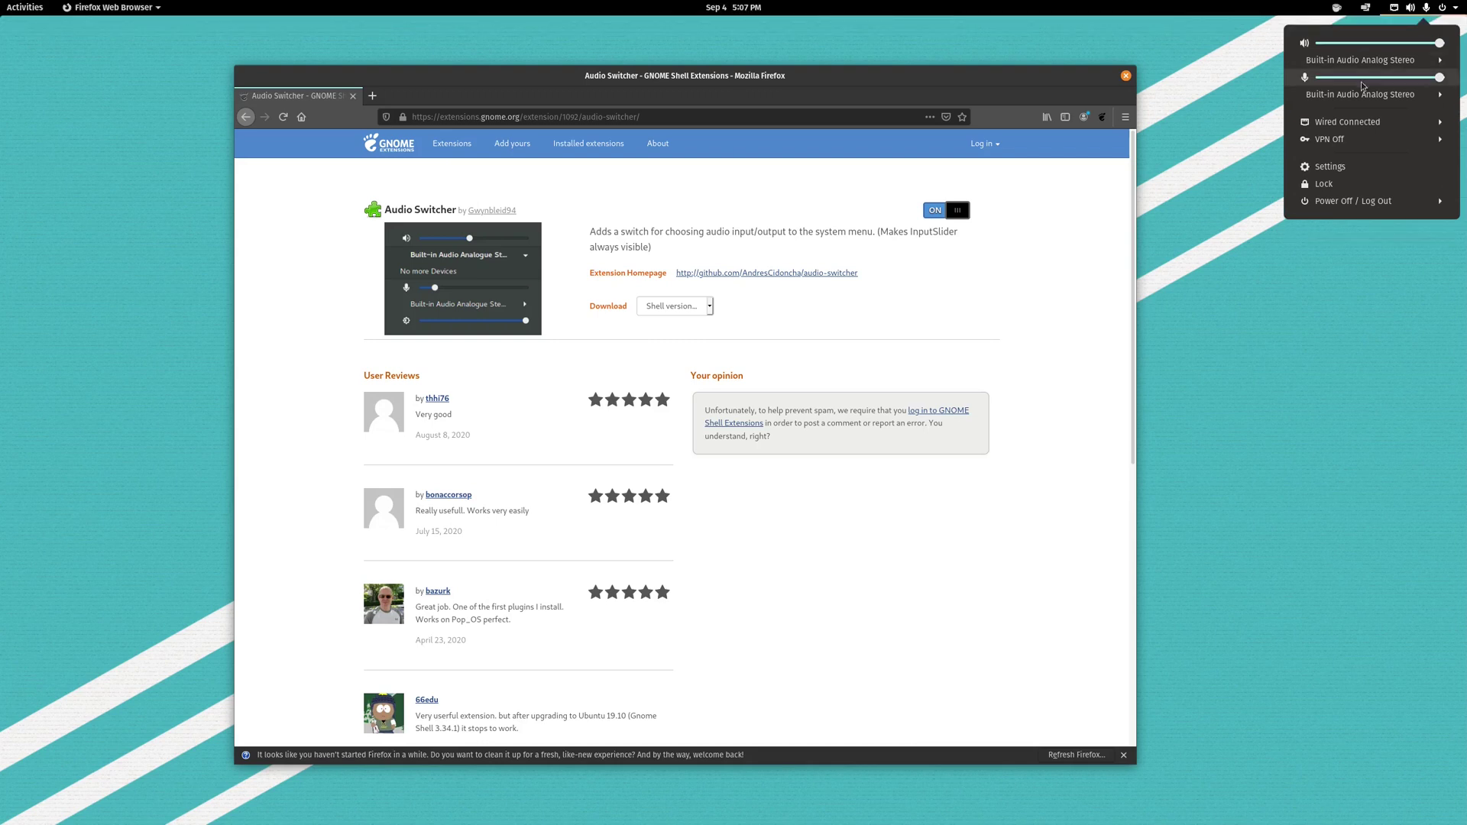
{"action": "left_click", "coordinate": [1412, 67]}
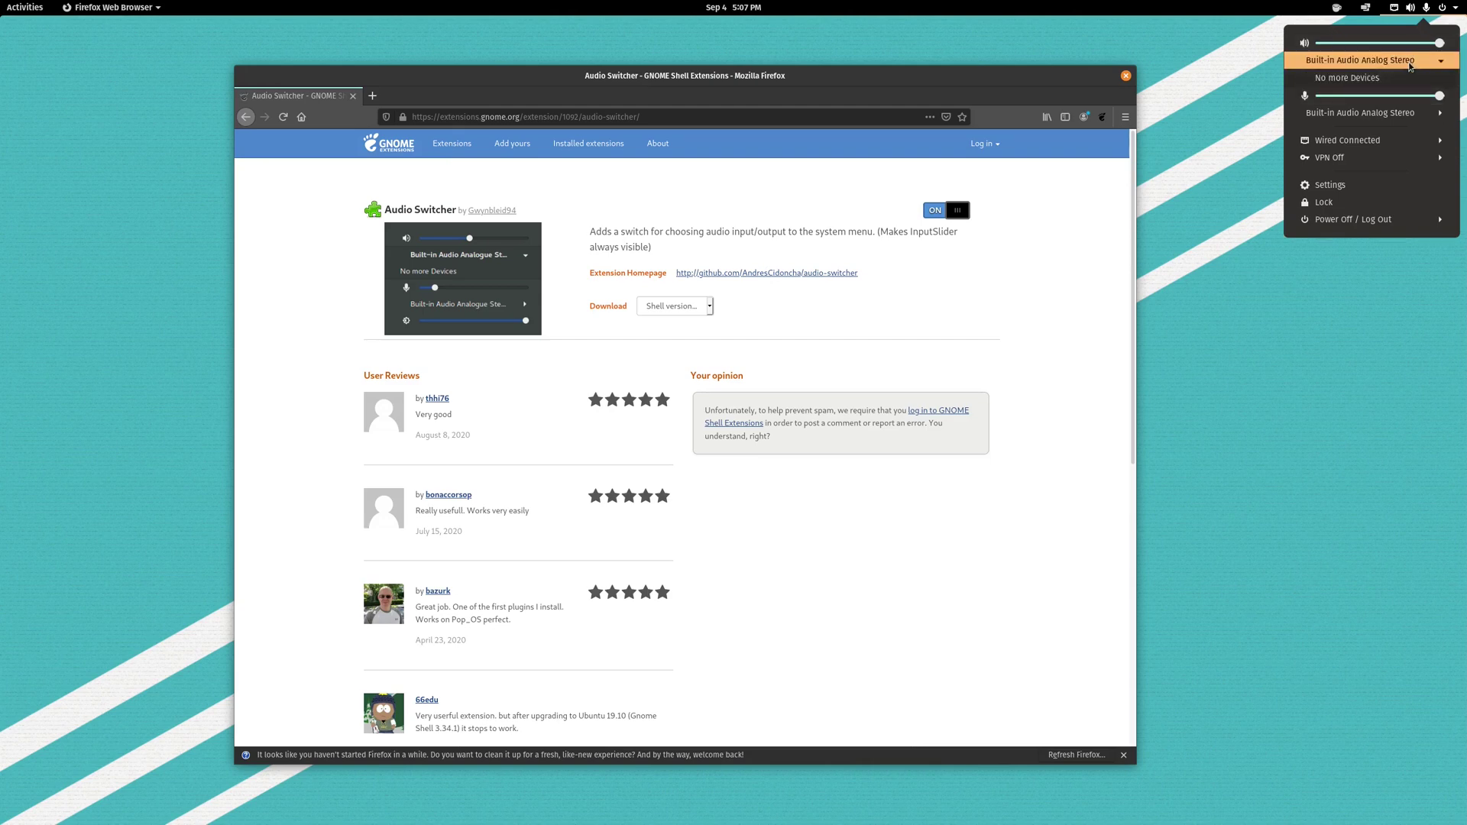
{"action": "left_click", "coordinate": [1410, 61]}
{"action": "left_click", "coordinate": [1387, 95]}
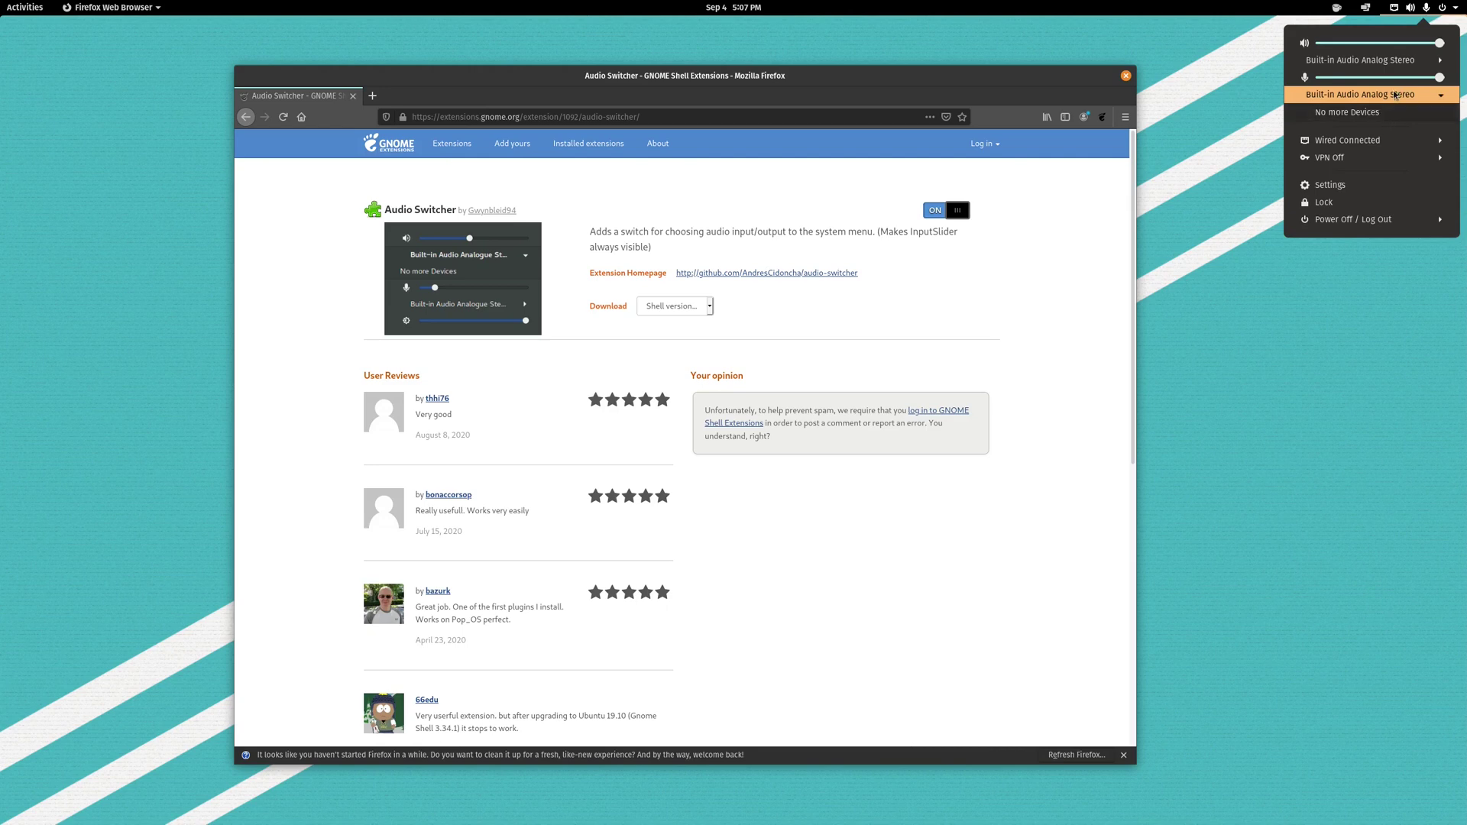
{"action": "left_click", "coordinate": [1385, 96]}
{"action": "left_click", "coordinate": [1381, 61]}
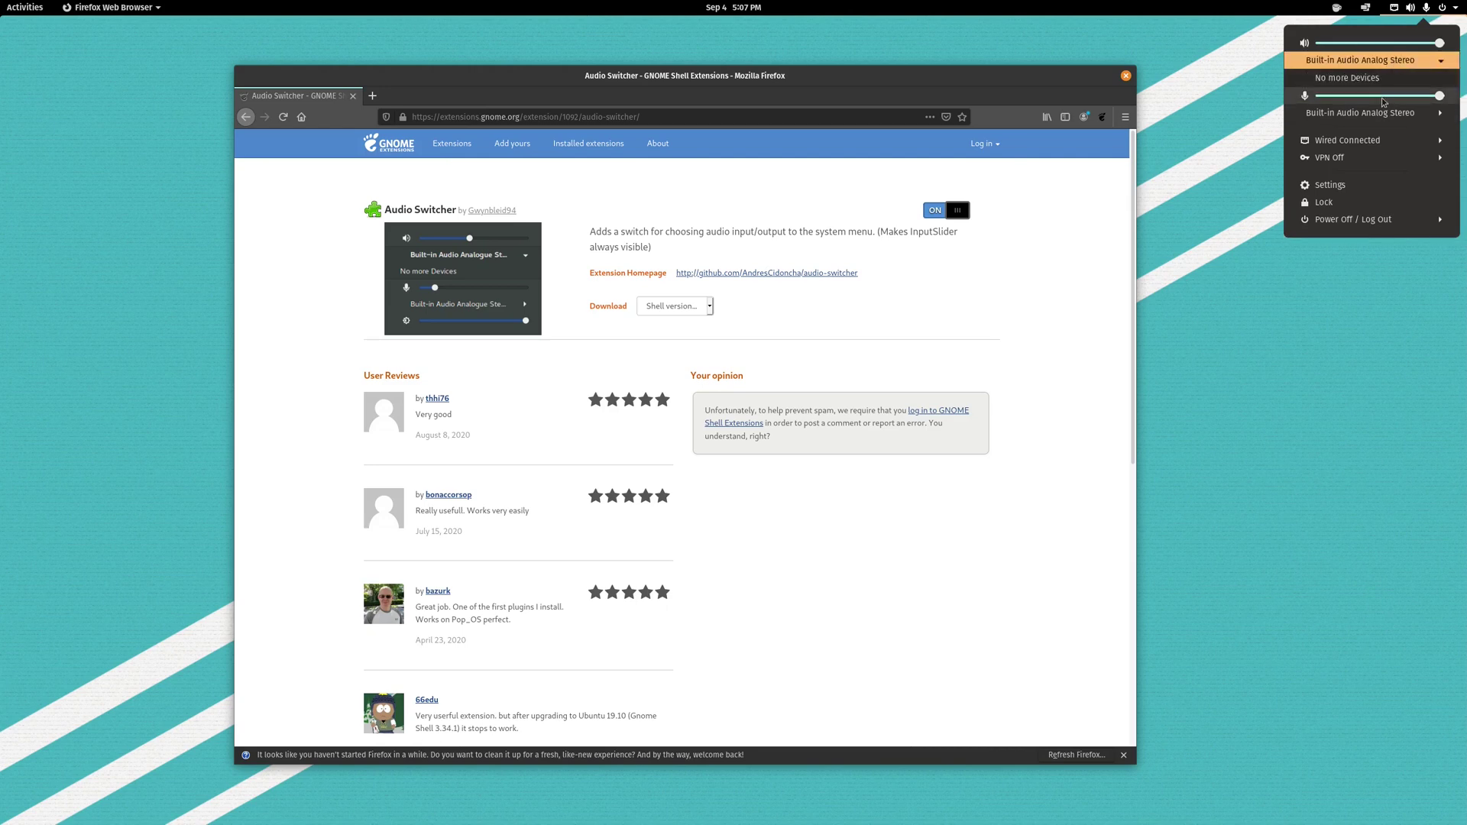
{"action": "left_click", "coordinate": [1310, 301]}
Set the host microphone to Yeti Stereo Microphone, then return to the audio switcher results.
{"action": "mouse_move", "coordinate": [1353, 4]}
{"action": "left_click", "coordinate": [1405, 14]}
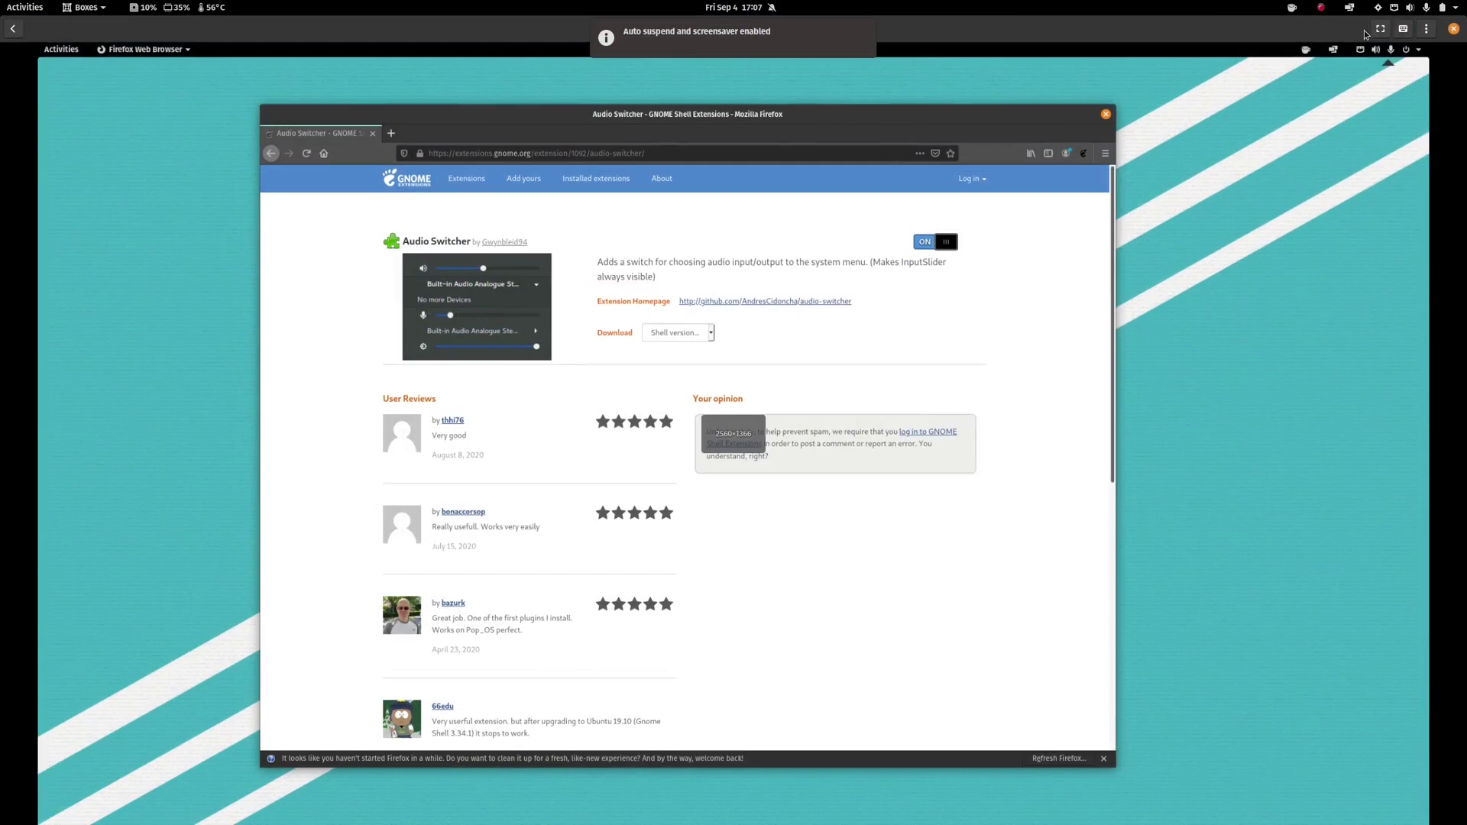
{"action": "left_click", "coordinate": [1412, 8]}
{"action": "left_click", "coordinate": [1374, 61]}
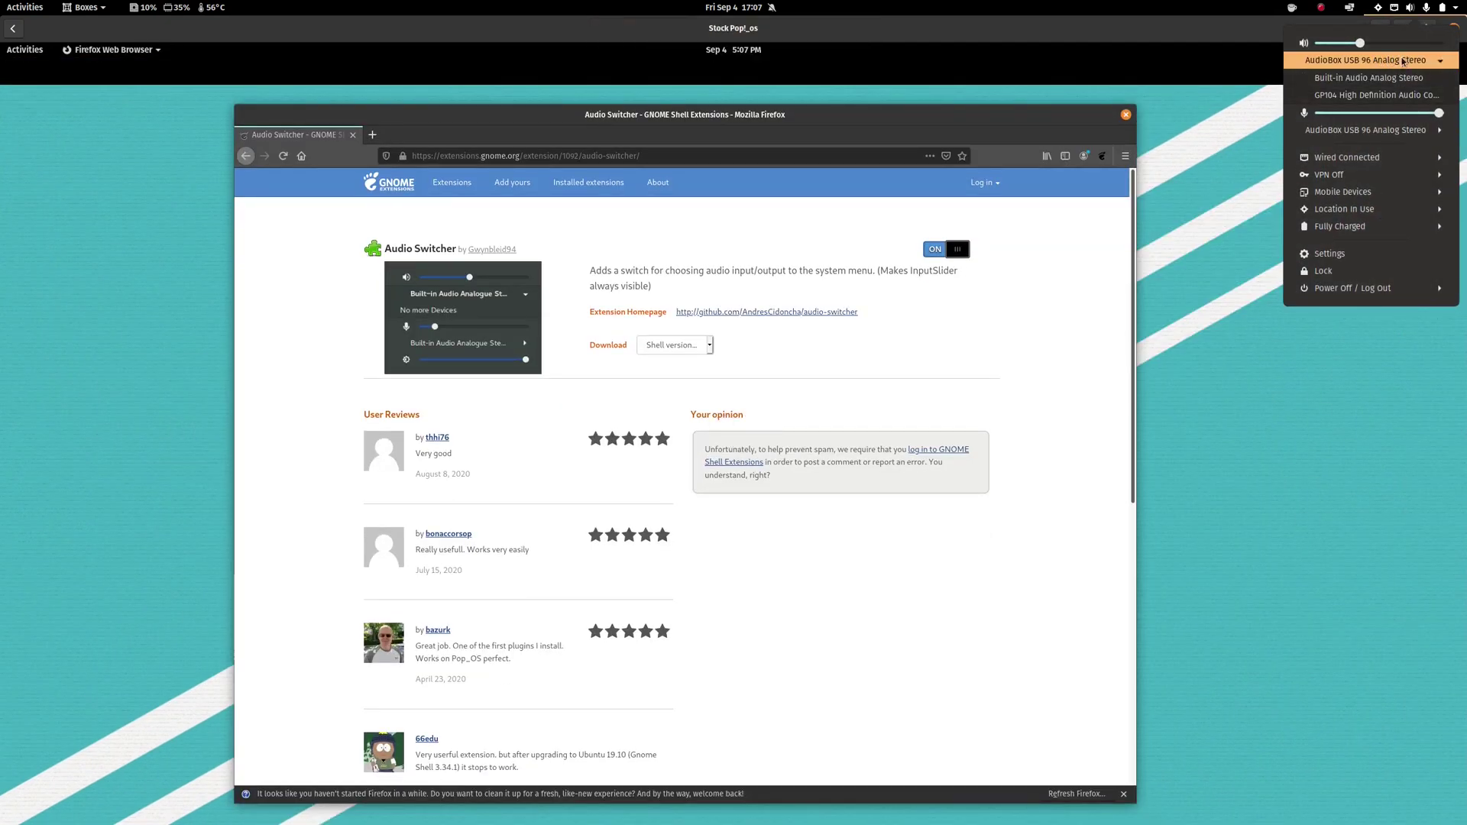
{"action": "left_click", "coordinate": [1389, 130]}
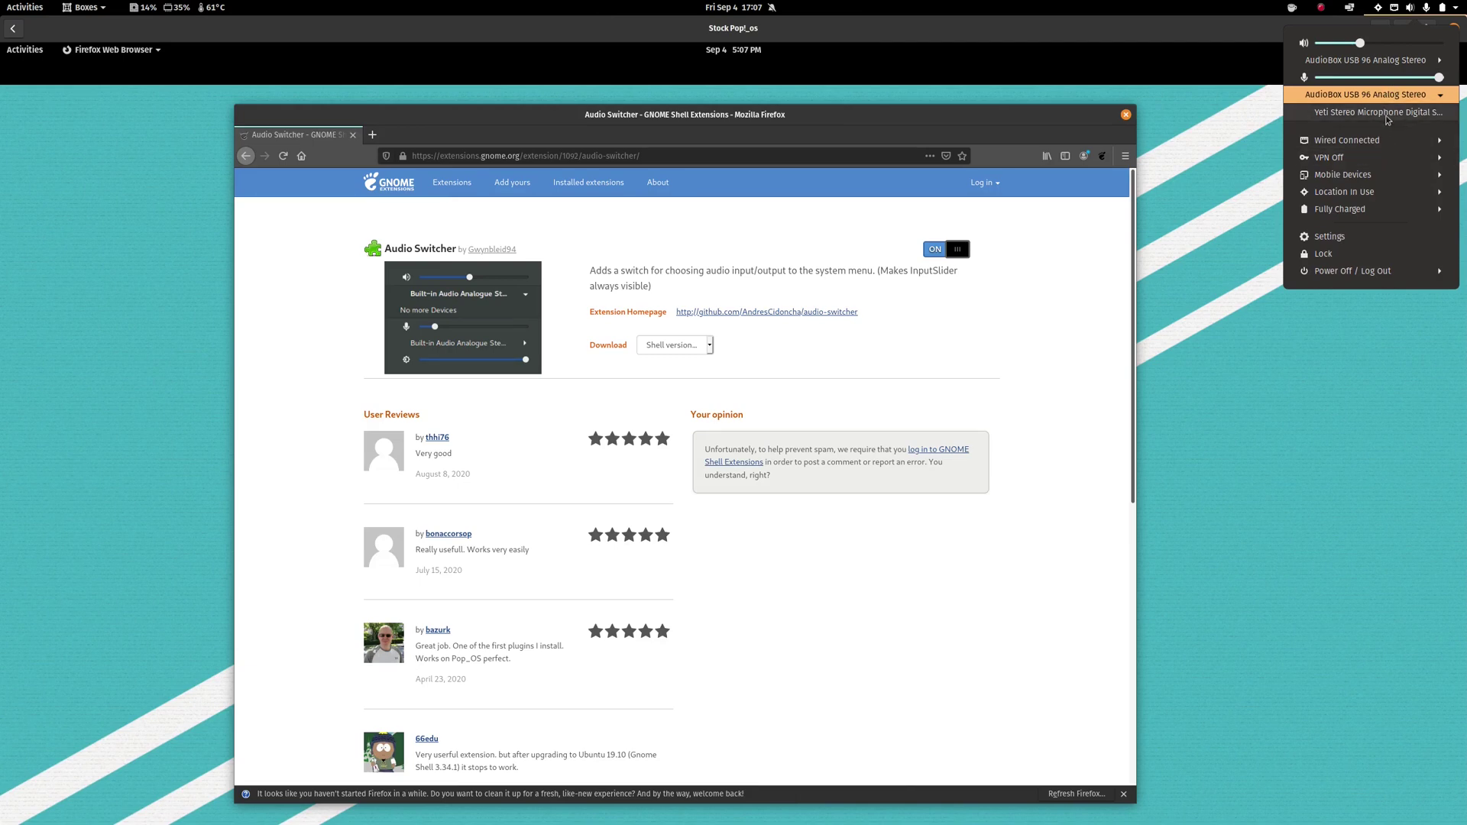
{"action": "left_click", "coordinate": [1387, 119]}
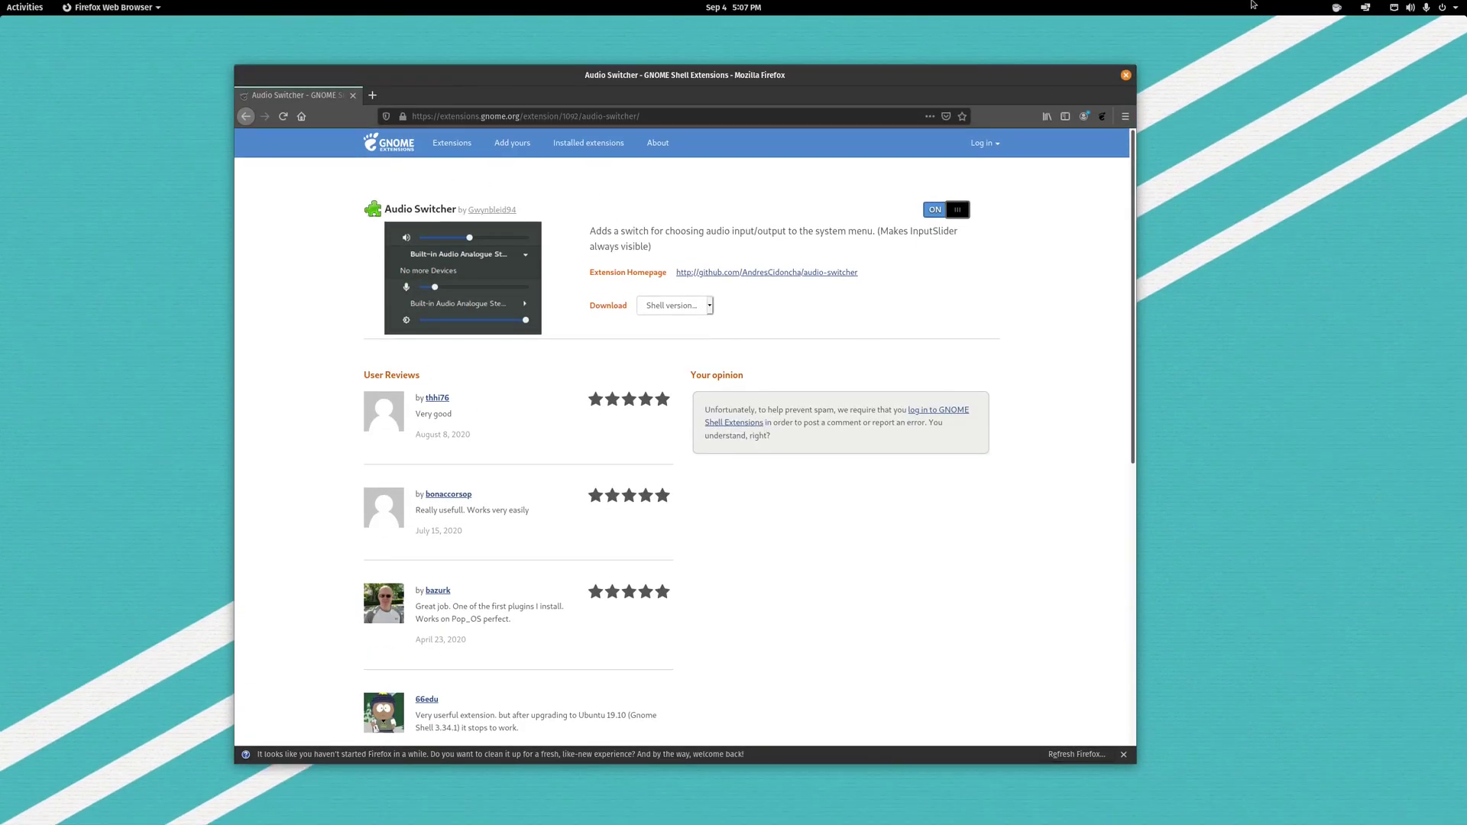
{"action": "left_click", "coordinate": [1420, 12]}
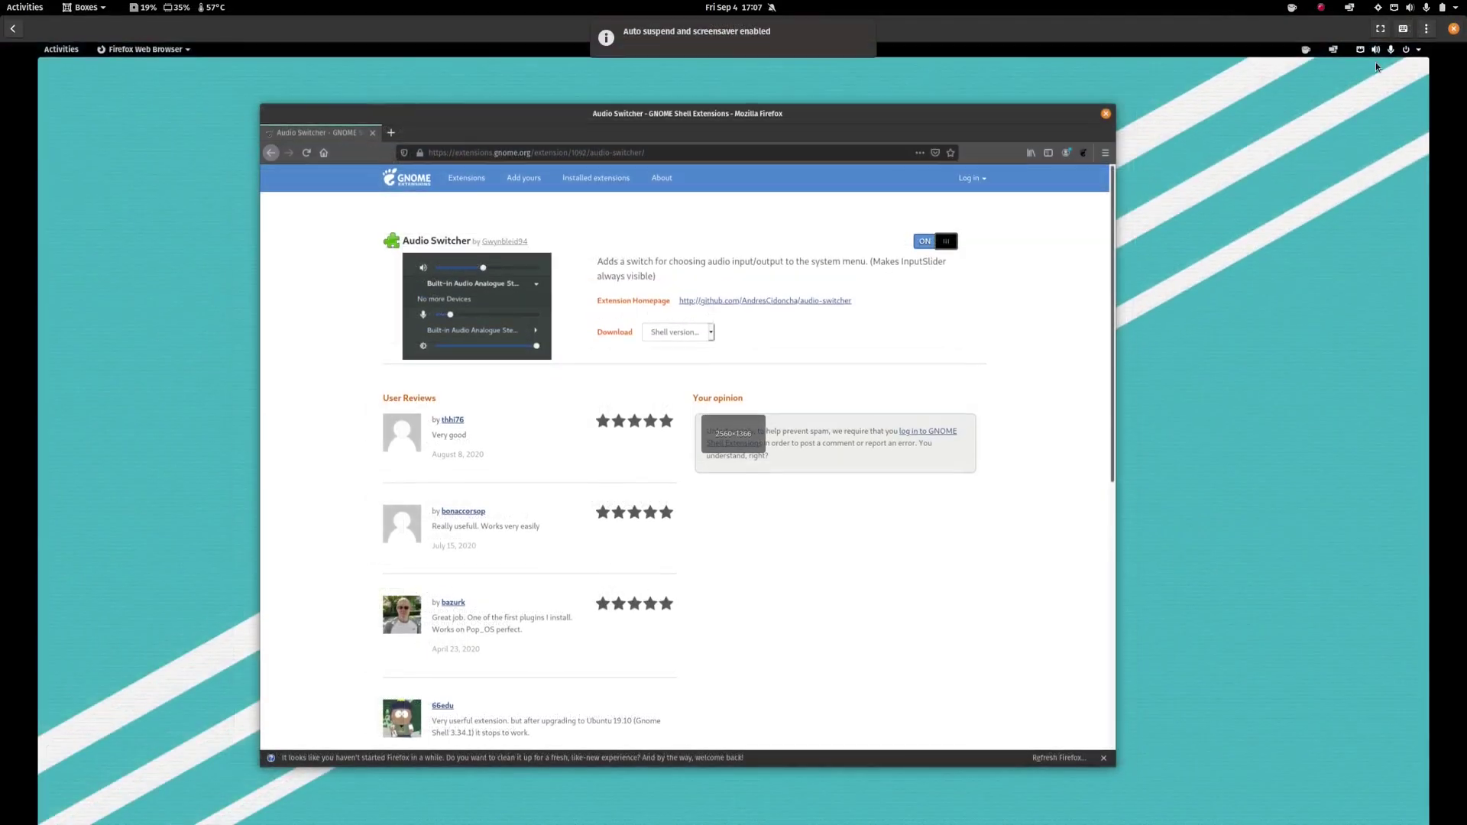
{"action": "left_click", "coordinate": [1420, 8]}
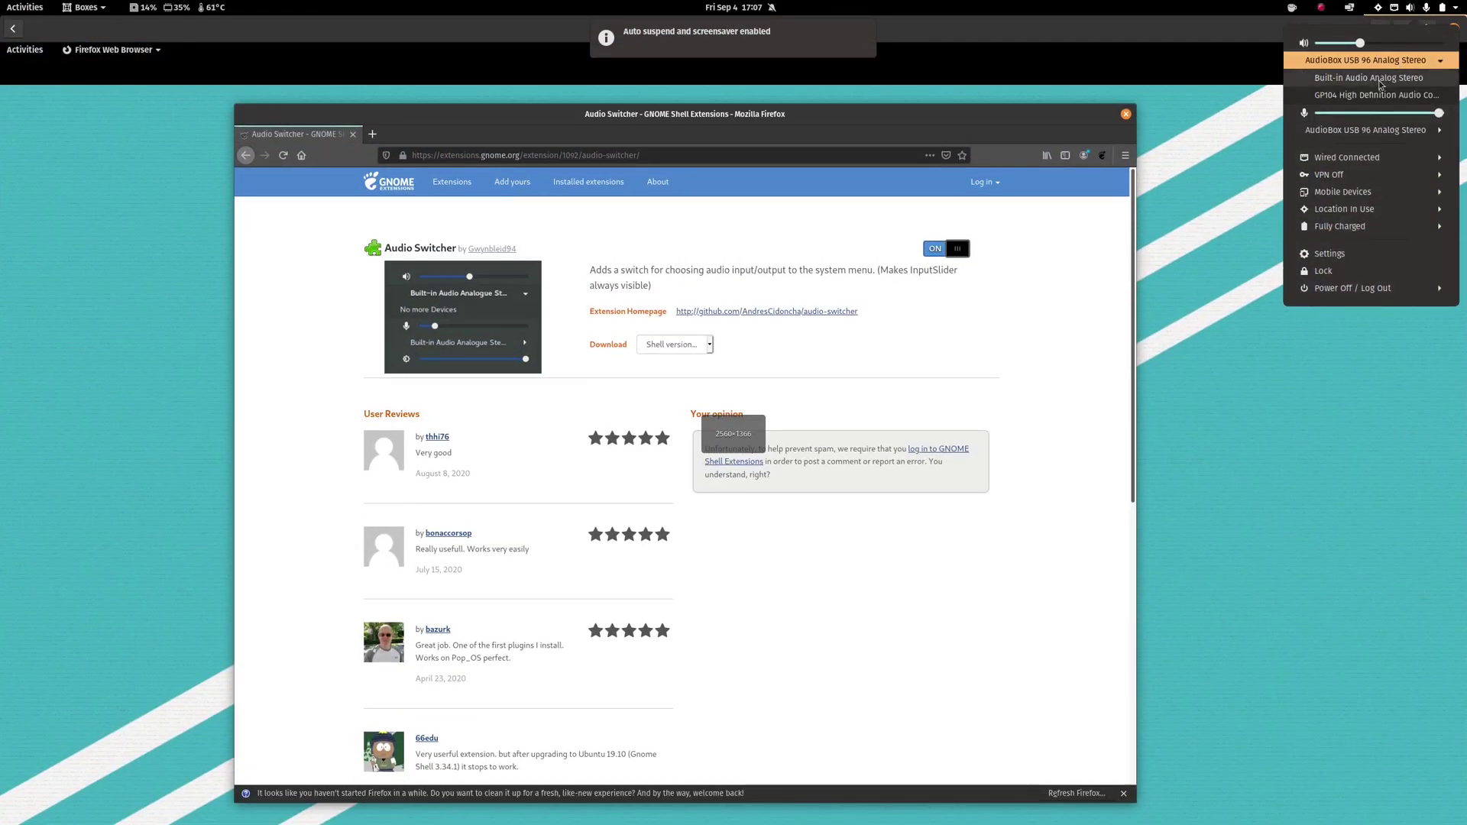
{"action": "left_click", "coordinate": [999, 315]}
{"action": "left_click", "coordinate": [245, 155]}
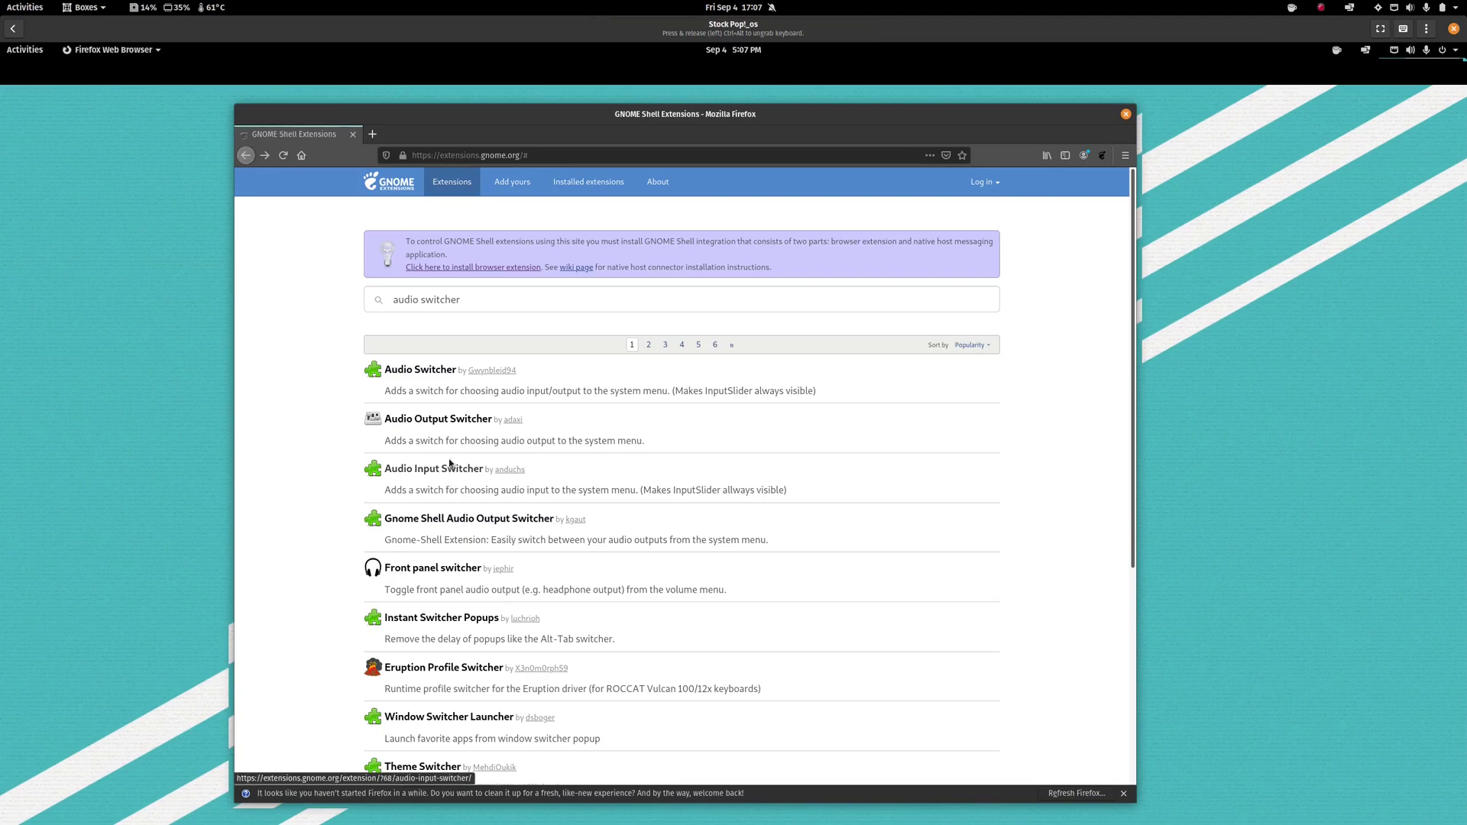
Open the Sound Input & Output Device Chooser page and switch it on to install it.
{"action": "left_click", "coordinate": [405, 177]}
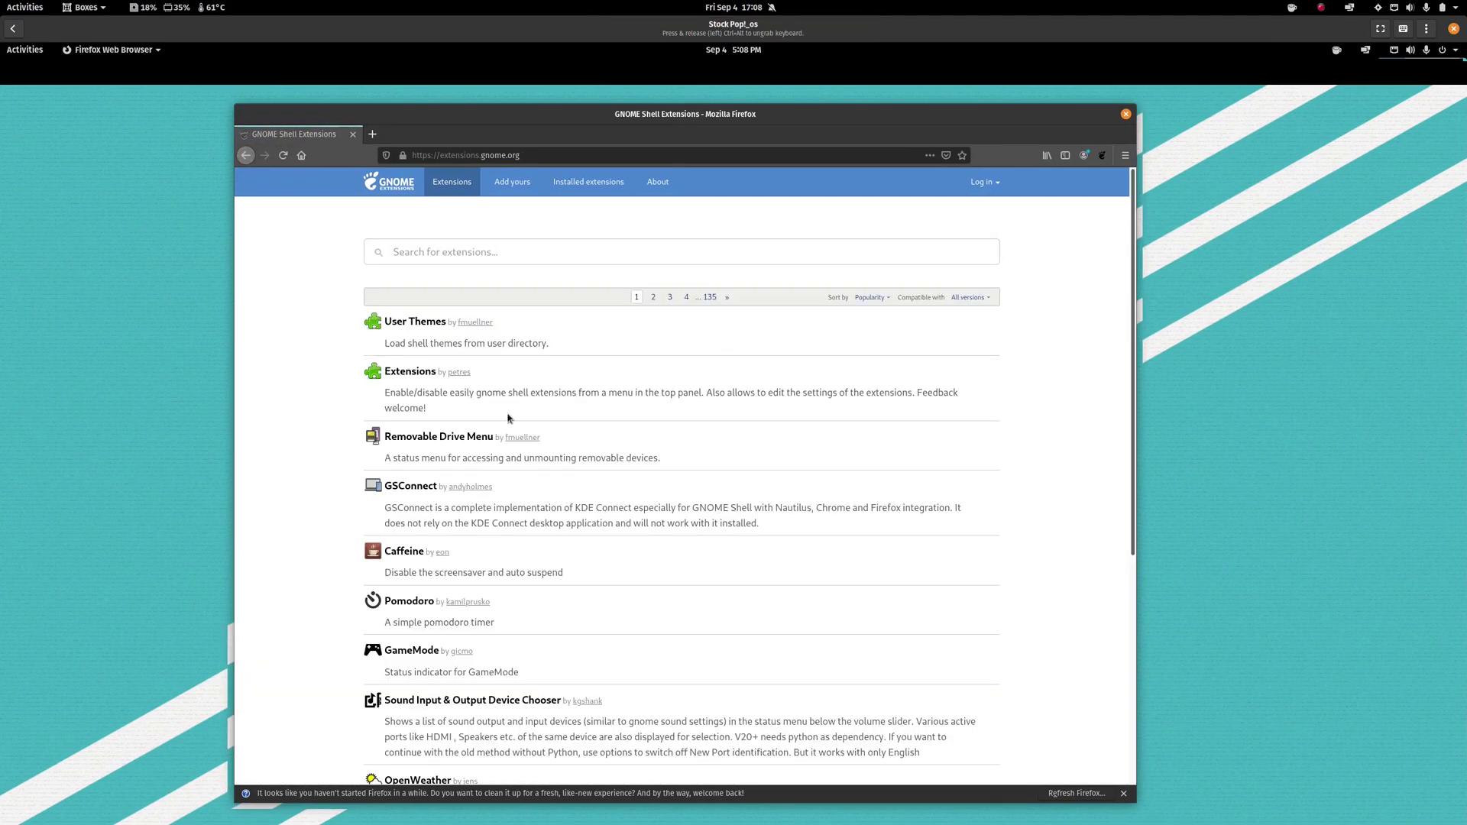
{"action": "left_click", "coordinate": [465, 701]}
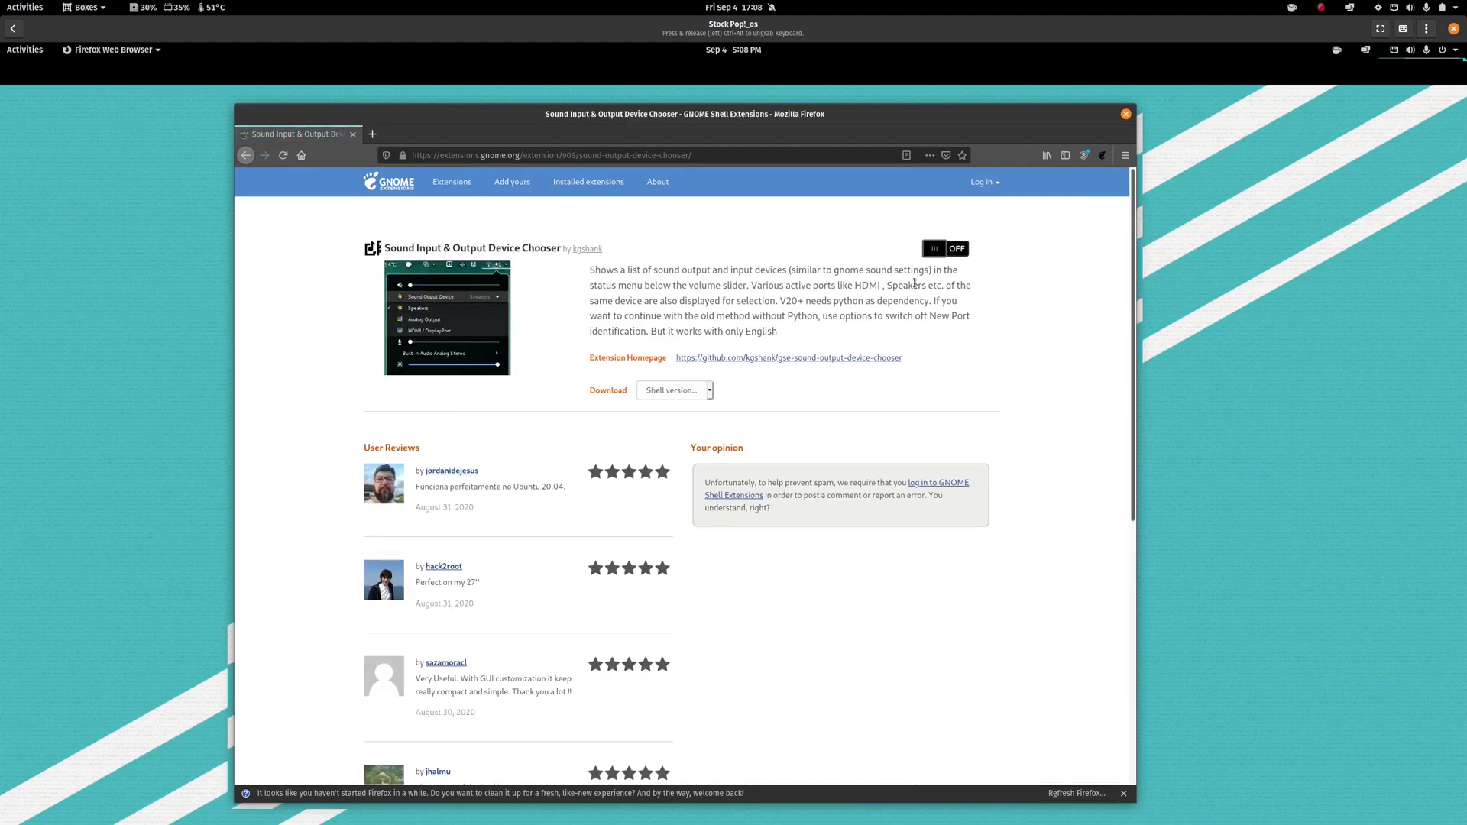
{"action": "left_click", "coordinate": [937, 250]}
{"action": "key", "text": "Return"}
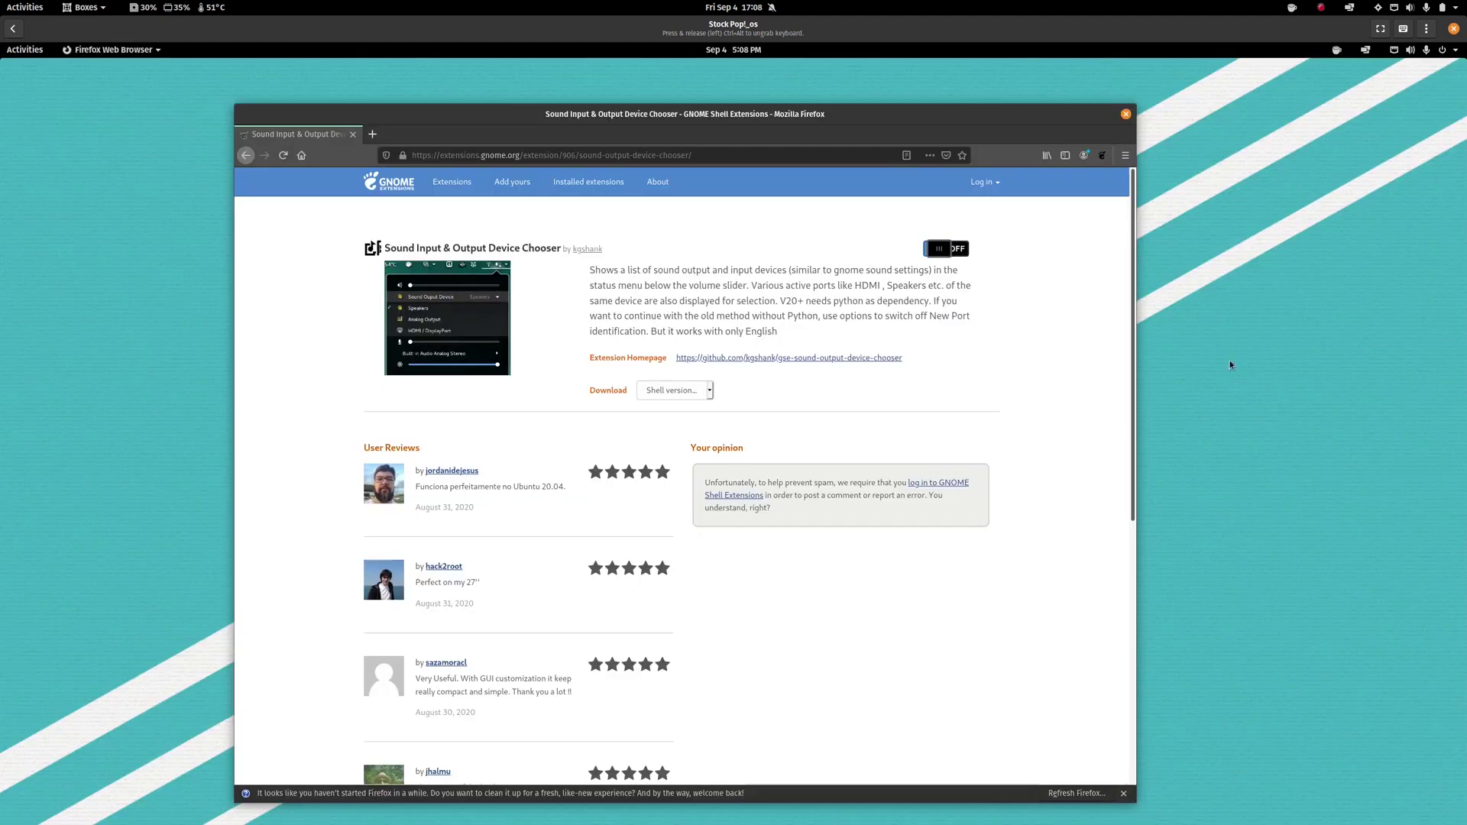
Expand and collapse the Line Out and Line In (Built-in Audio) choices in the system menu.
{"action": "left_click", "coordinate": [1395, 51]}
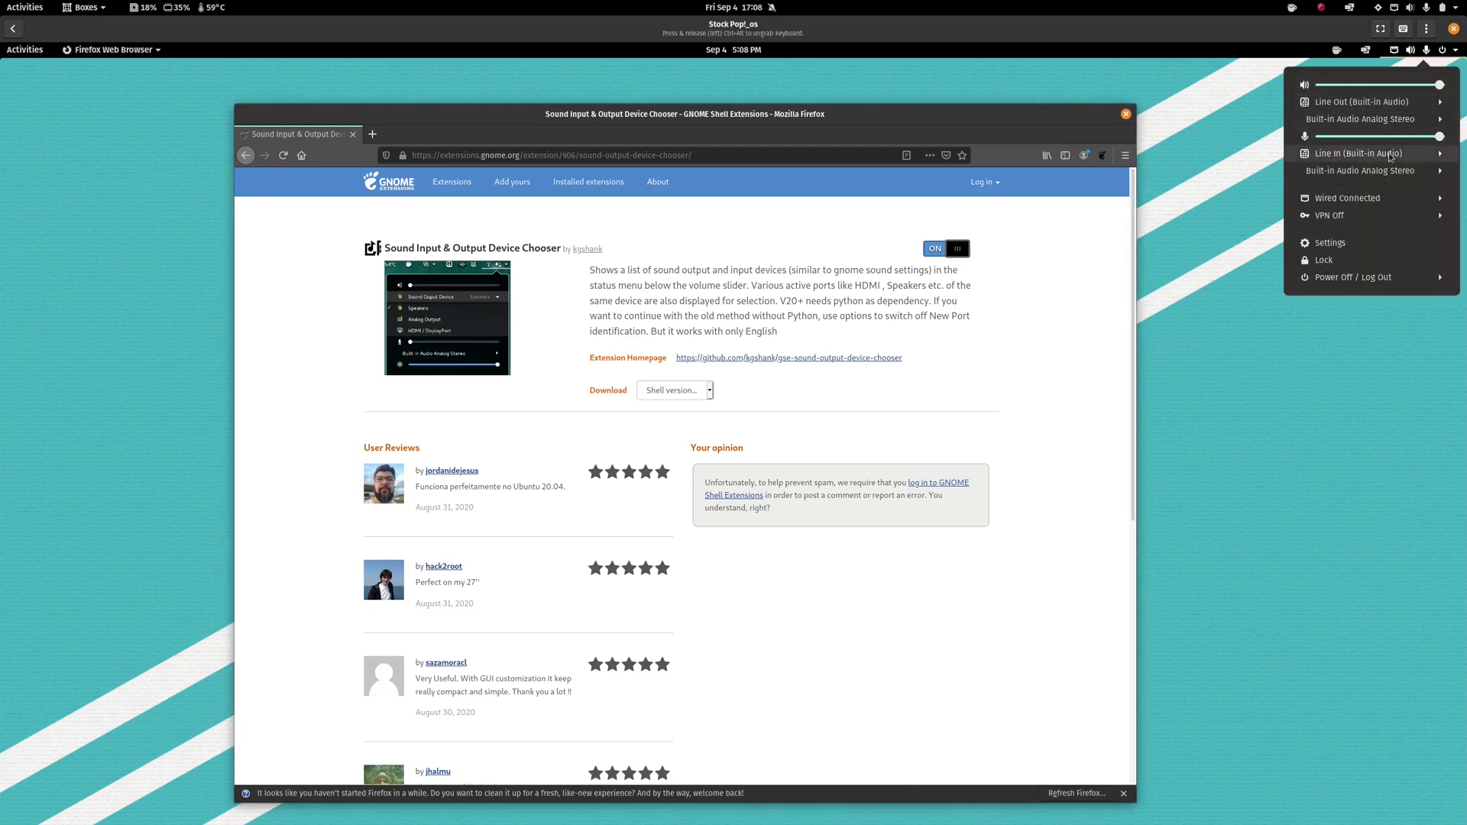
{"action": "left_click", "coordinate": [1392, 104]}
{"action": "left_click", "coordinate": [1405, 108]}
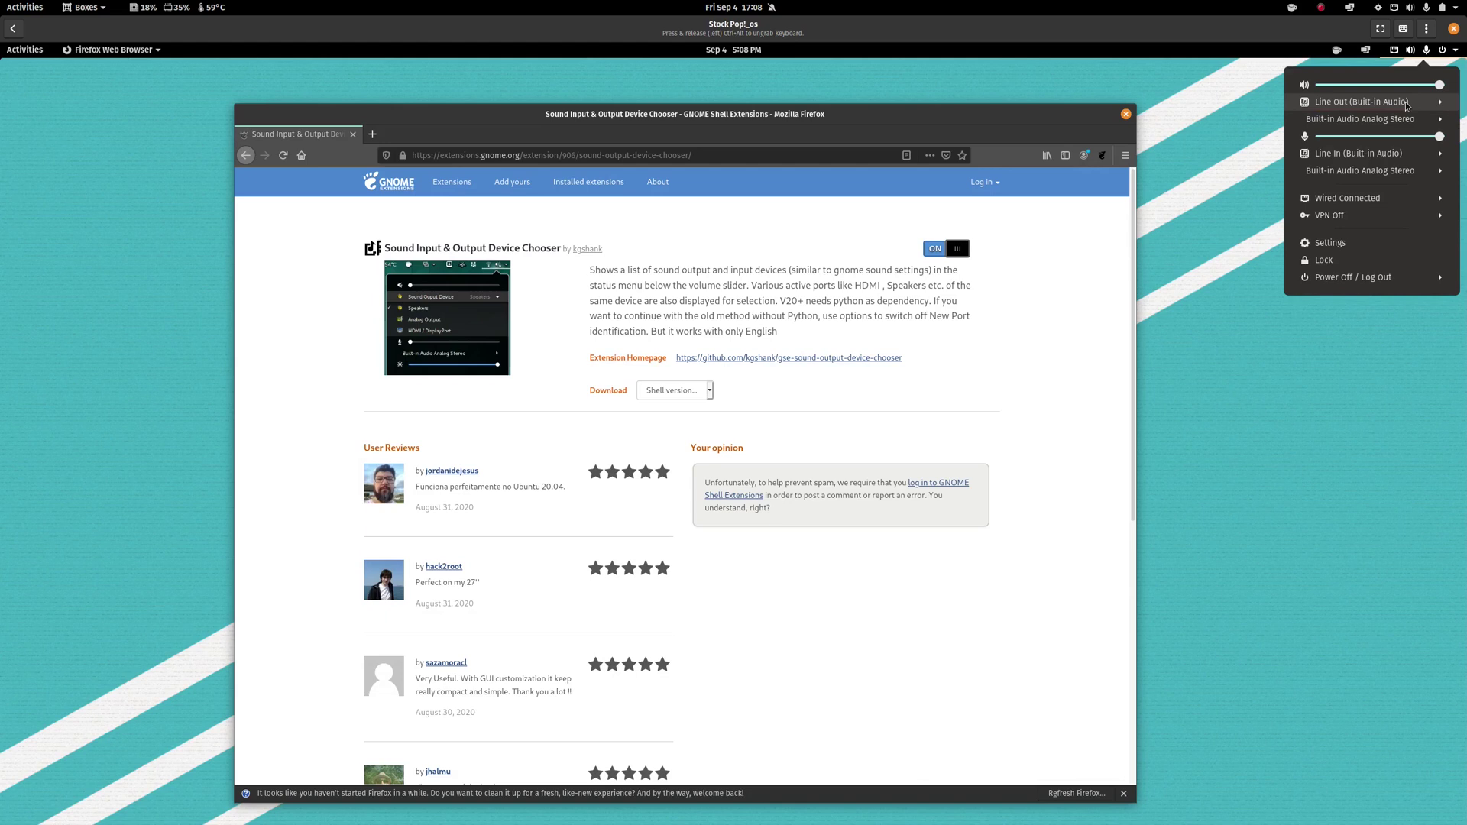
{"action": "left_click", "coordinate": [1404, 155]}
{"action": "left_click", "coordinate": [1402, 159]}
{"action": "left_click", "coordinate": [1400, 104]}
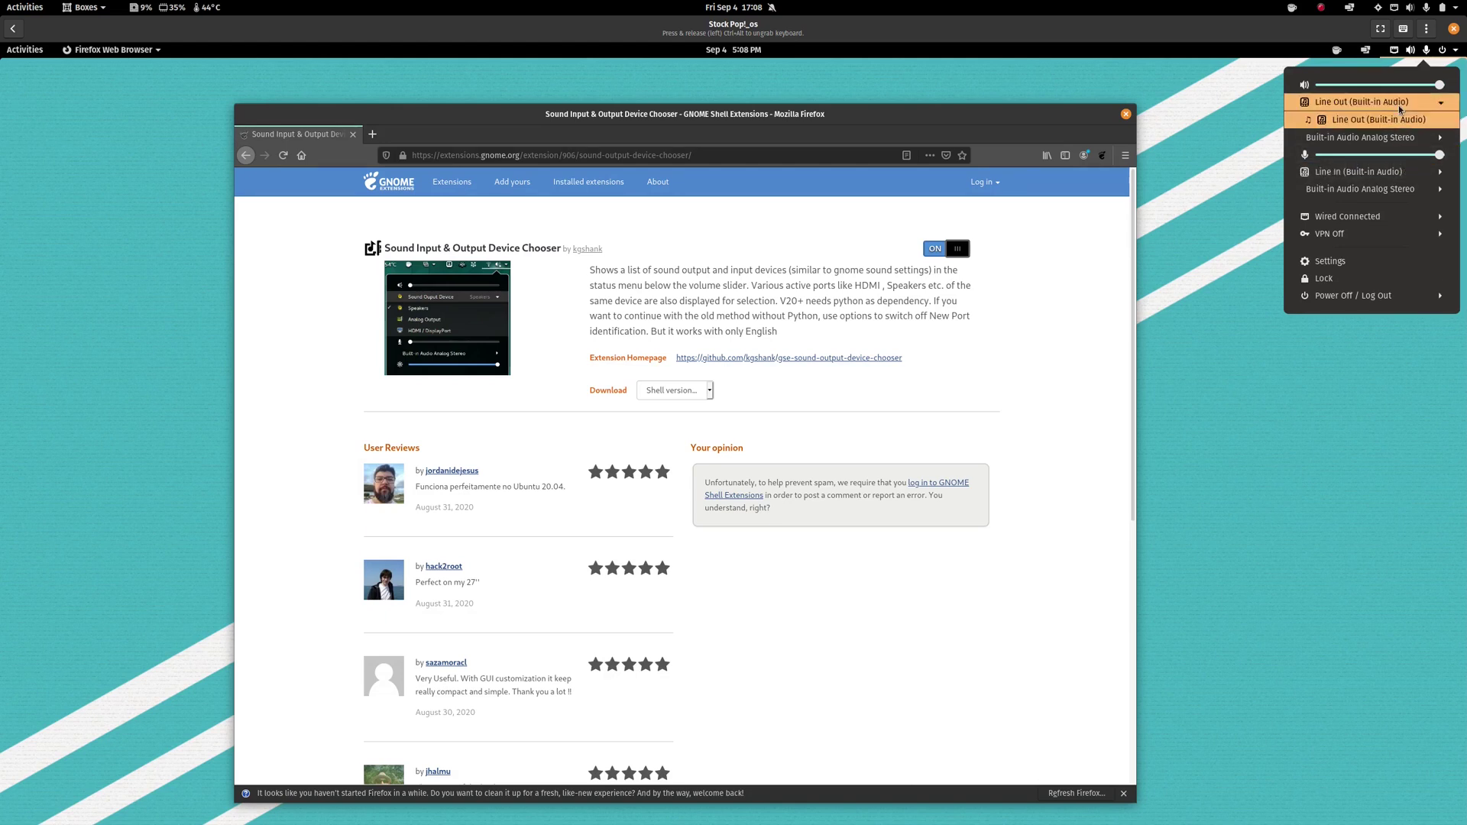
{"action": "left_click", "coordinate": [1401, 105]}
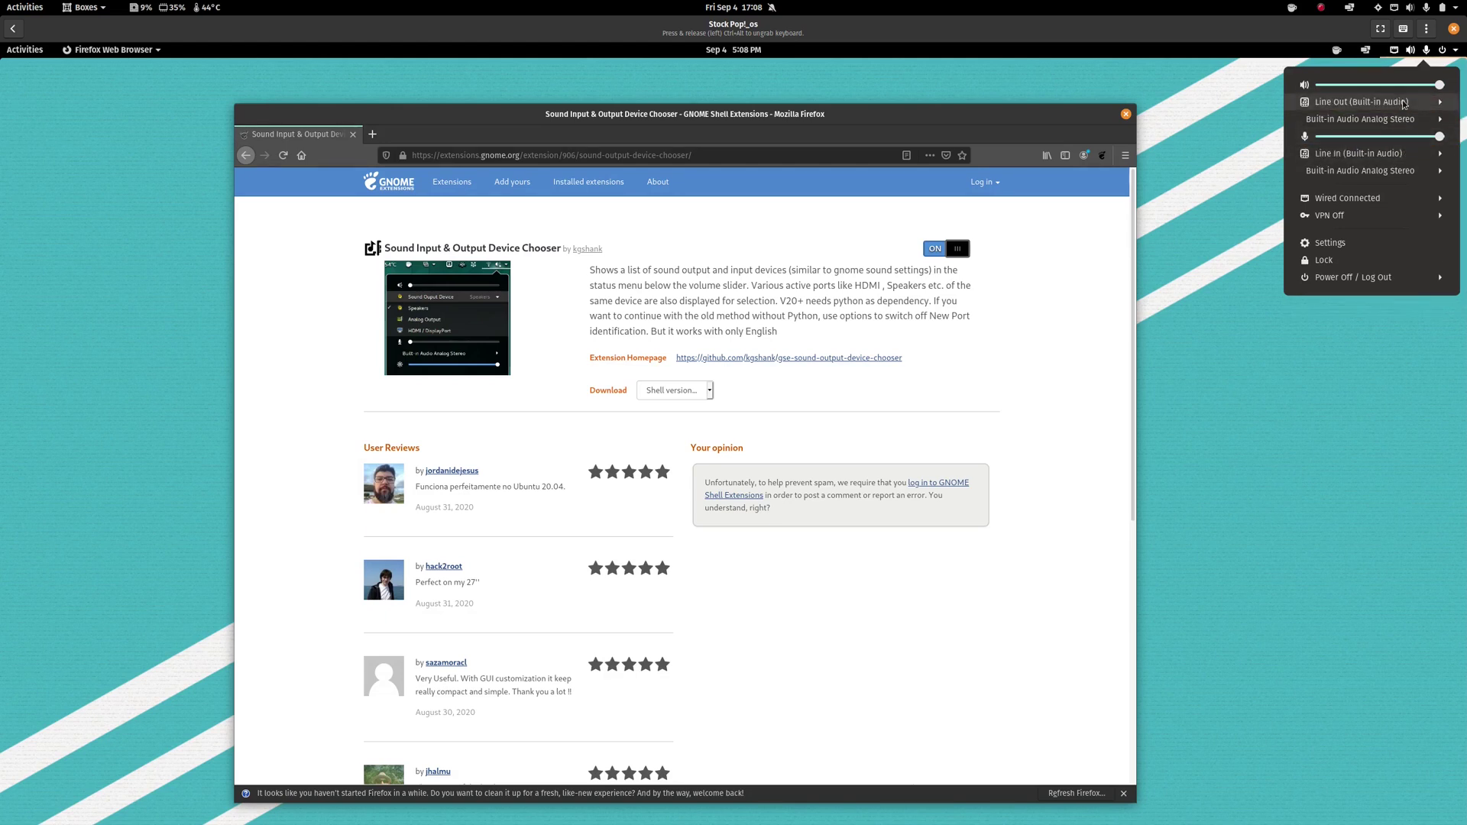
{"action": "left_click", "coordinate": [1404, 105]}
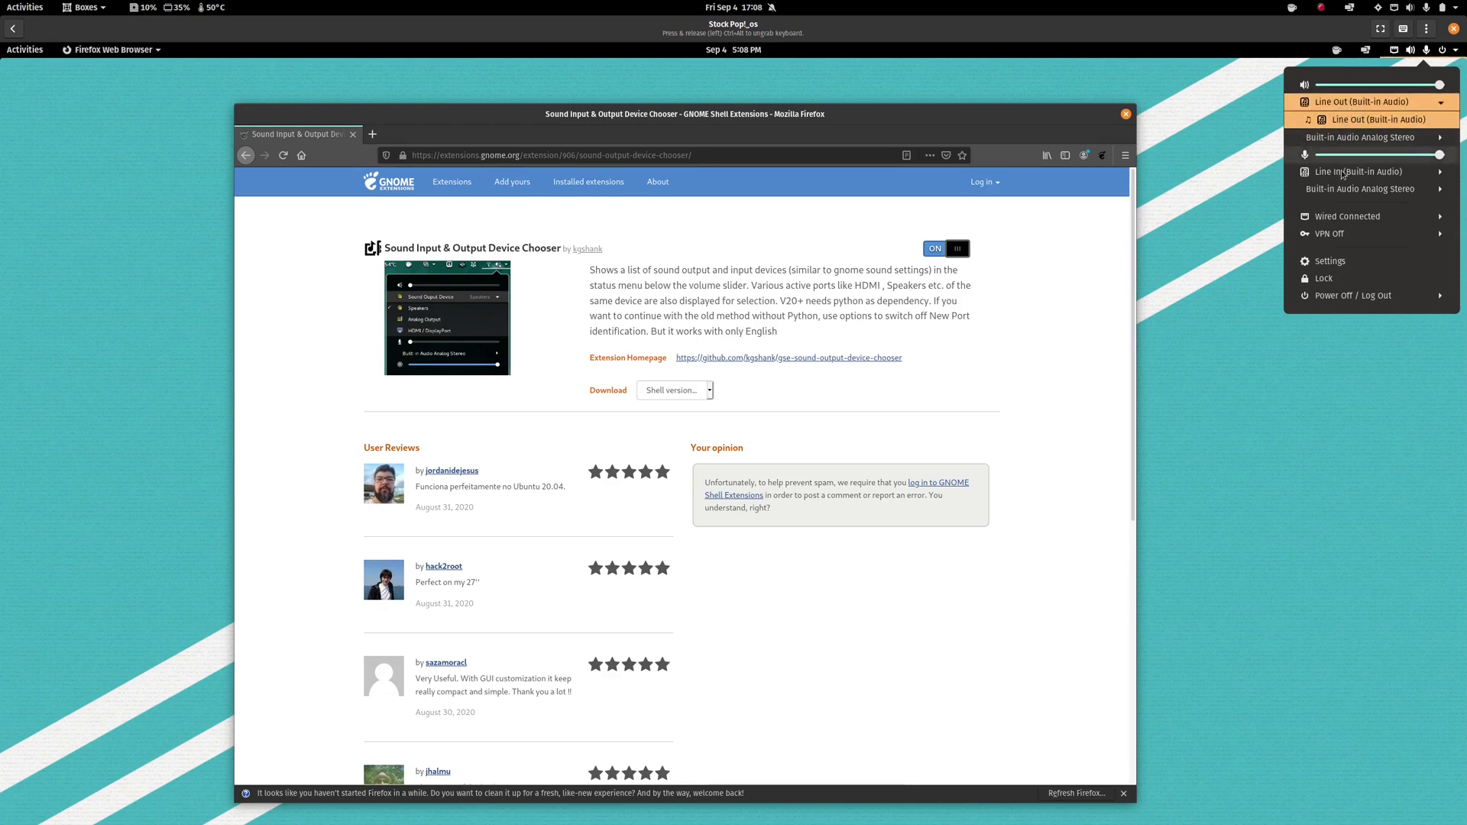
{"action": "left_click", "coordinate": [1379, 104]}
{"action": "left_click", "coordinate": [1365, 104]}
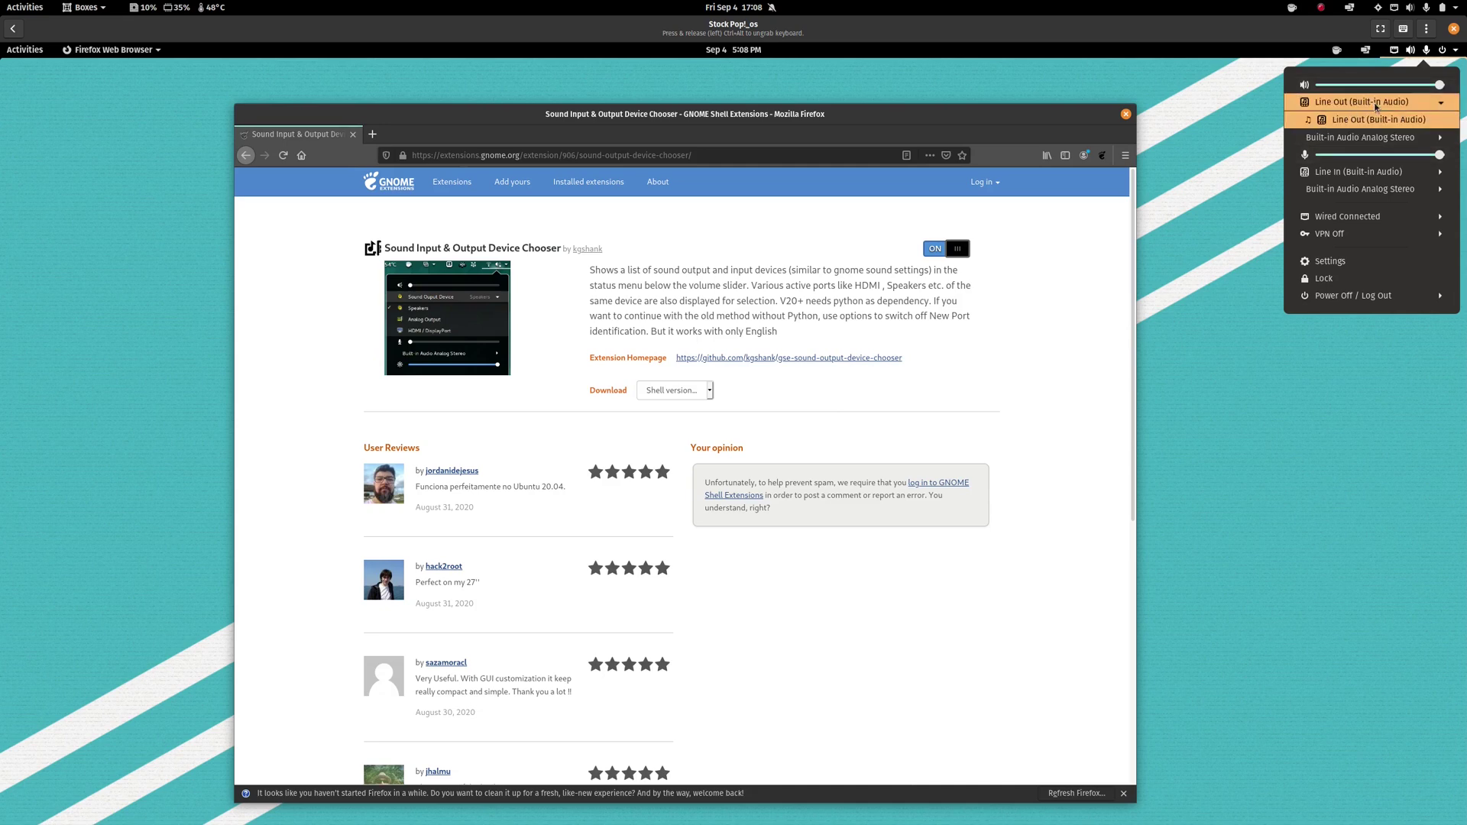
{"action": "left_click", "coordinate": [1375, 102]}
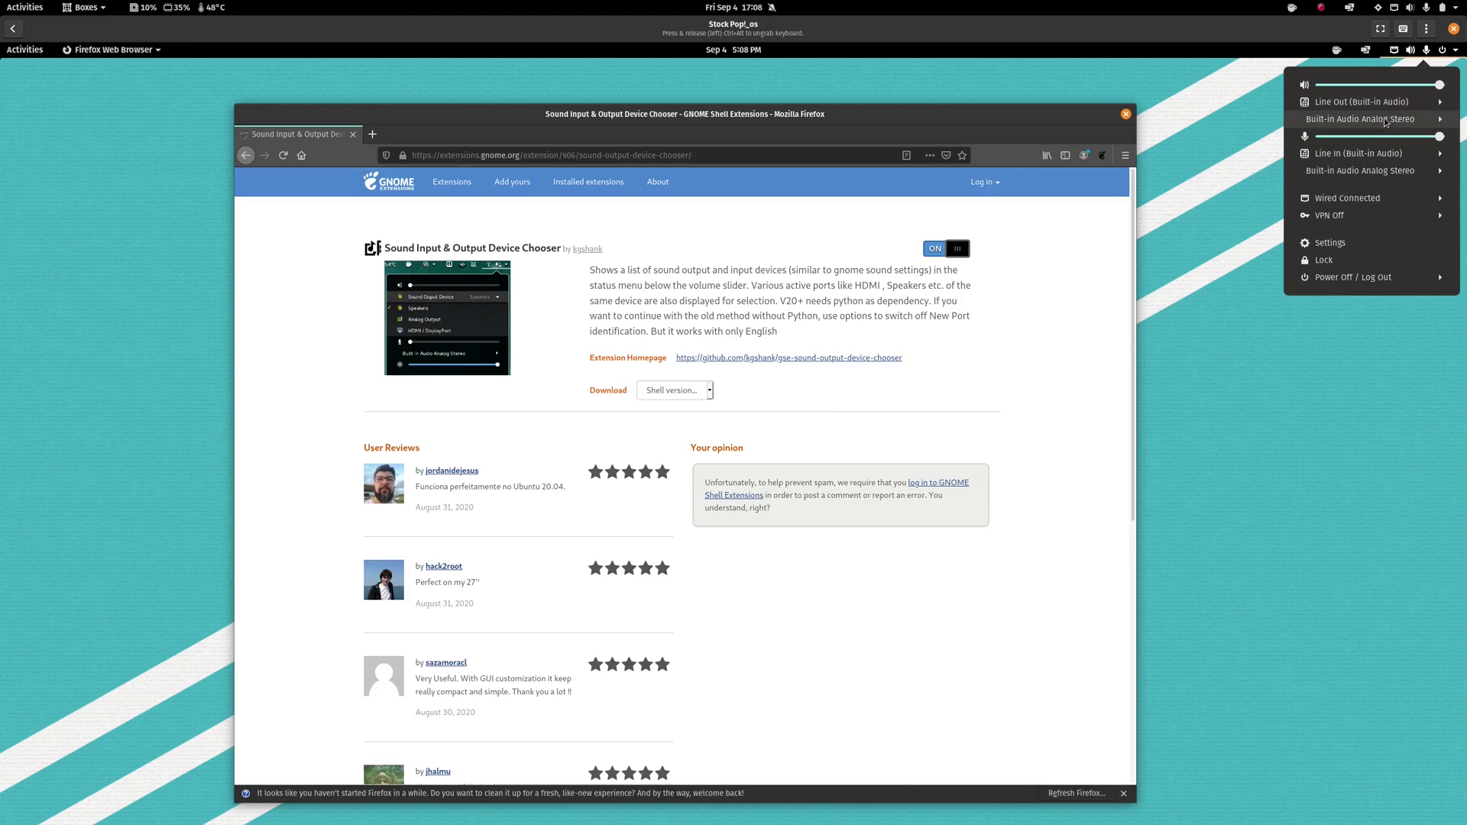
Expand the Built-in Audio Analog Stereo device list, then close the system menu.
{"action": "left_click", "coordinate": [1368, 120]}
{"action": "left_click", "coordinate": [1367, 124]}
{"action": "left_click", "coordinate": [1379, 118]}
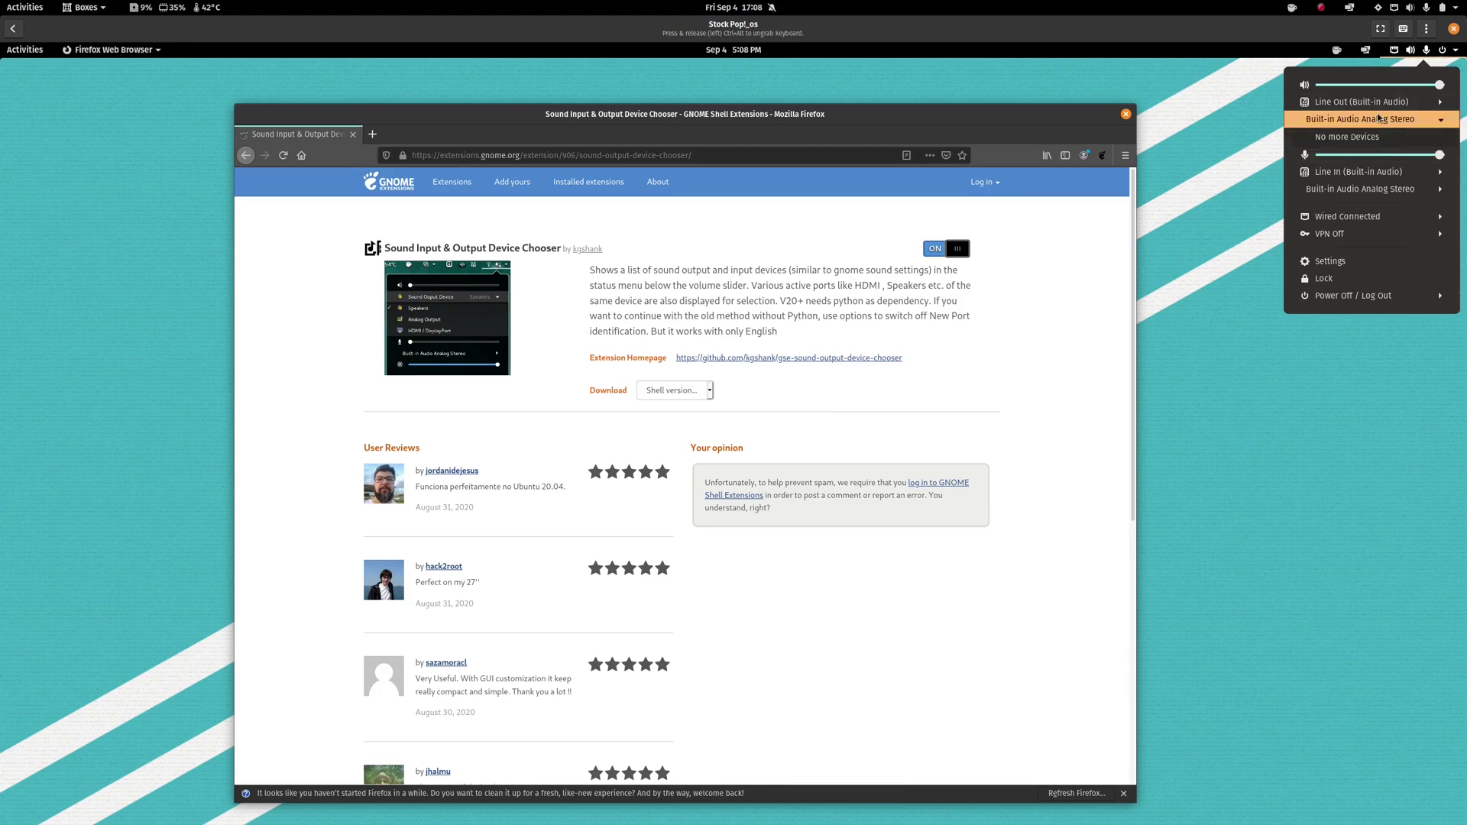
{"action": "left_click", "coordinate": [1410, 7]}
Switch the host output to Built-in Audio Analog Stereo and return to the guest.
{"action": "left_click", "coordinate": [1365, 59]}
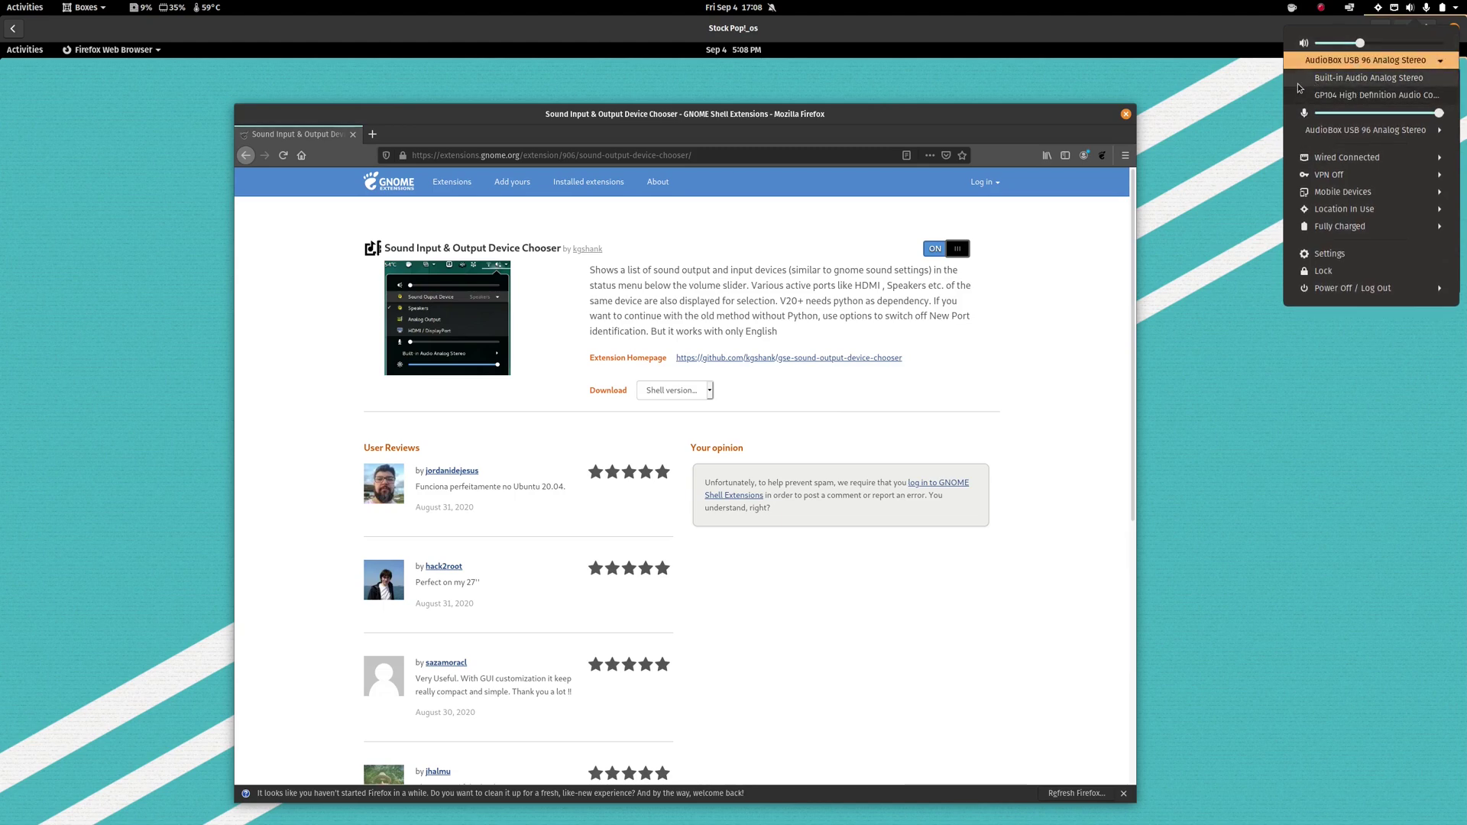
{"action": "left_click", "coordinate": [1435, 79]}
{"action": "left_click", "coordinate": [1247, 210]}
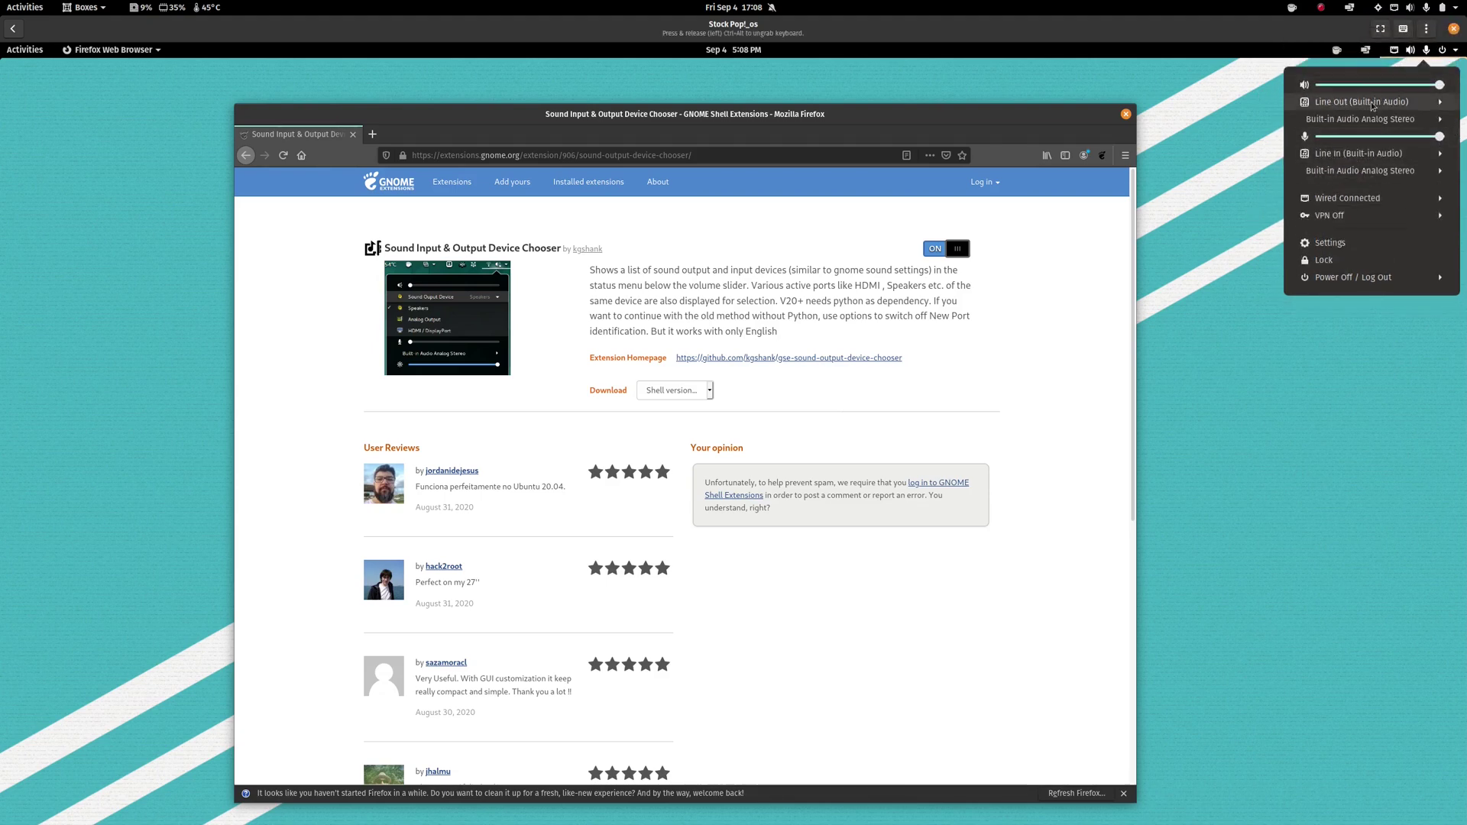
{"action": "left_click", "coordinate": [920, 257]}
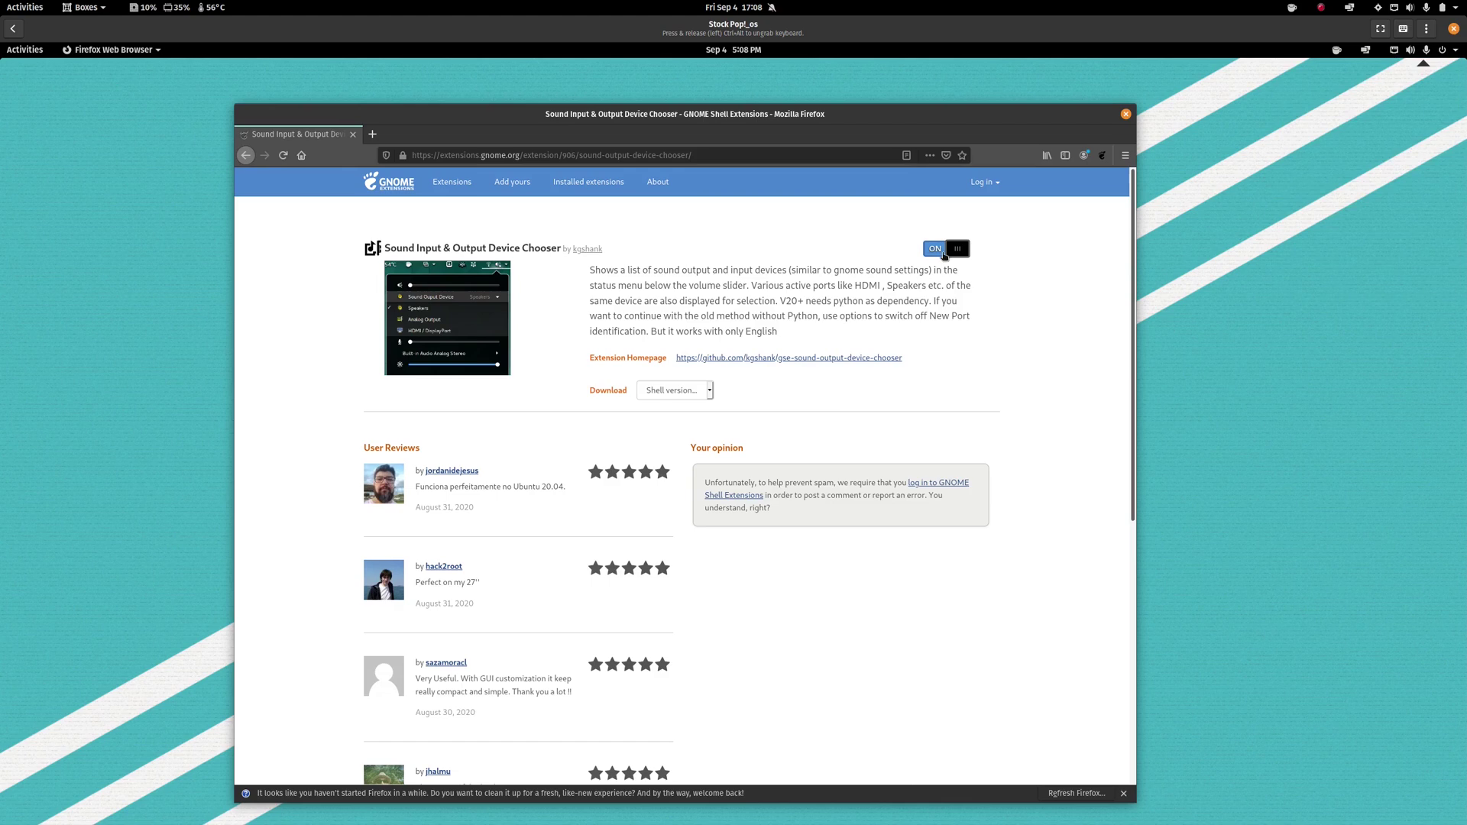
Turn the device chooser extension off and confirm the system menu's audio list is back to normal.
{"action": "left_click", "coordinate": [944, 248]}
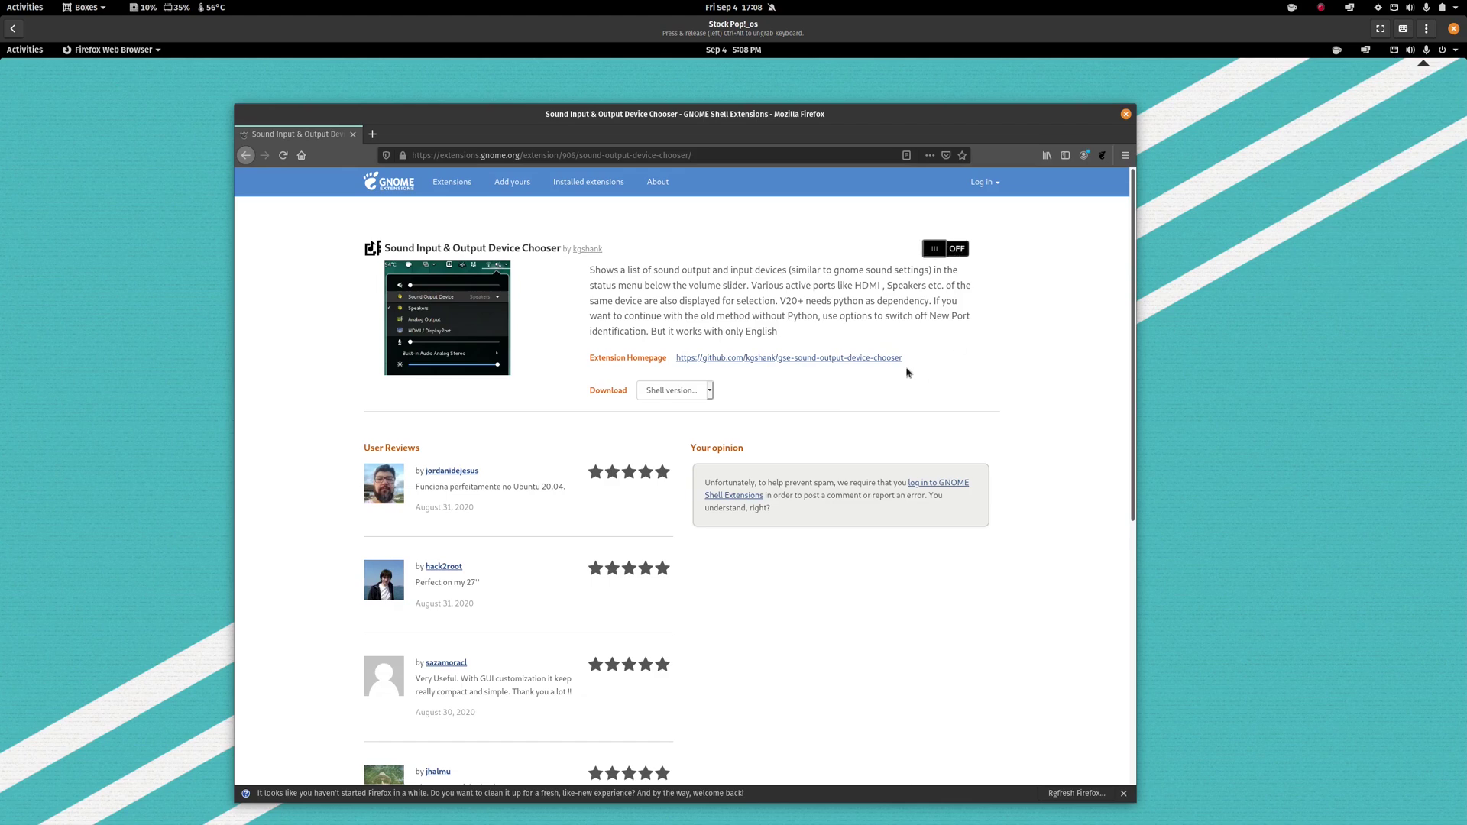
{"action": "left_click", "coordinate": [1435, 50]}
{"action": "left_click", "coordinate": [1382, 104]}
{"action": "left_click", "coordinate": [1383, 106]}
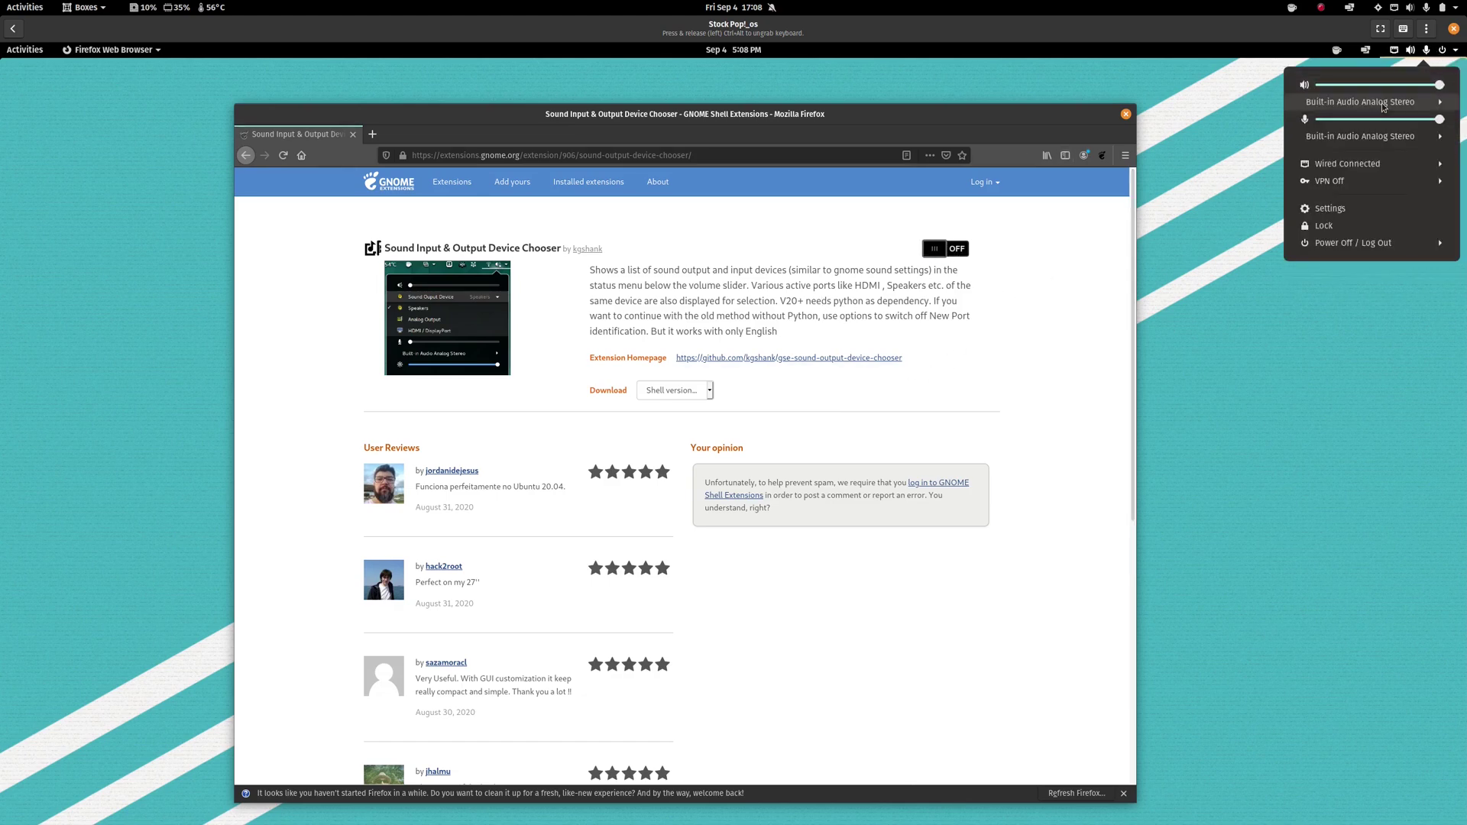
{"action": "left_click", "coordinate": [761, 266]}
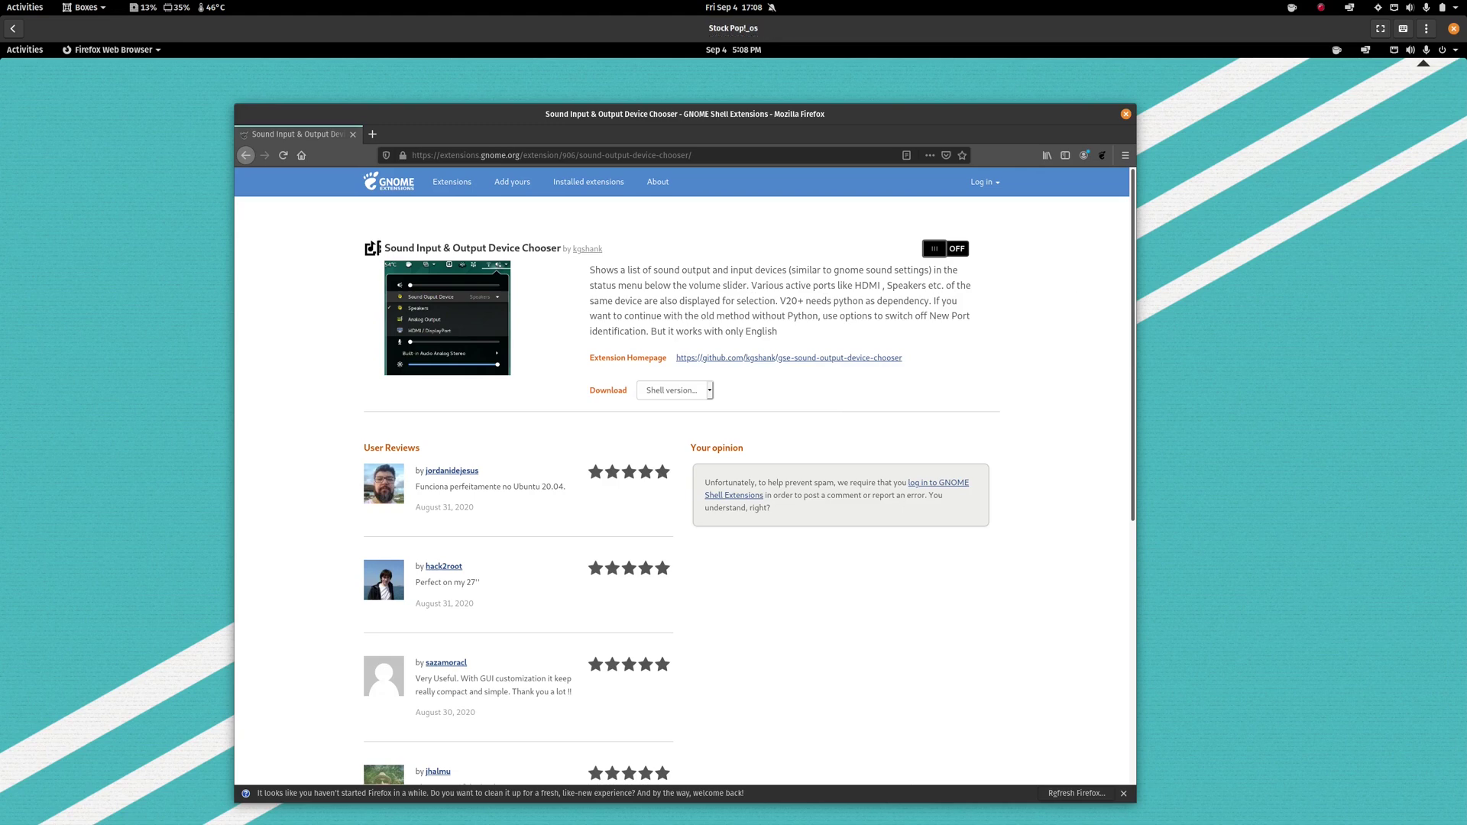
Search the extensions for 'vitals' and open the Vitals page.
{"action": "left_click", "coordinate": [407, 188]}
{"action": "left_click", "coordinate": [460, 251]}
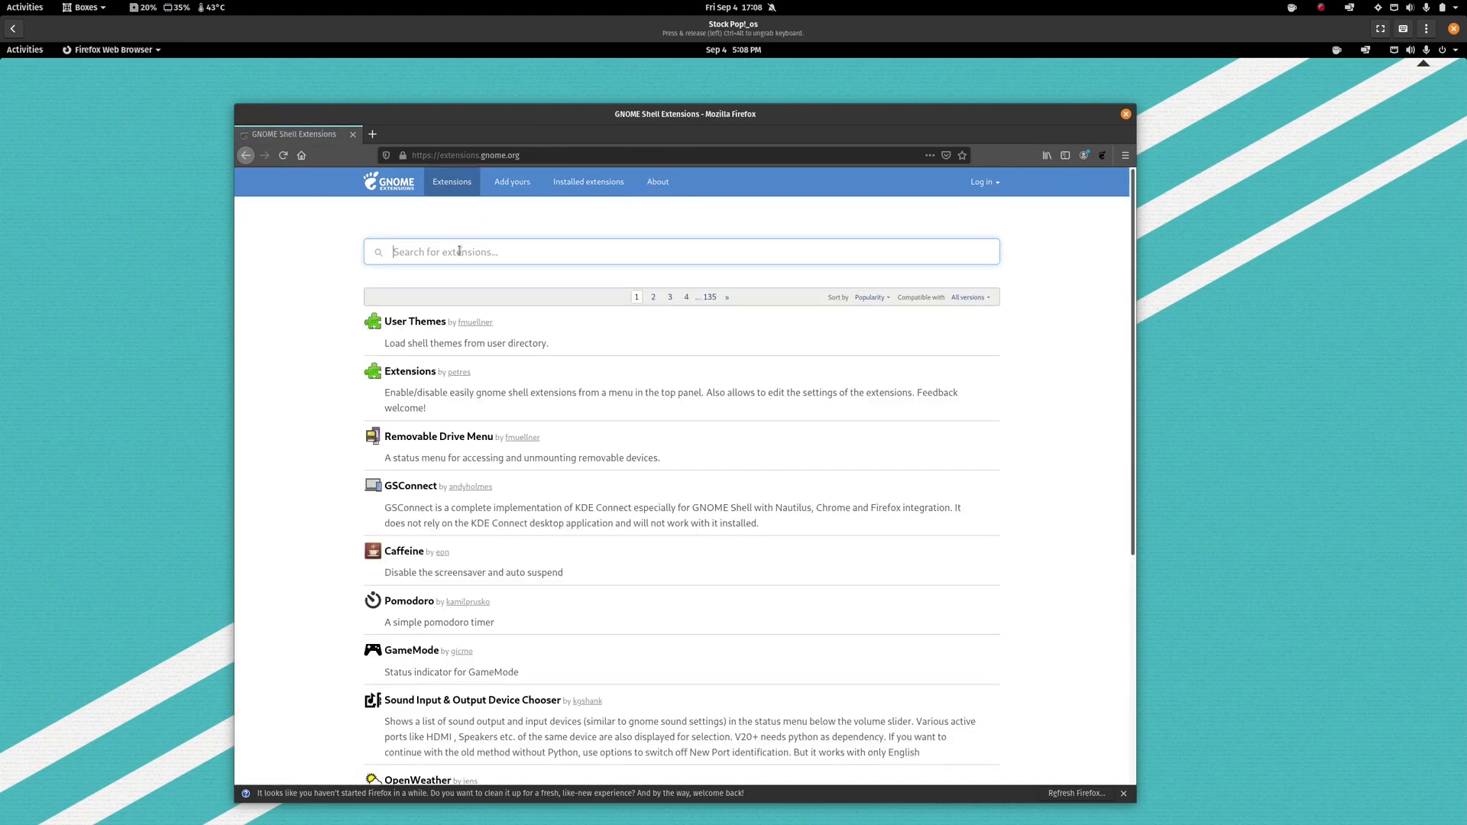
{"action": "type", "text": "vitals"}
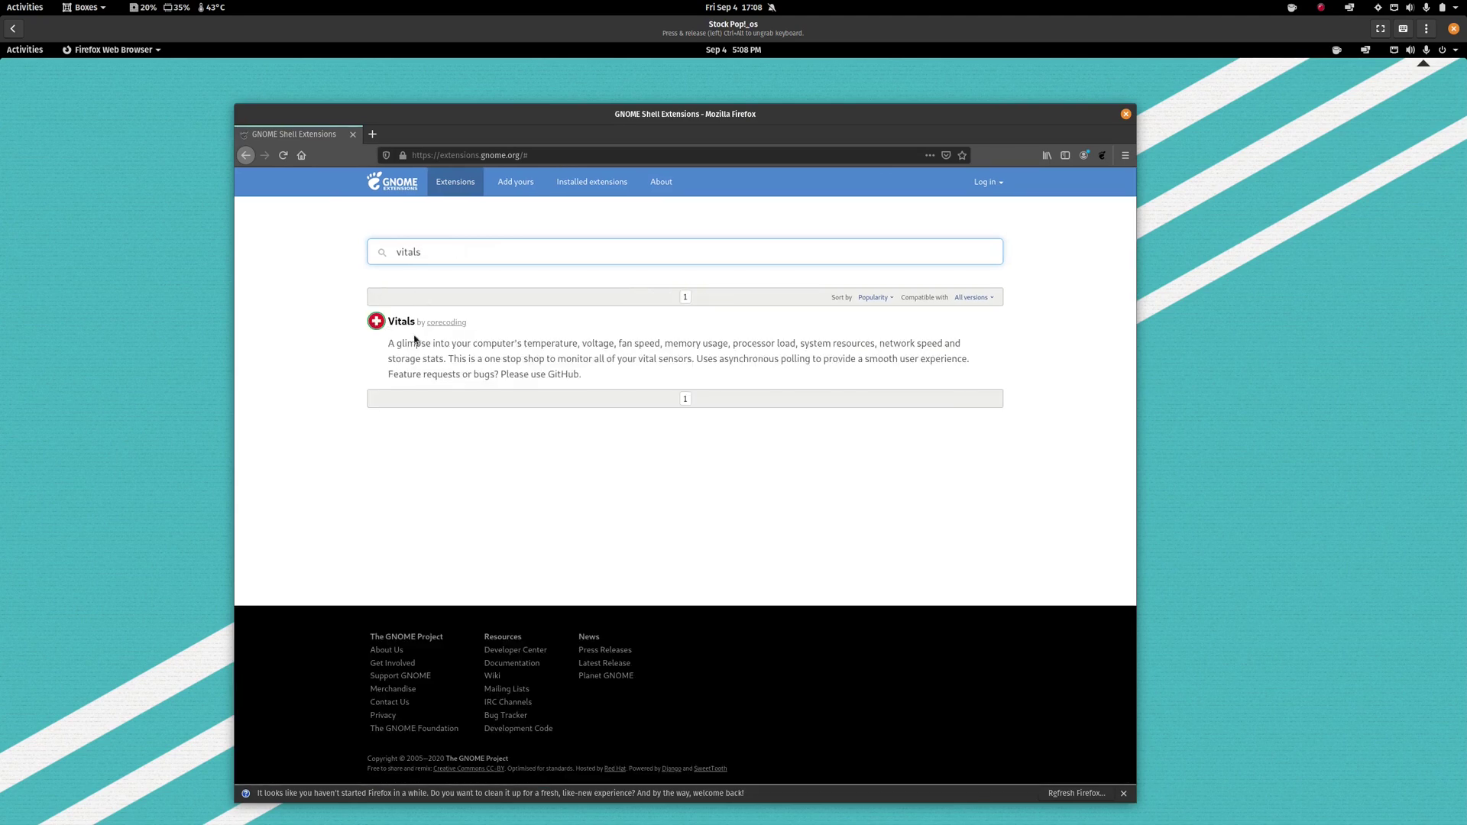
{"action": "left_click", "coordinate": [401, 321]}
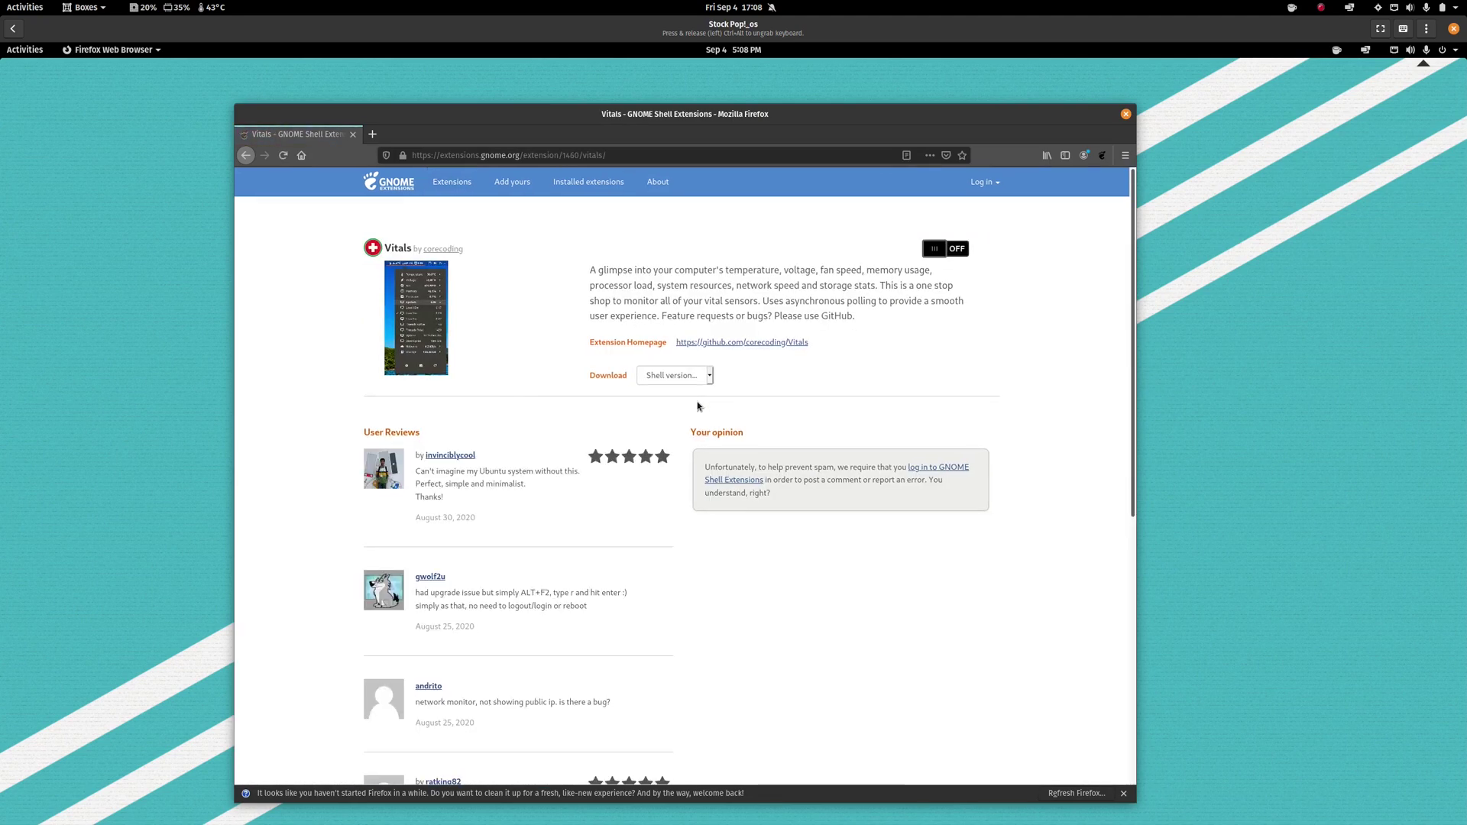
Inspect the Vitals sensor readings menu and its preferences window from the top bar.
{"action": "left_click", "coordinate": [189, 8]}
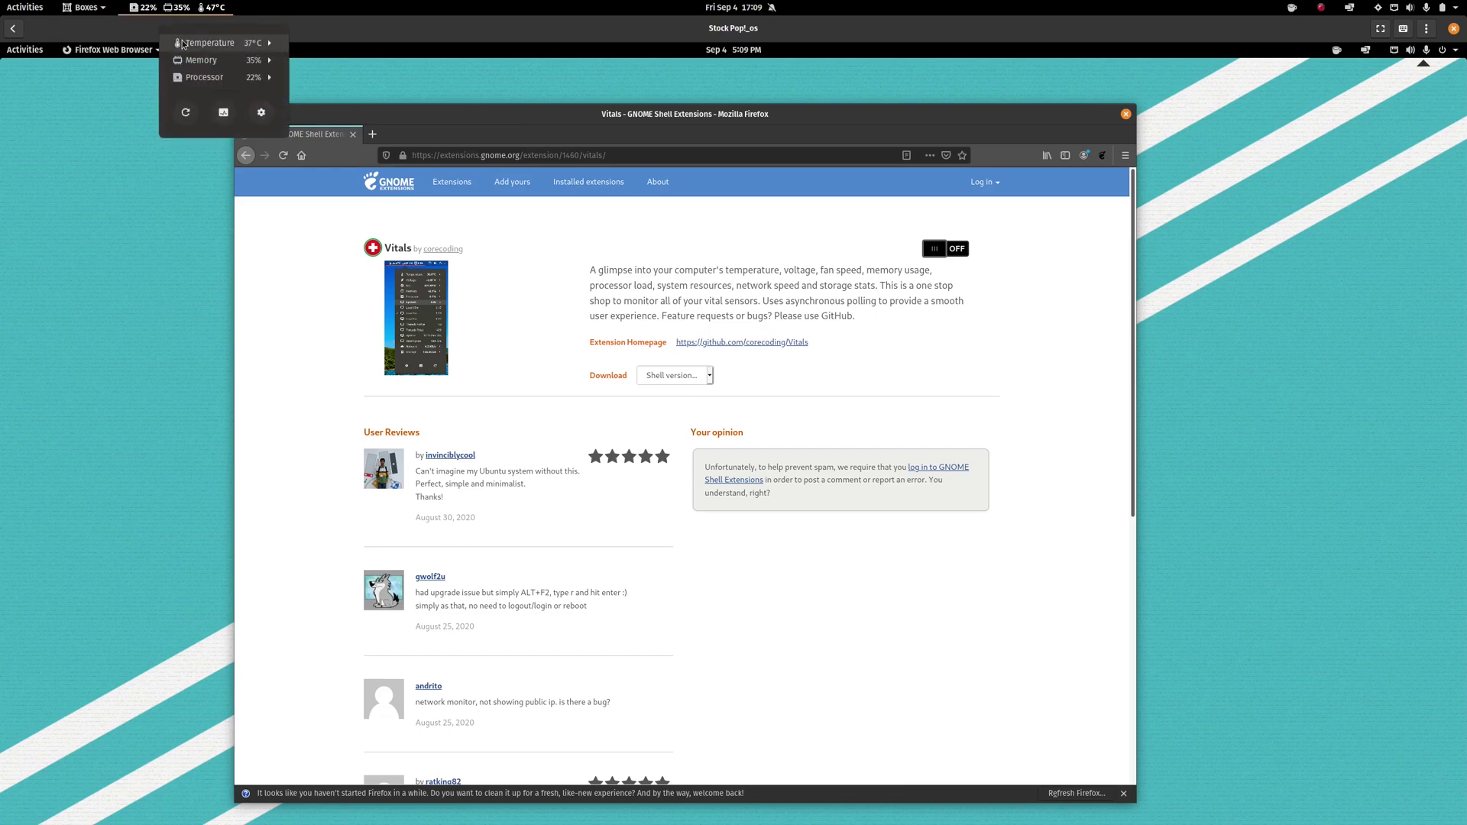
{"action": "left_click", "coordinate": [262, 116]}
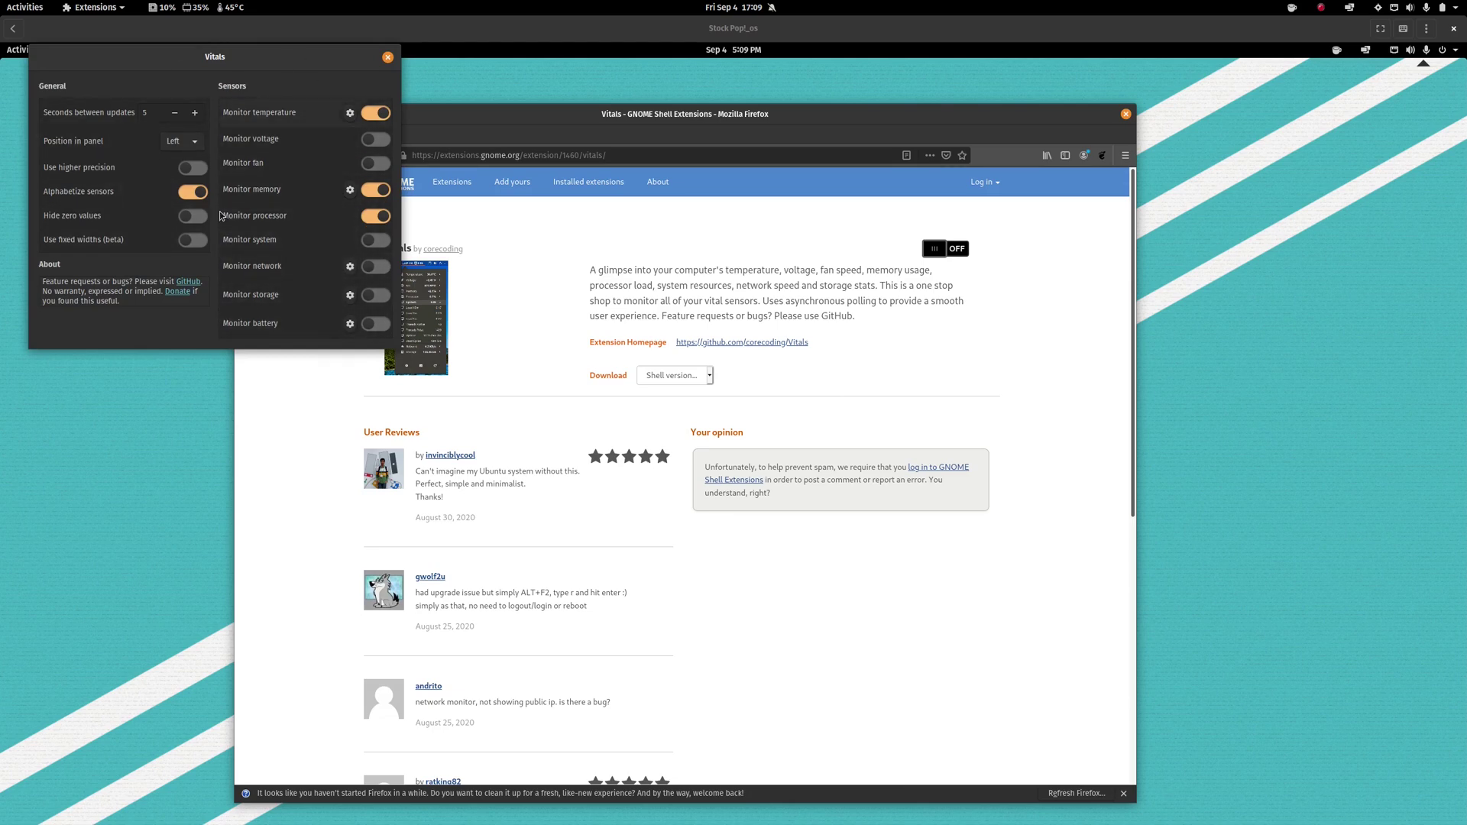
{"action": "left_click", "coordinate": [388, 57]}
{"action": "left_click", "coordinate": [205, 8]}
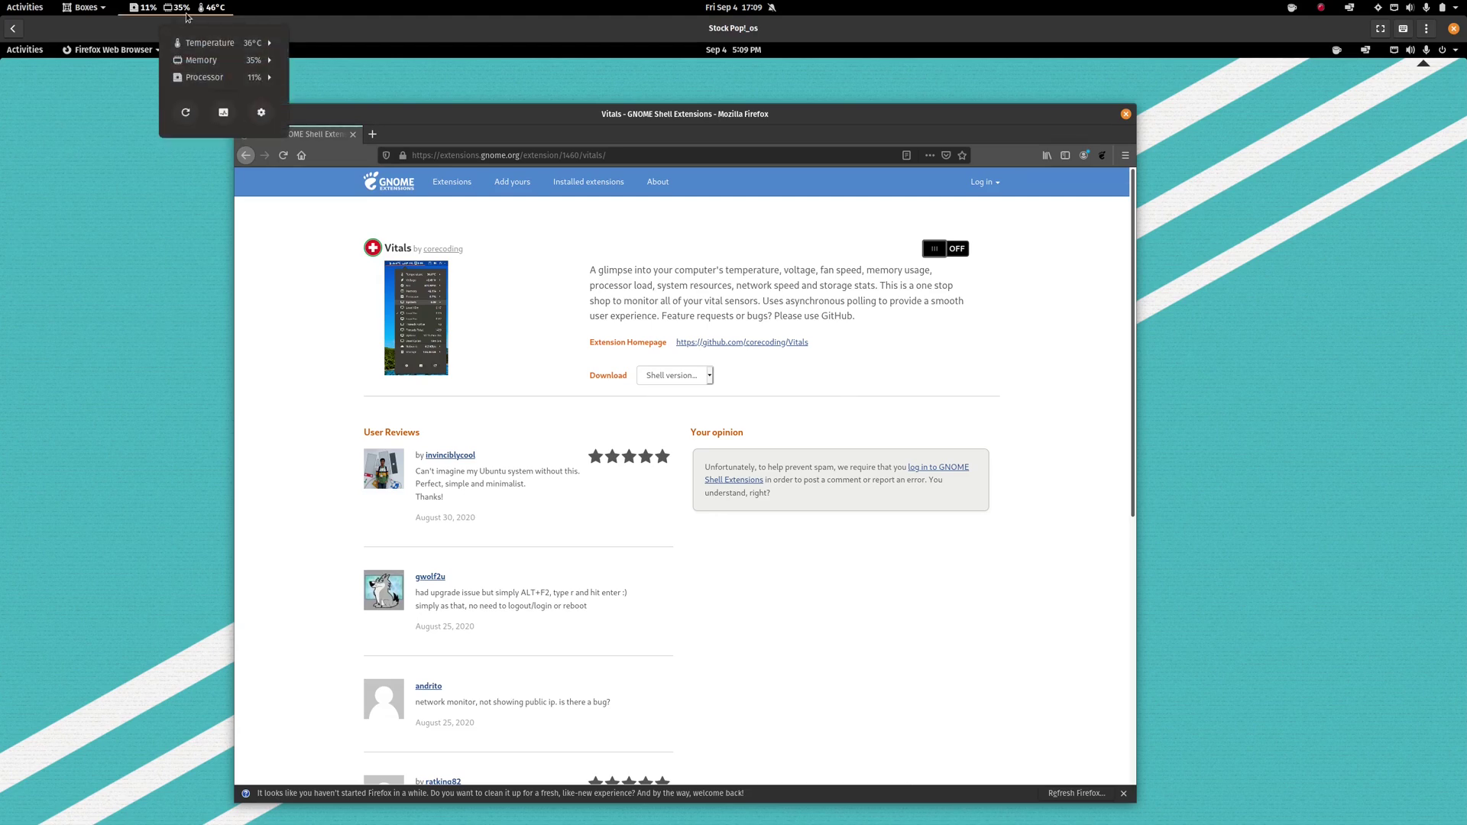
{"action": "left_click", "coordinate": [190, 14]}
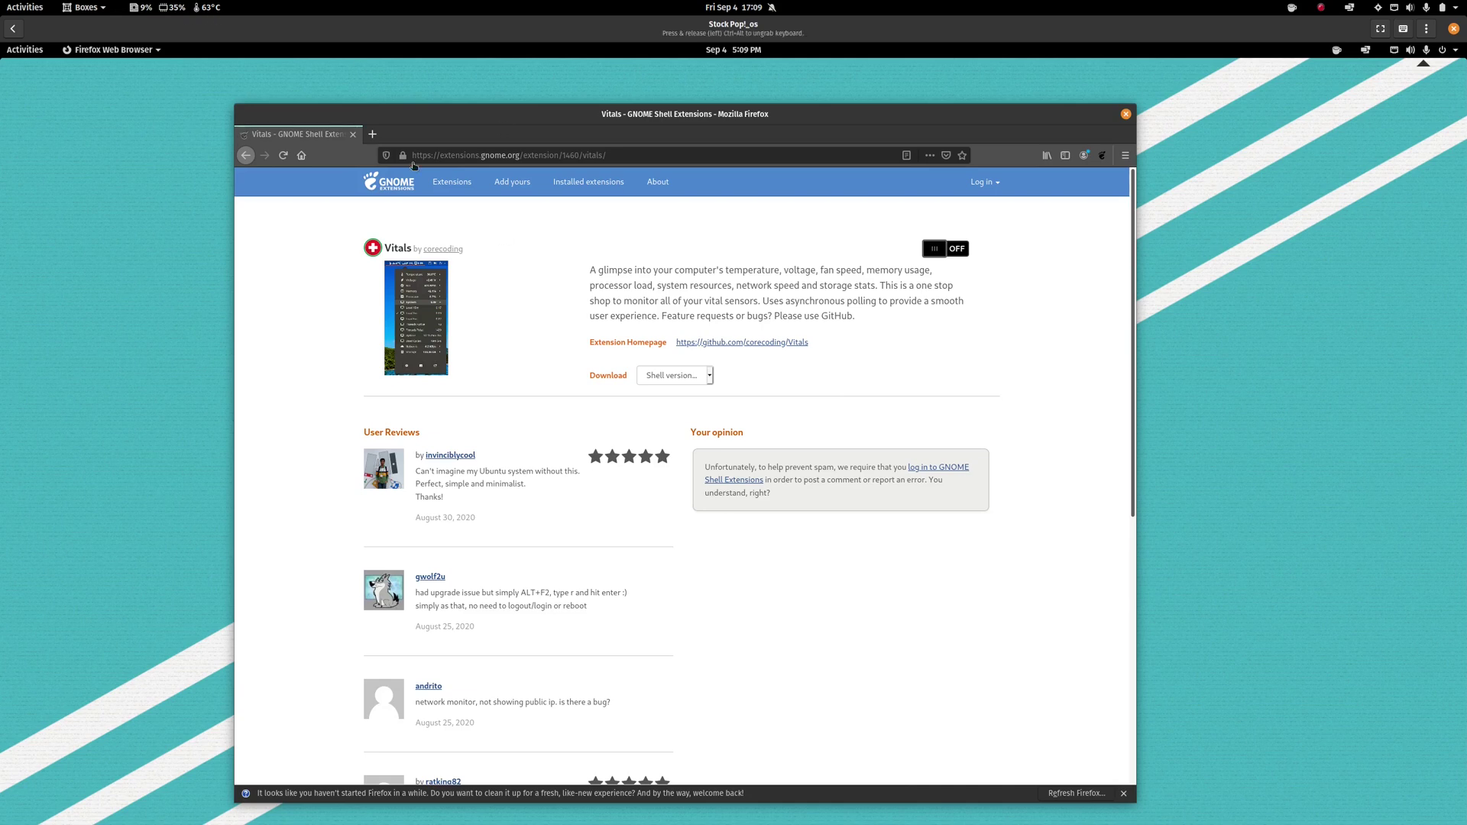
{"action": "left_click", "coordinate": [217, 11]}
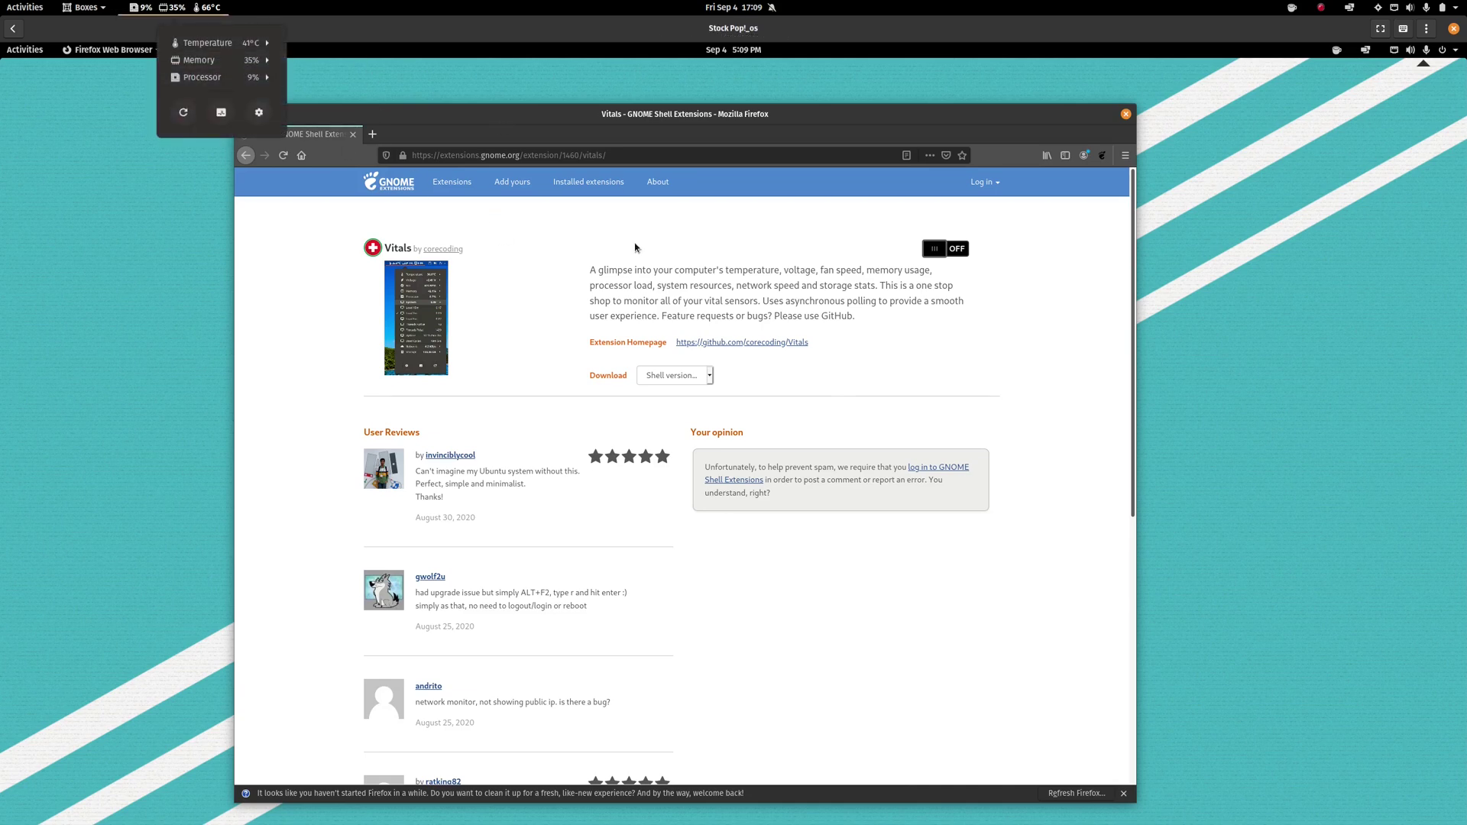
{"action": "left_click", "coordinate": [635, 247]}
Switch Vitals on to install it and open its preferences from the readings menu.
{"action": "left_click", "coordinate": [936, 250]}
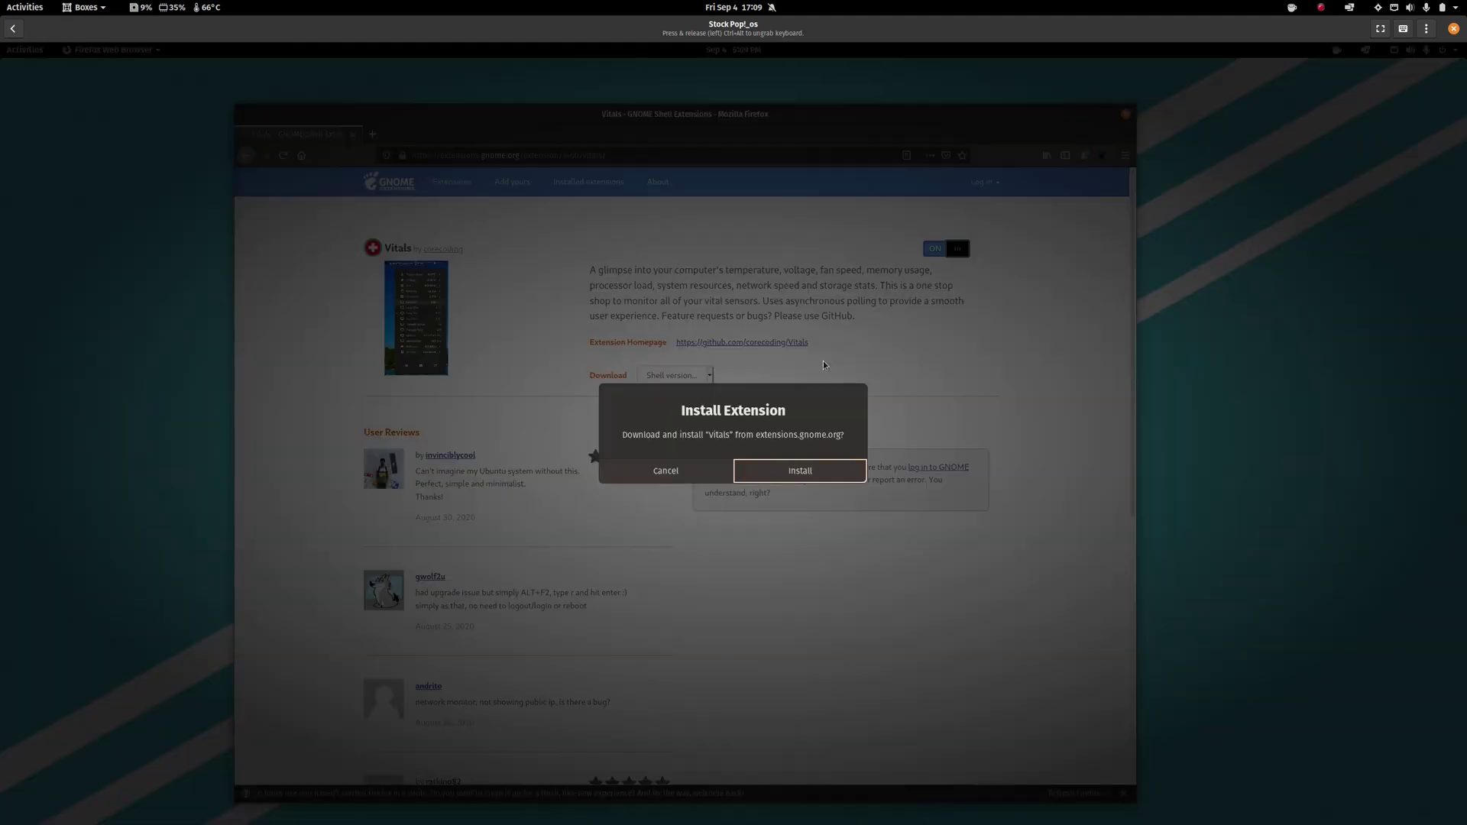
{"action": "left_click", "coordinate": [815, 461]}
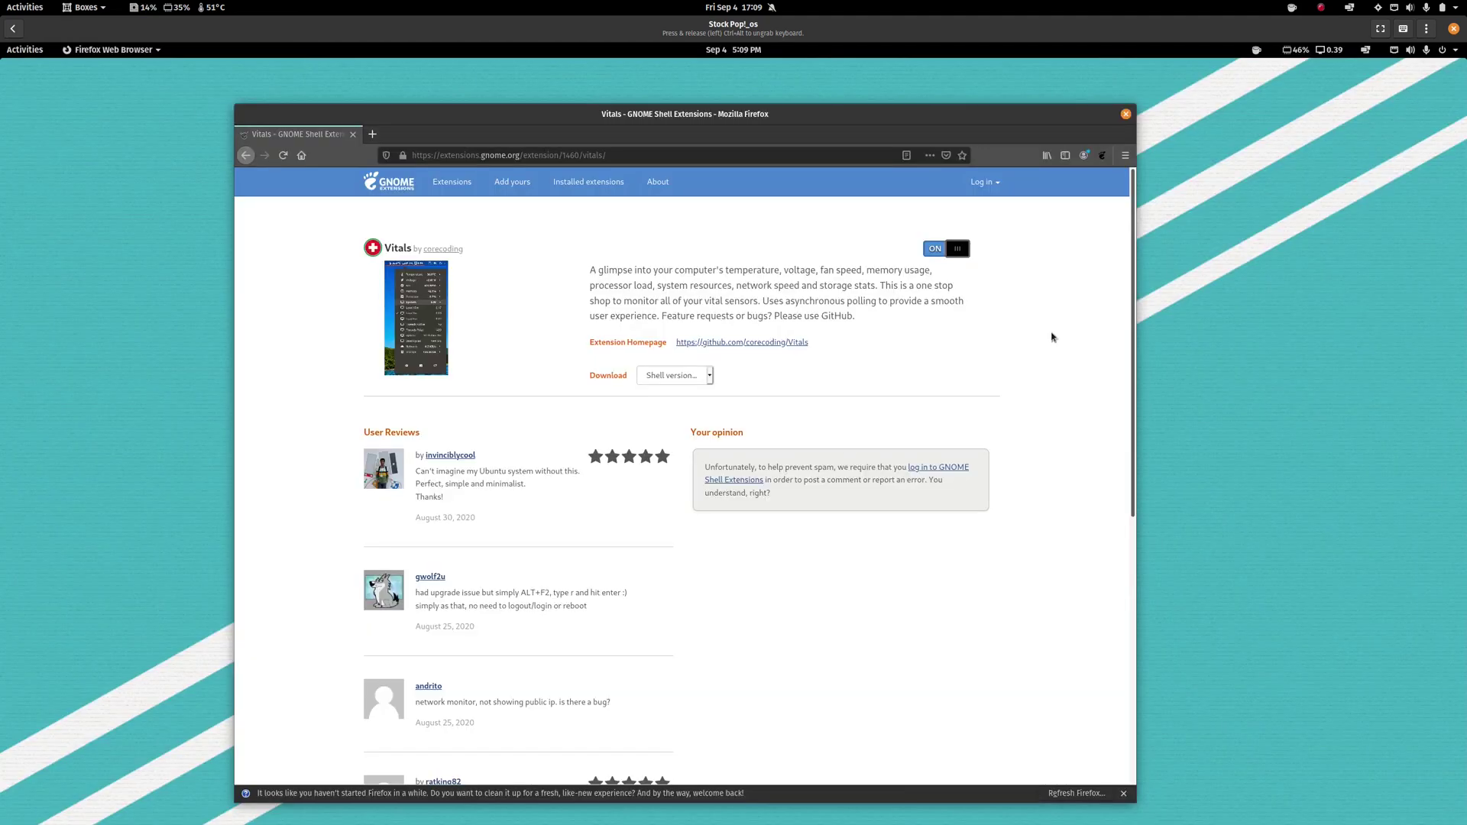
{"action": "left_click", "coordinate": [1307, 52]}
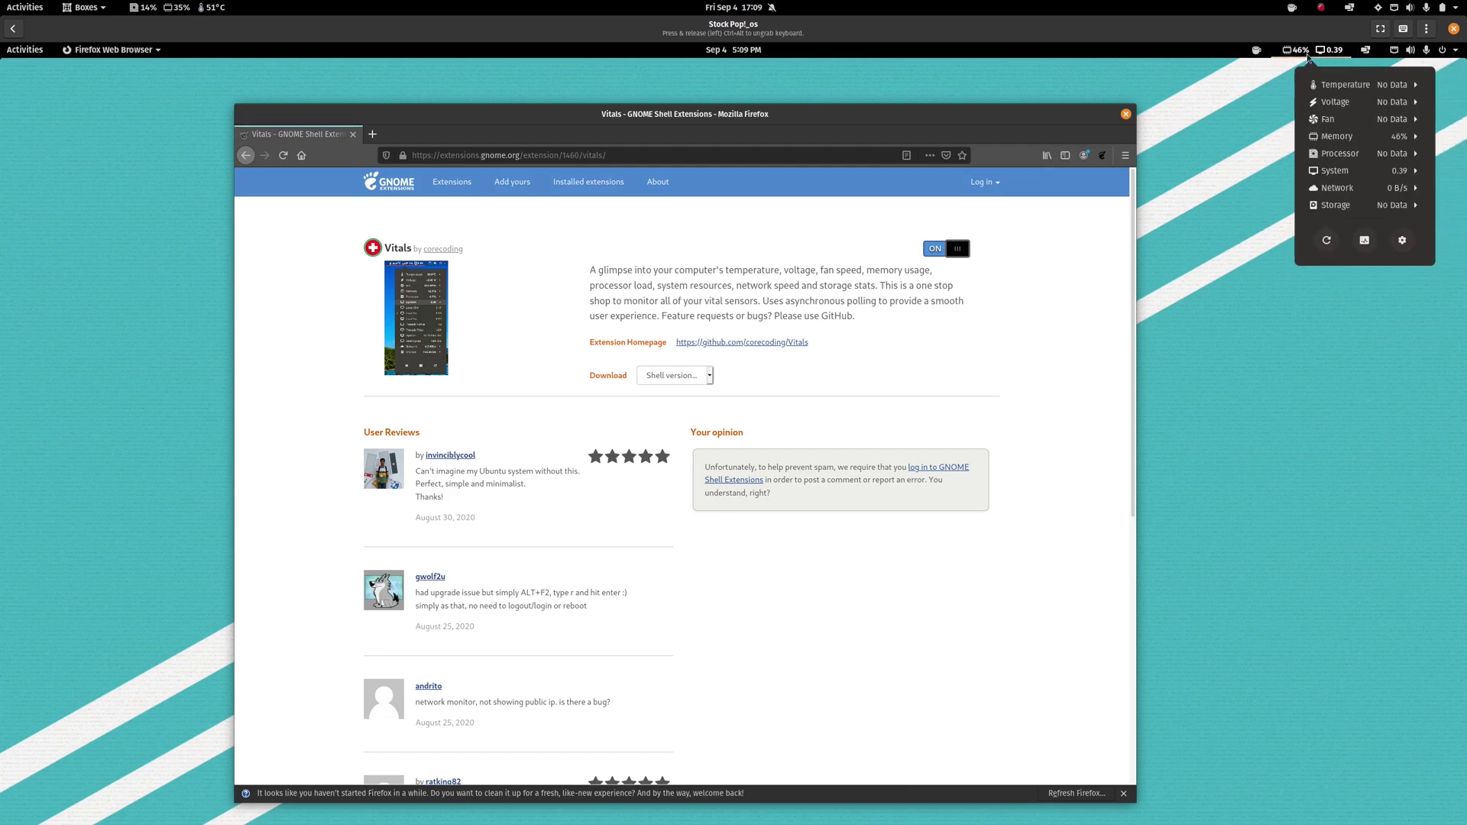
{"action": "left_click", "coordinate": [1408, 246]}
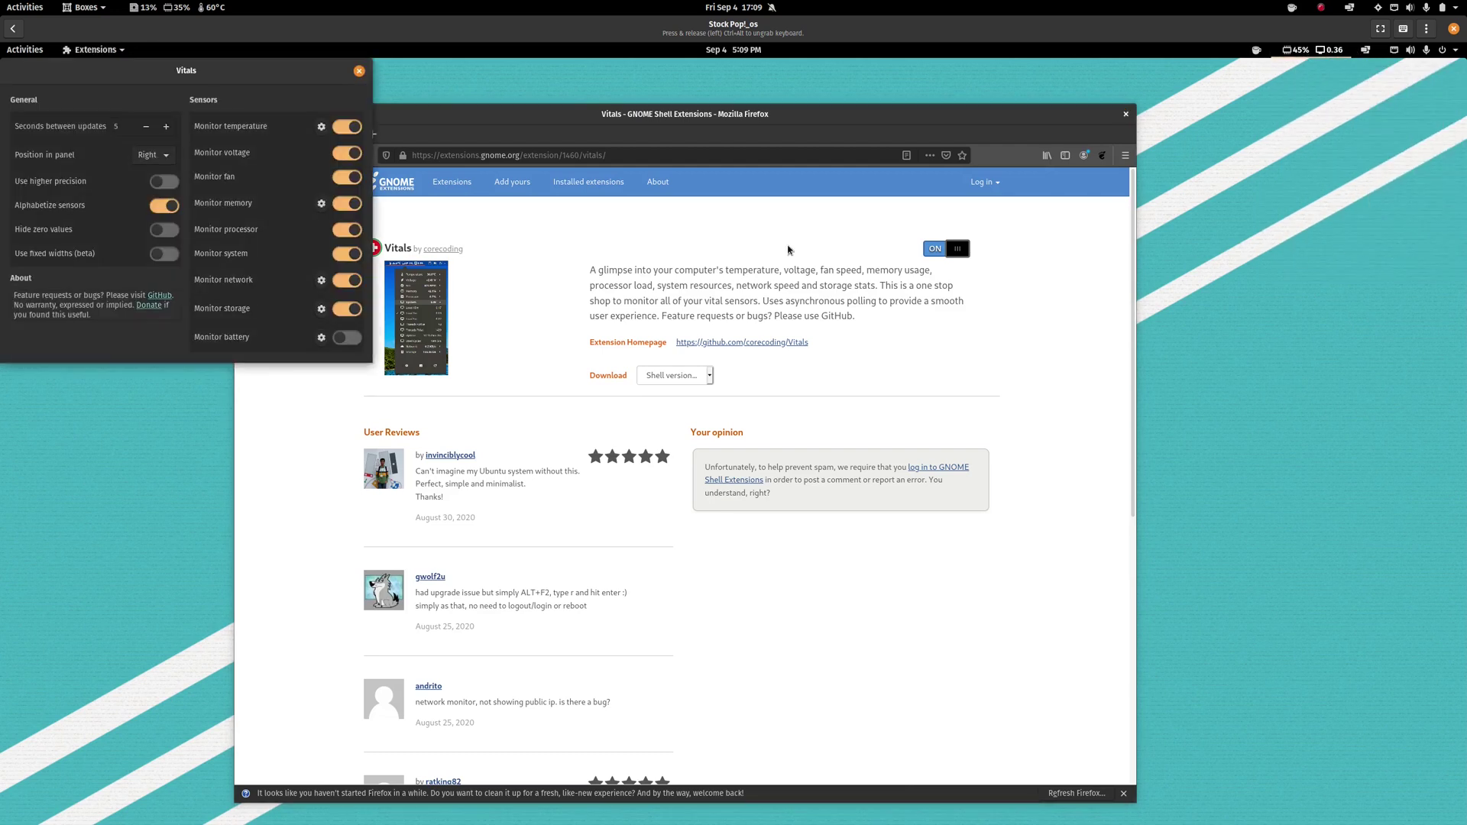
Try Position in panel as Center and Right, settle on Left, and close preferences.
{"action": "left_click", "coordinate": [153, 159]}
{"action": "left_click", "coordinate": [159, 128]}
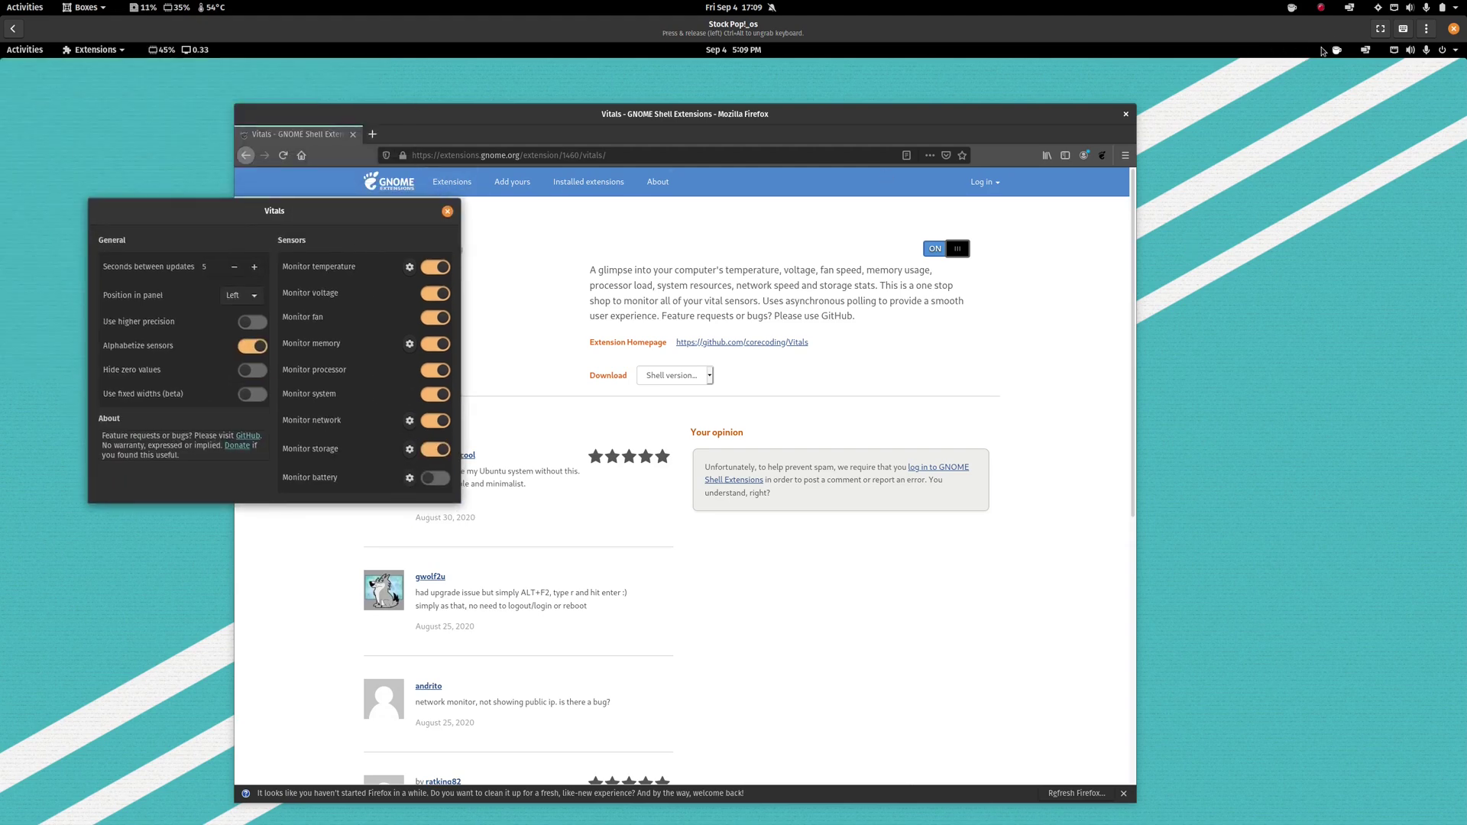
{"action": "left_click", "coordinate": [1380, 28]}
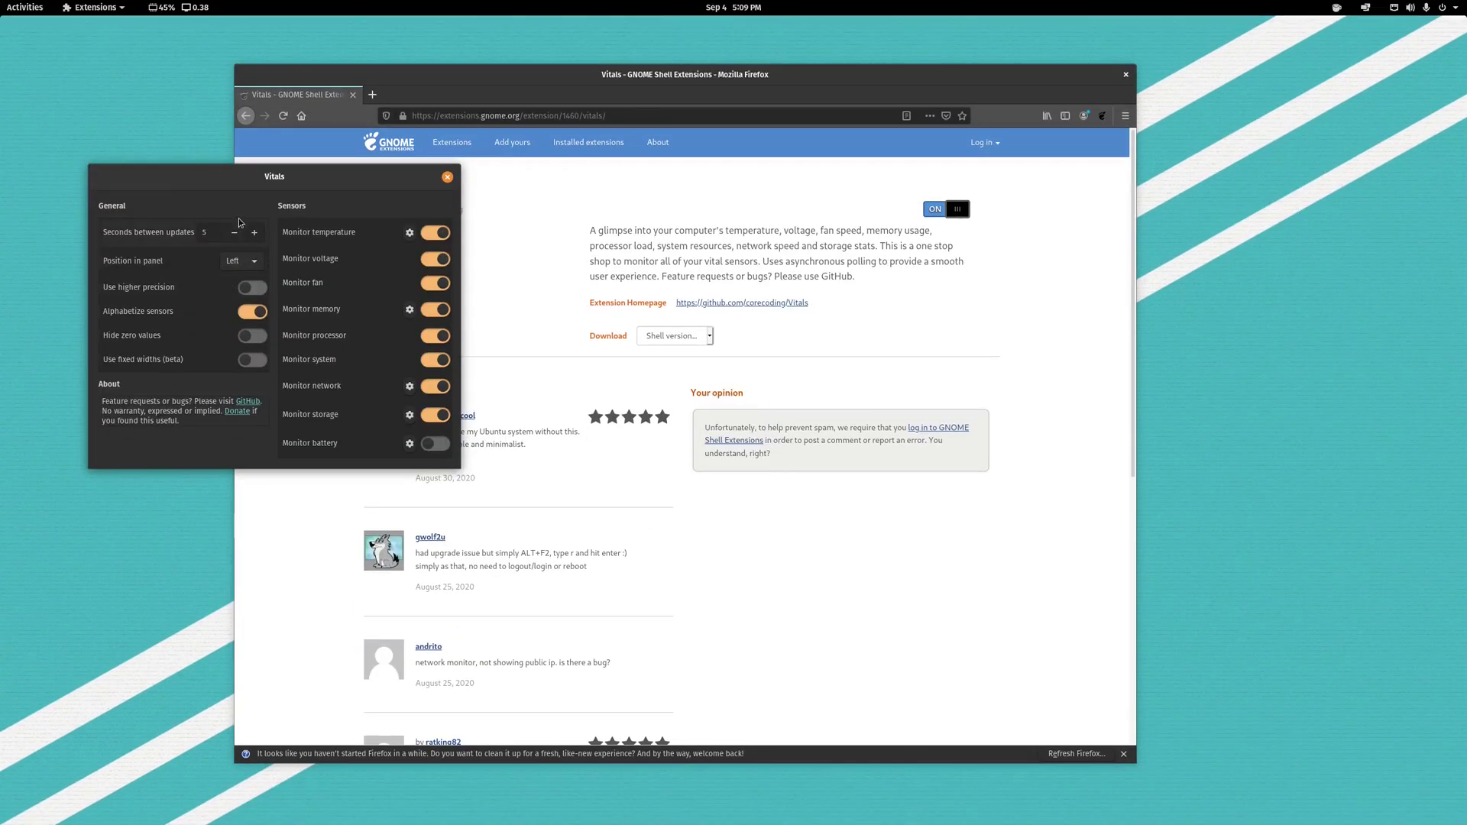
{"action": "left_click", "coordinate": [241, 261]}
{"action": "left_click", "coordinate": [242, 280]}
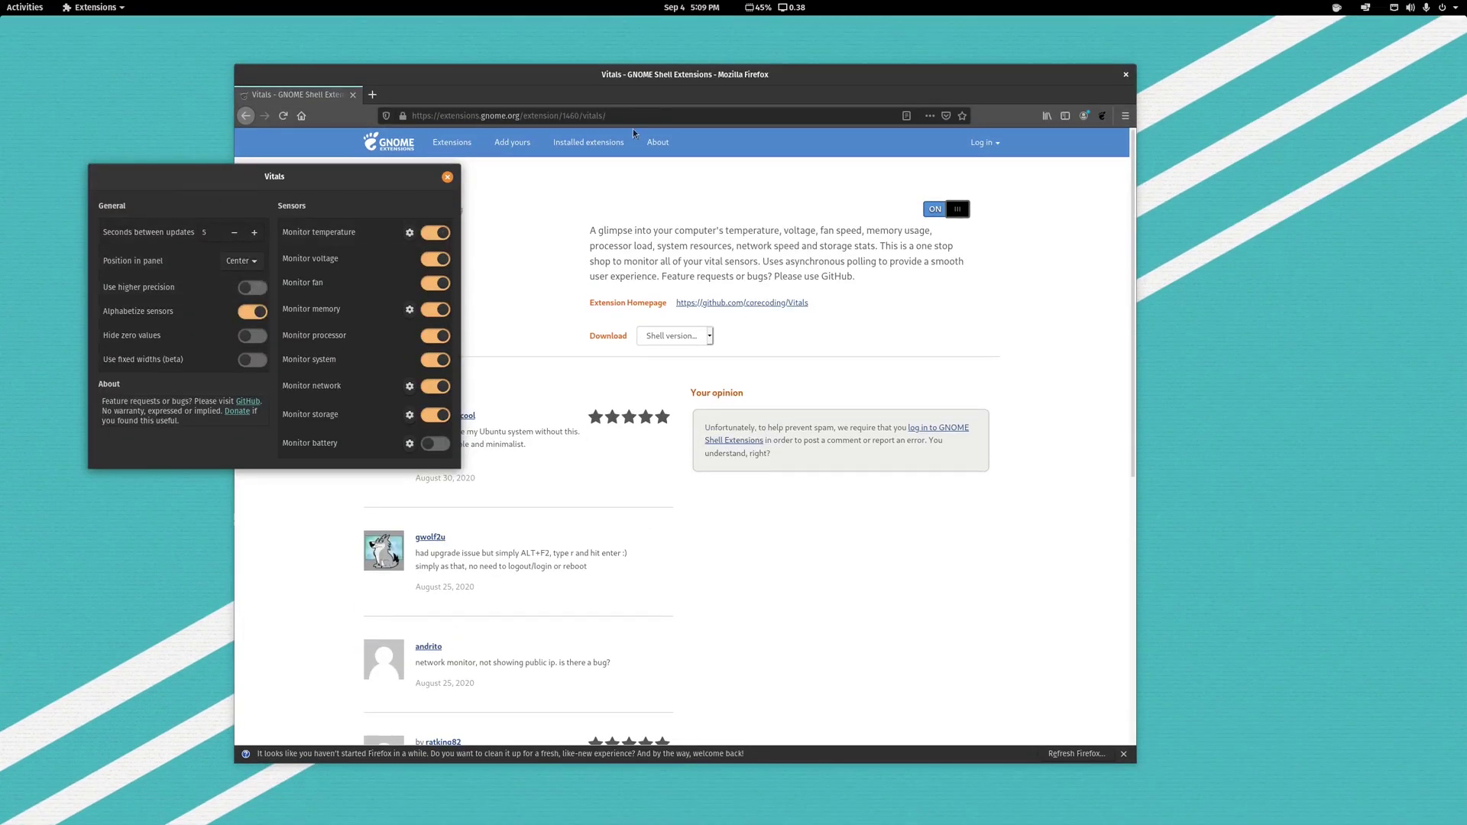
{"action": "left_click", "coordinate": [241, 268]}
{"action": "left_click", "coordinate": [243, 288]}
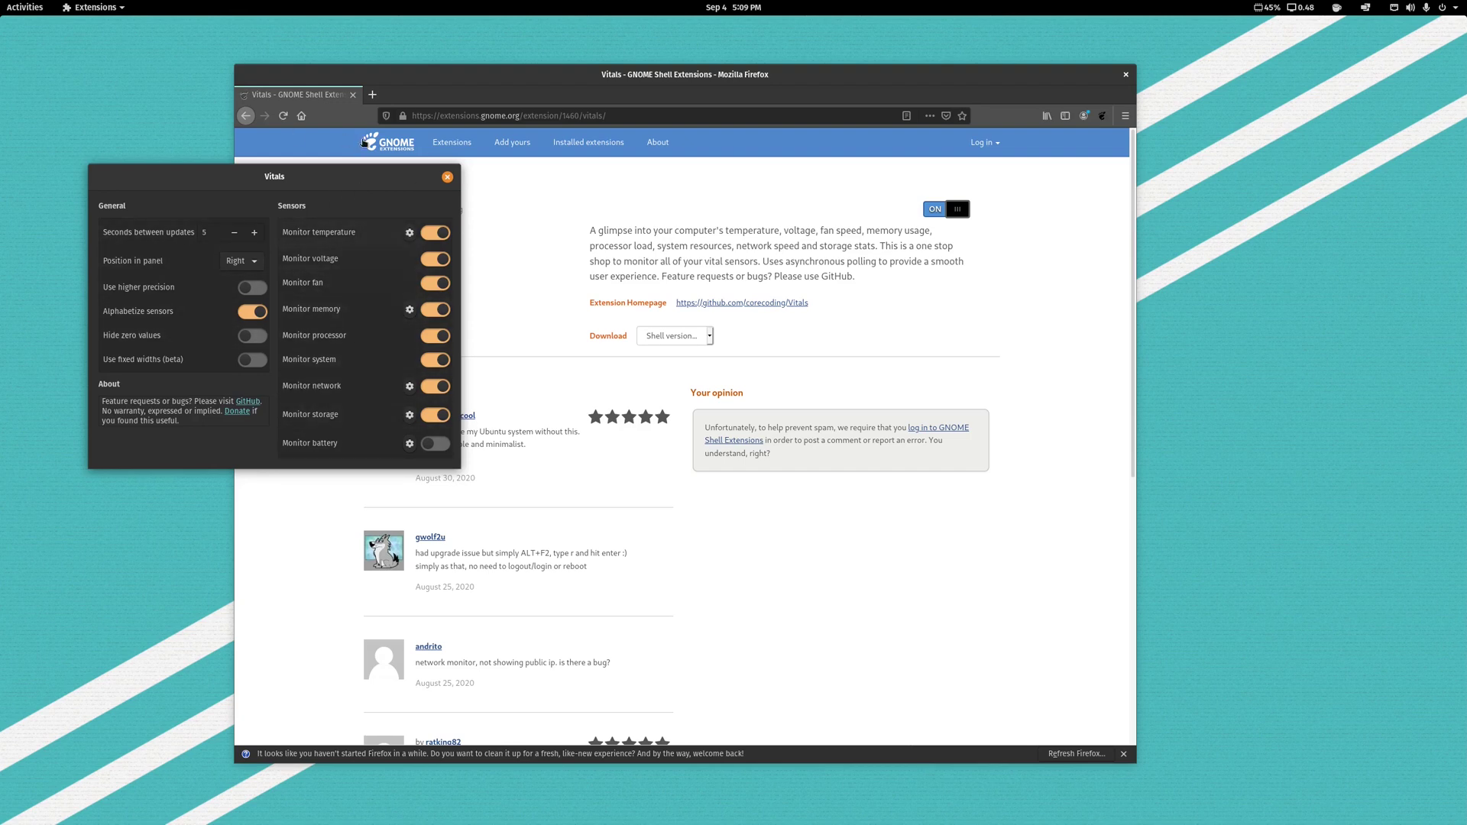
{"action": "left_click", "coordinate": [239, 263]}
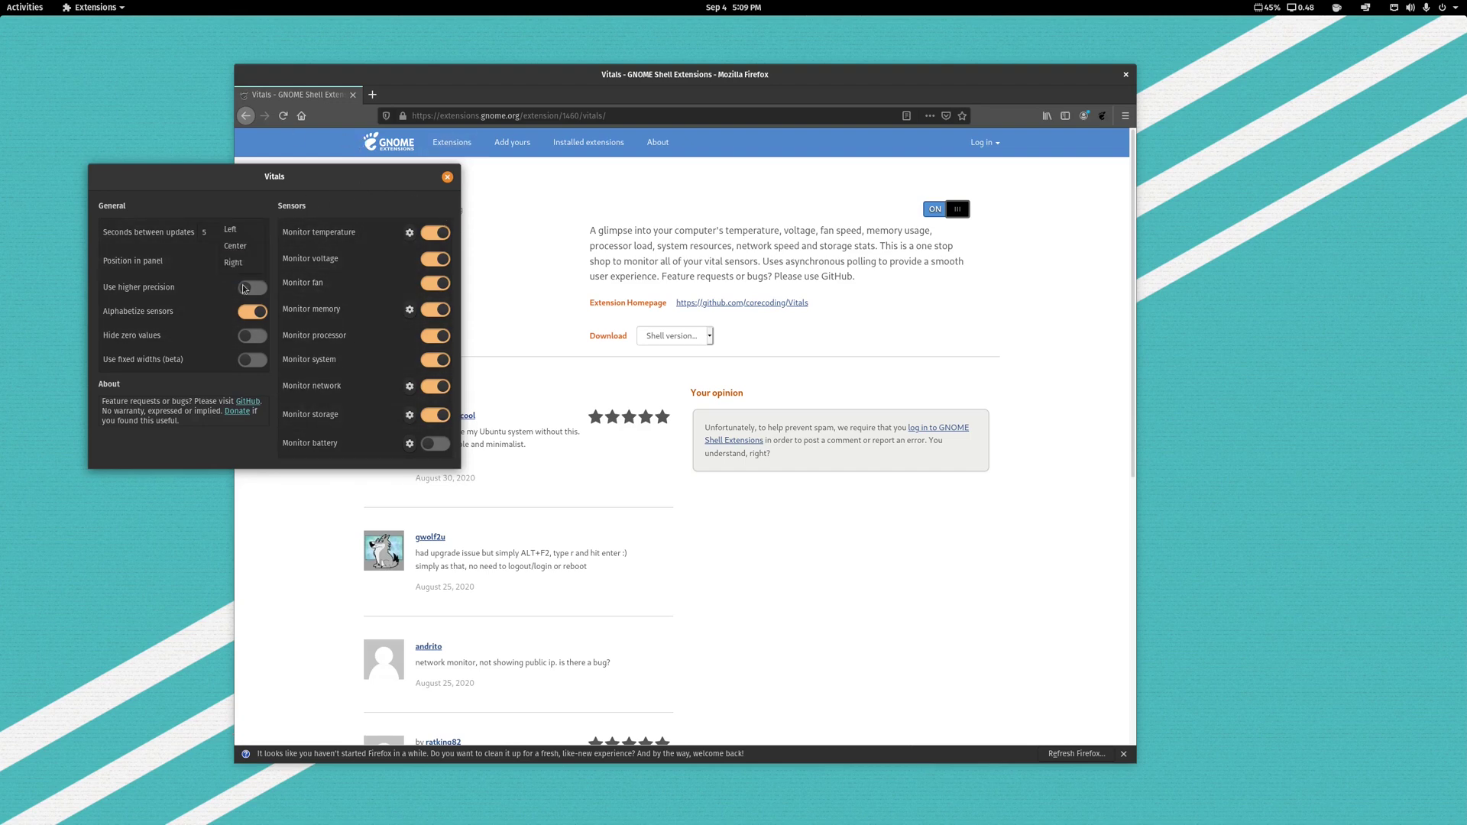
{"action": "left_click", "coordinate": [230, 230]}
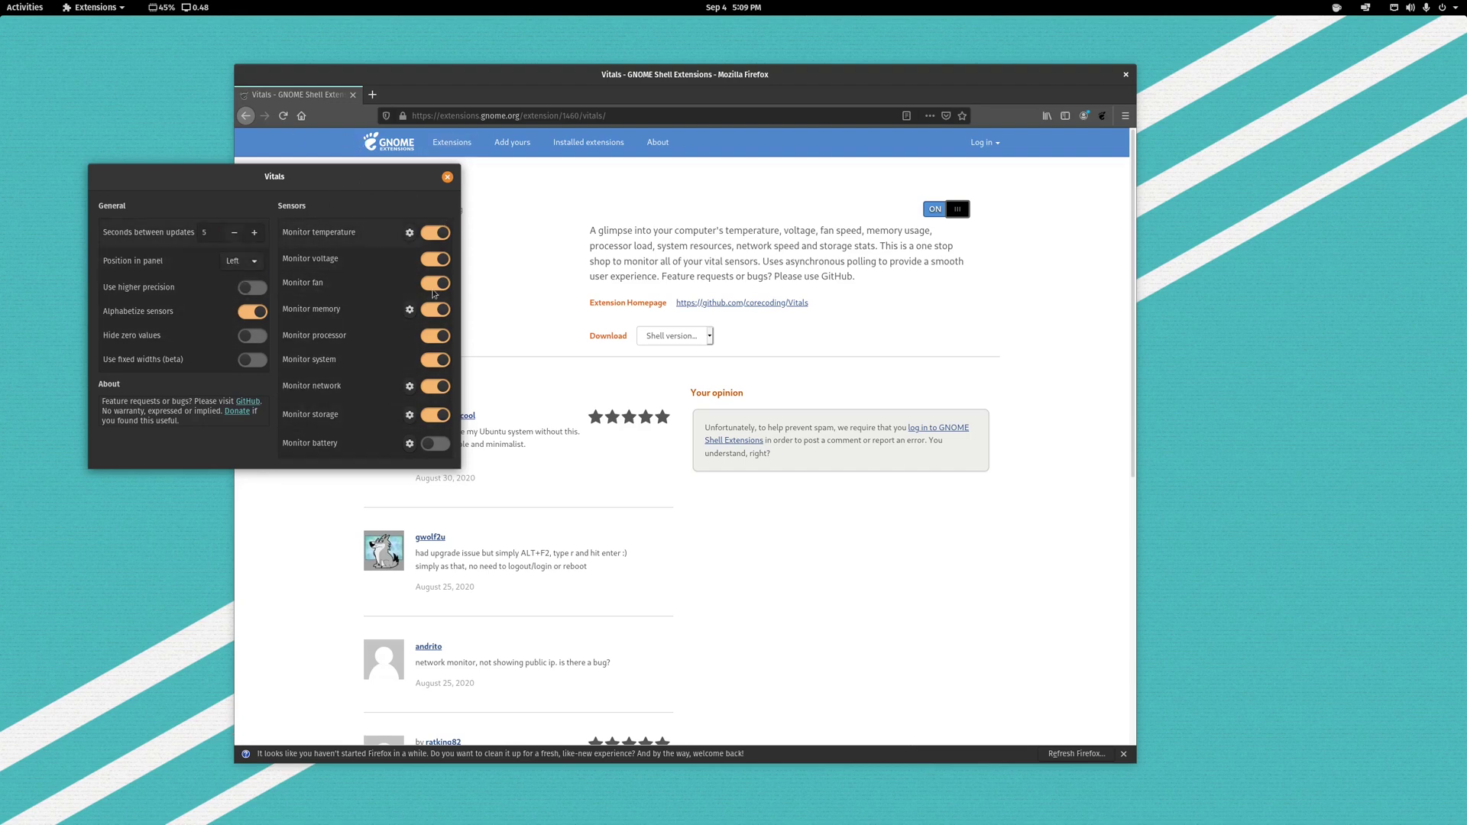
{"action": "left_click", "coordinate": [447, 177]}
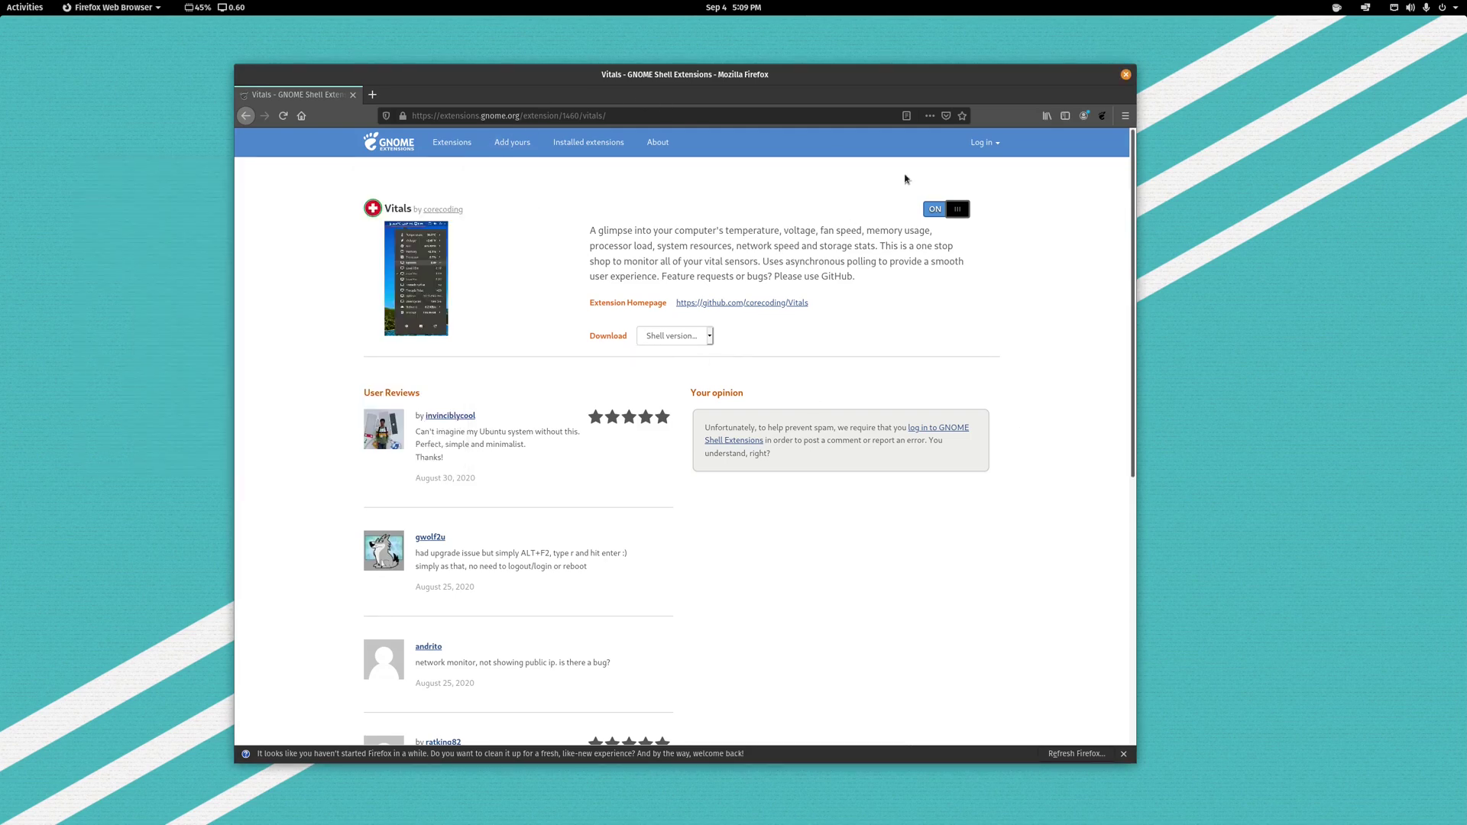
From the extensions home page, search for 'window is'.
{"action": "left_click", "coordinate": [364, 147]}
{"action": "left_click", "coordinate": [520, 212]}
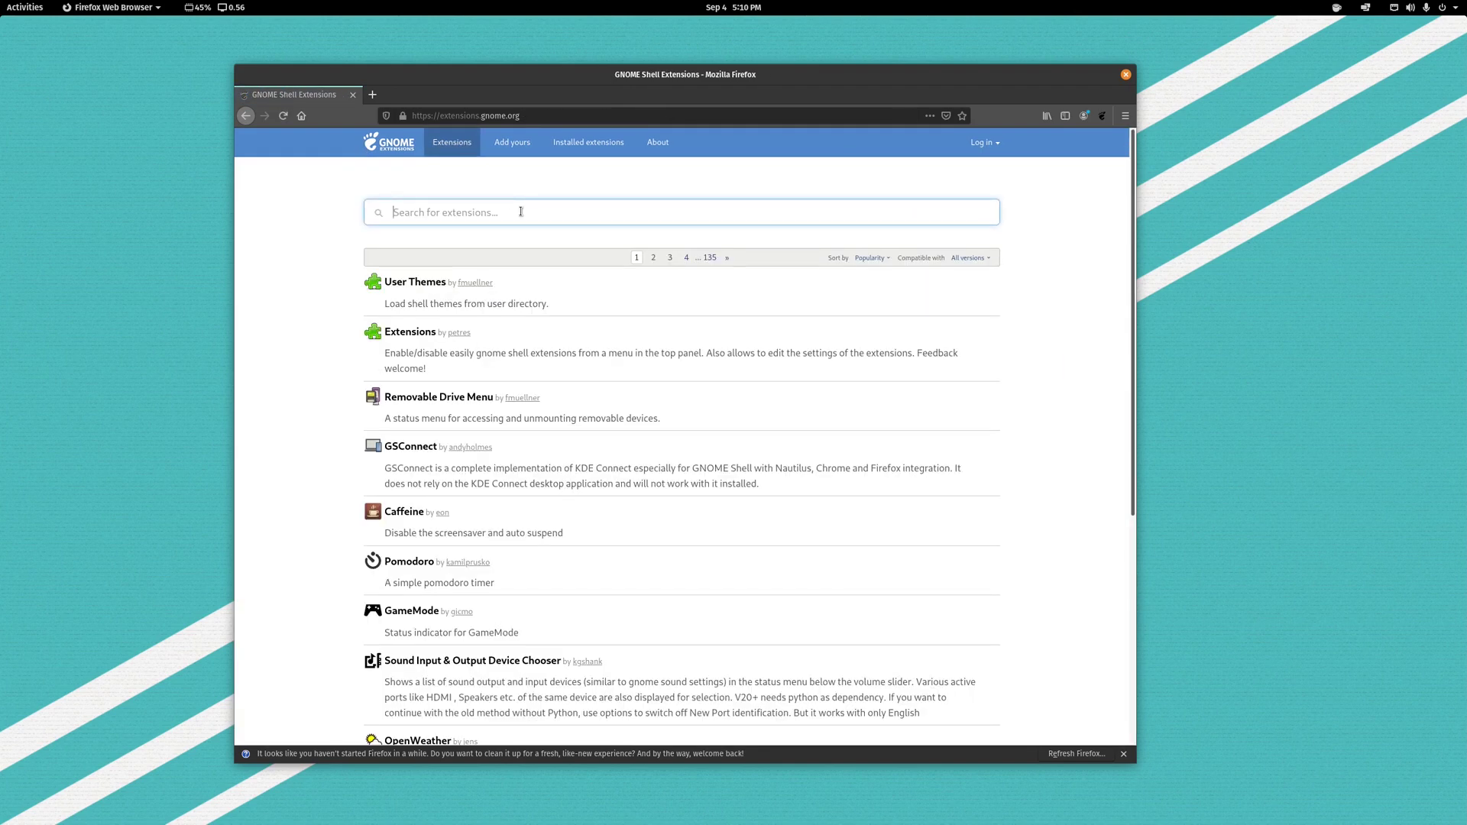
{"action": "type", "text": "windi"}
{"action": "key", "text": "BackSpace"}
{"action": "type", "text": "ow is"}
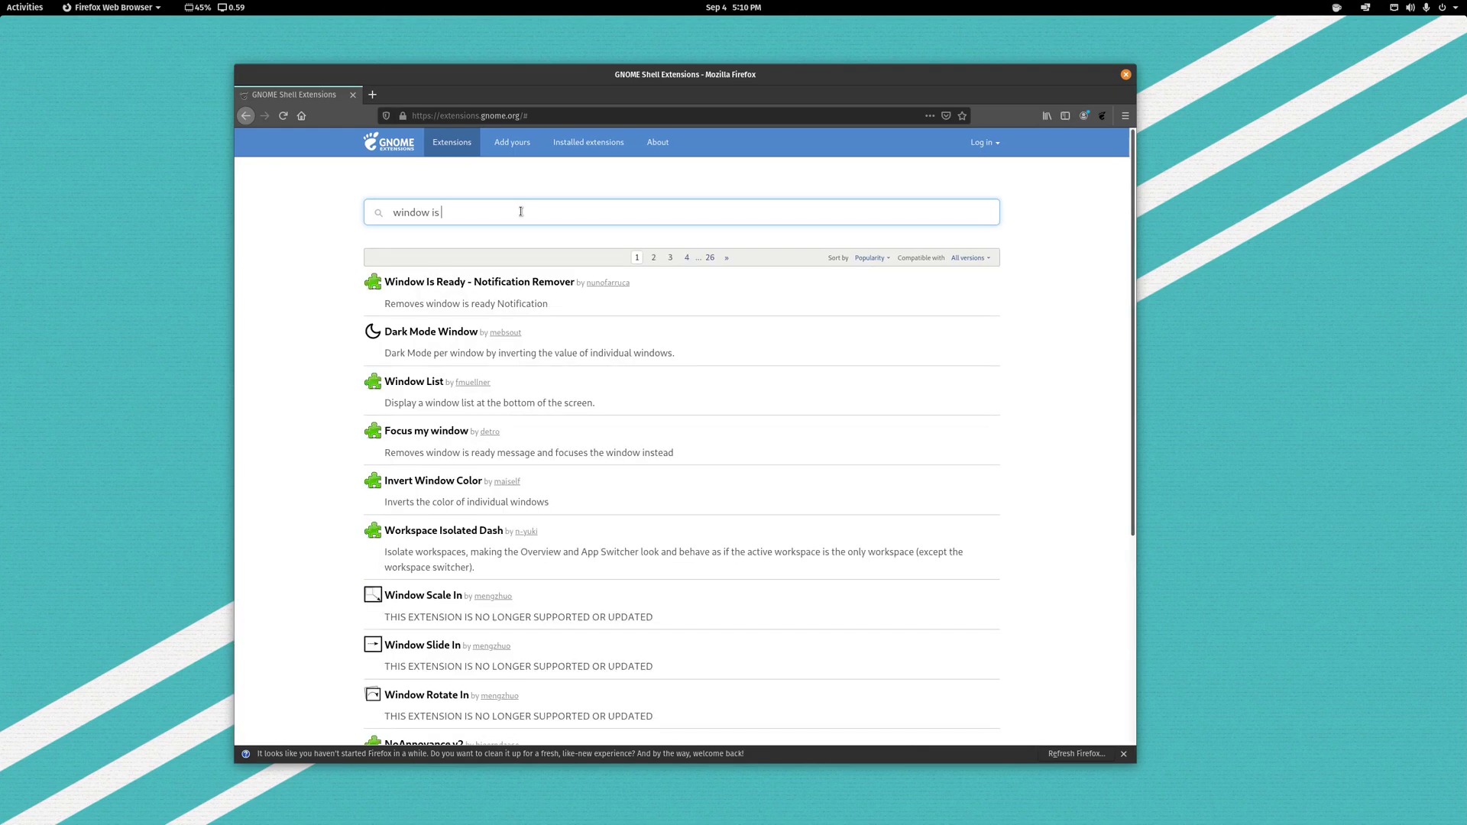
Open Window Is Ready - Notification Remover, switch it on and confirm the install.
{"action": "left_click", "coordinate": [481, 283]}
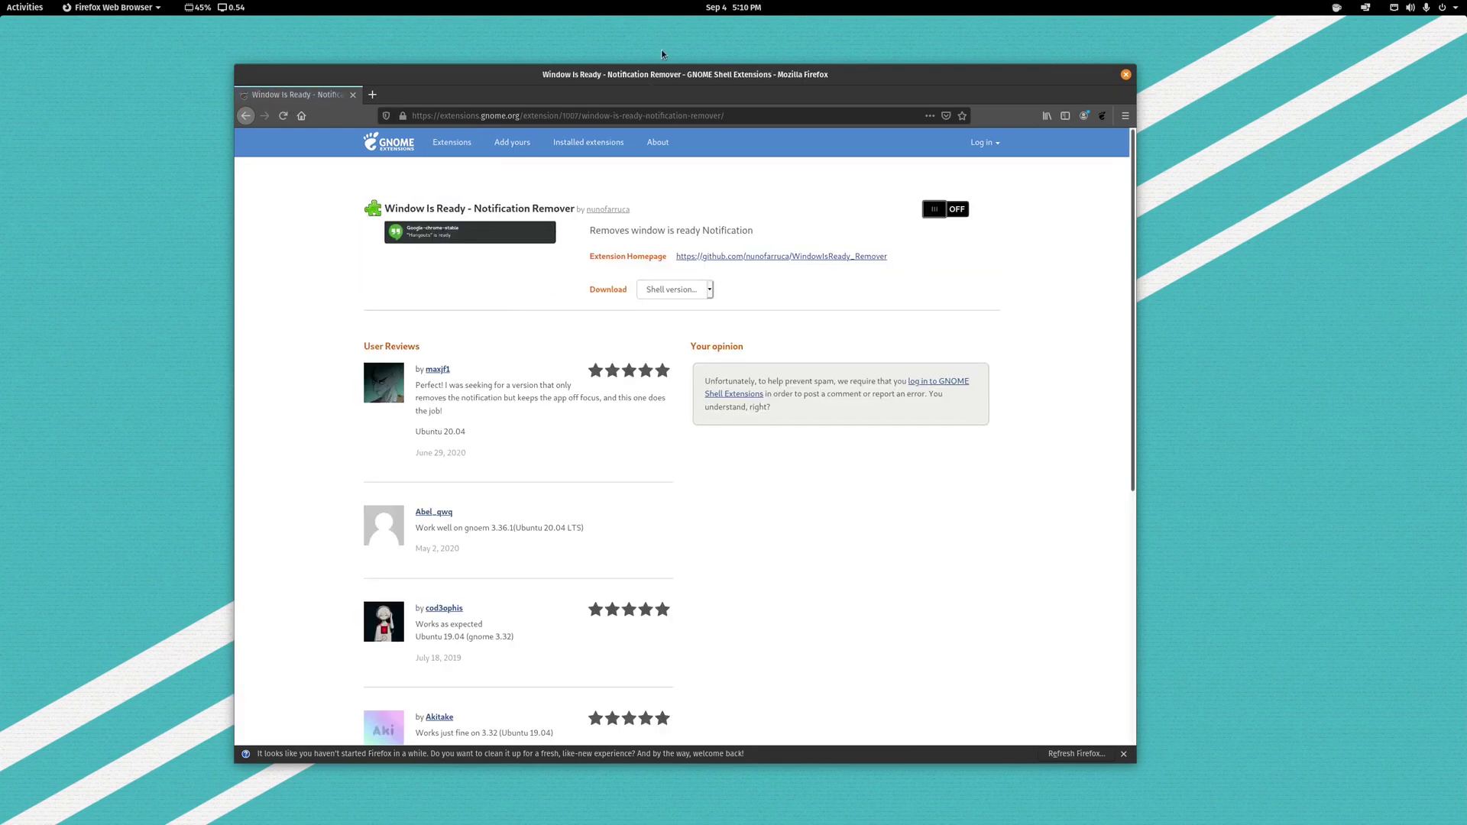
{"action": "left_click_drag", "start_coordinate": [646, 76], "coordinate": [601, 87]}
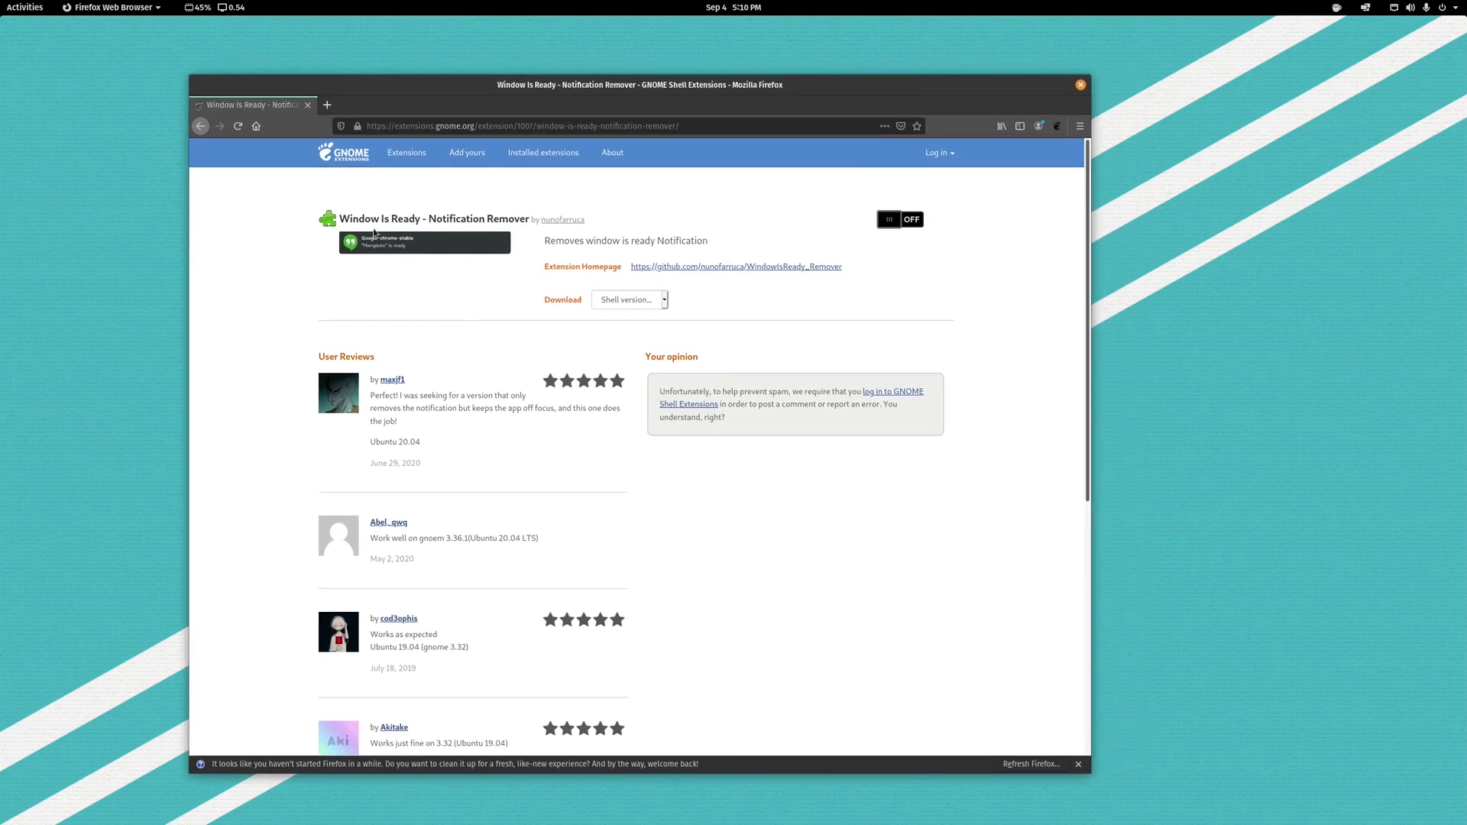
{"action": "left_click_drag", "start_coordinate": [882, 83], "coordinate": [860, 125]}
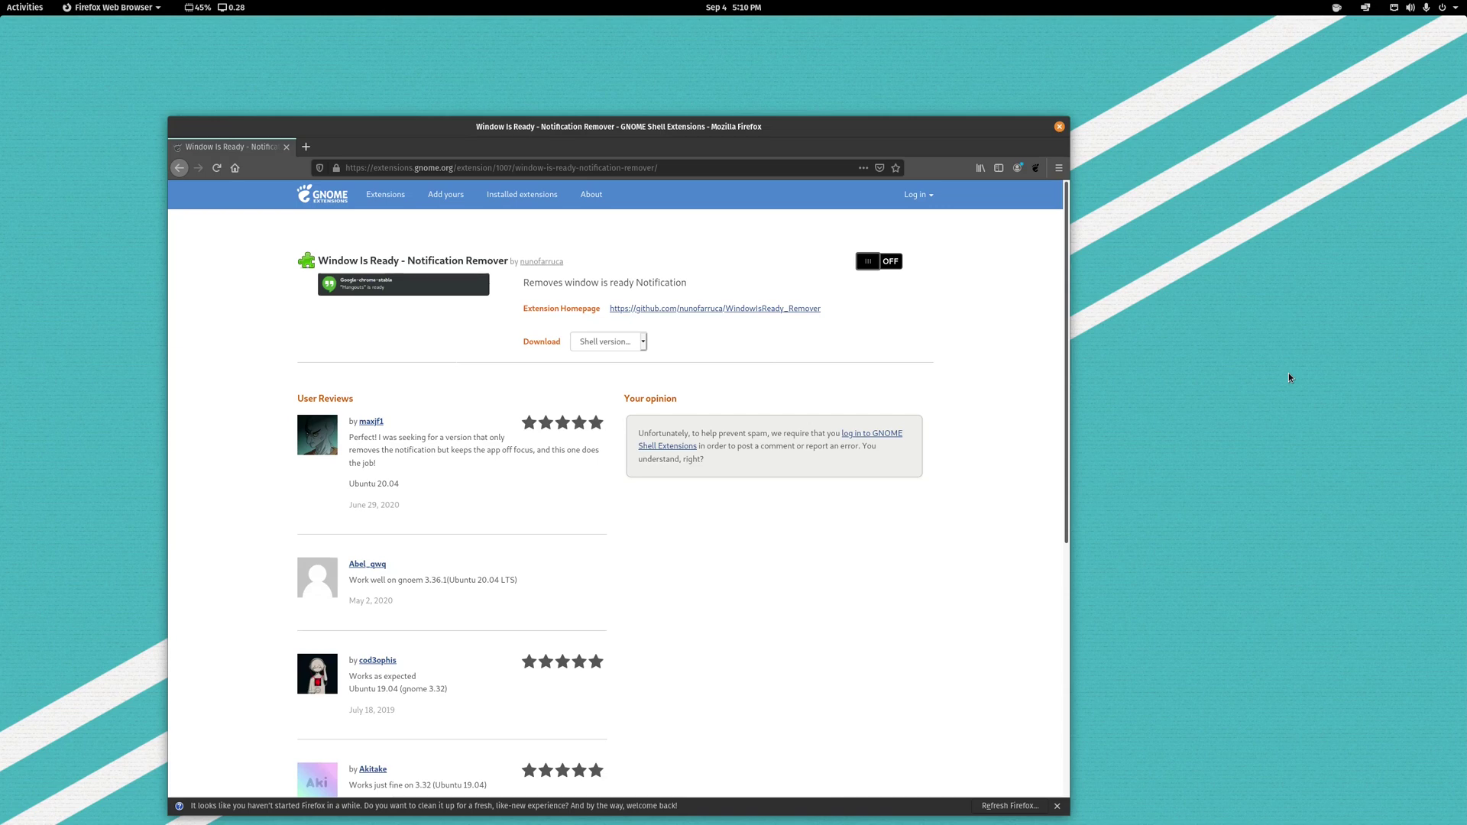
{"action": "left_click", "coordinate": [881, 261]}
{"action": "left_click", "coordinate": [845, 462]}
{"action": "left_click_drag", "start_coordinate": [418, 152], "coordinate": [442, 124]}
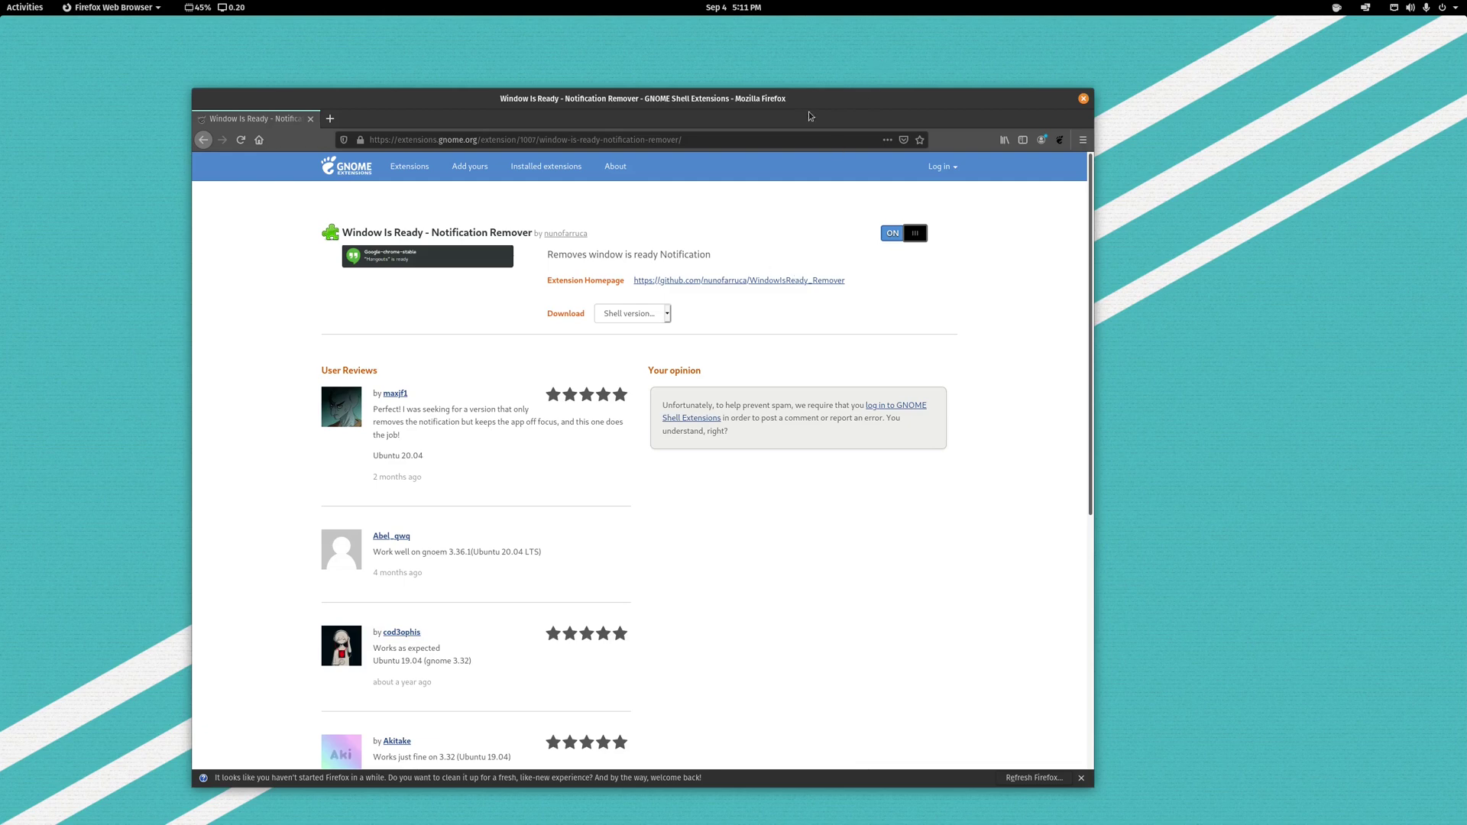
{"action": "left_click_drag", "start_coordinate": [855, 114], "coordinate": [914, 126]}
Search the extensions site for 'cpu power' and open the CPU Power Manager page.
{"action": "left_click", "coordinate": [408, 177]}
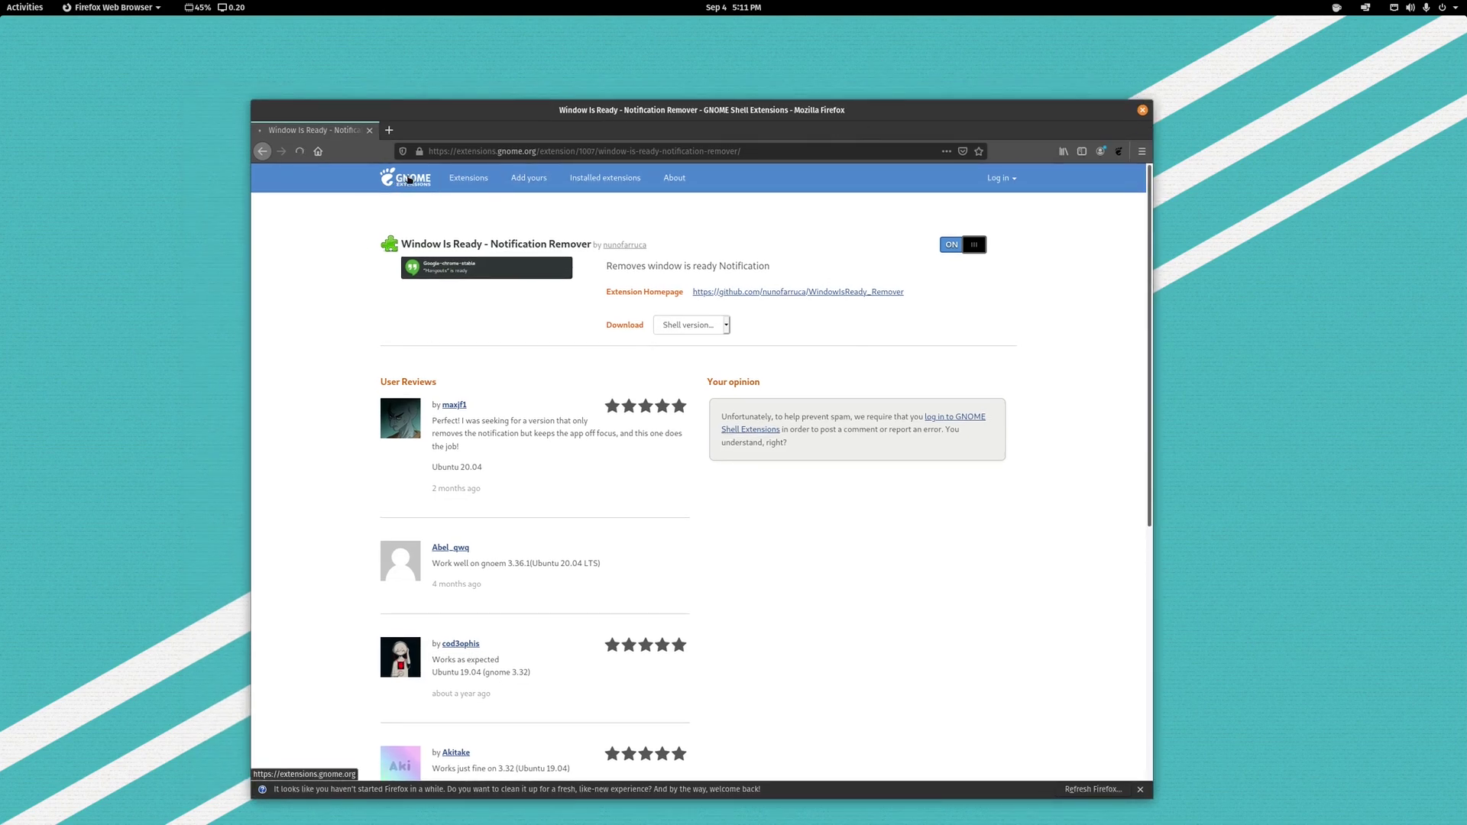
{"action": "left_click", "coordinate": [531, 252]}
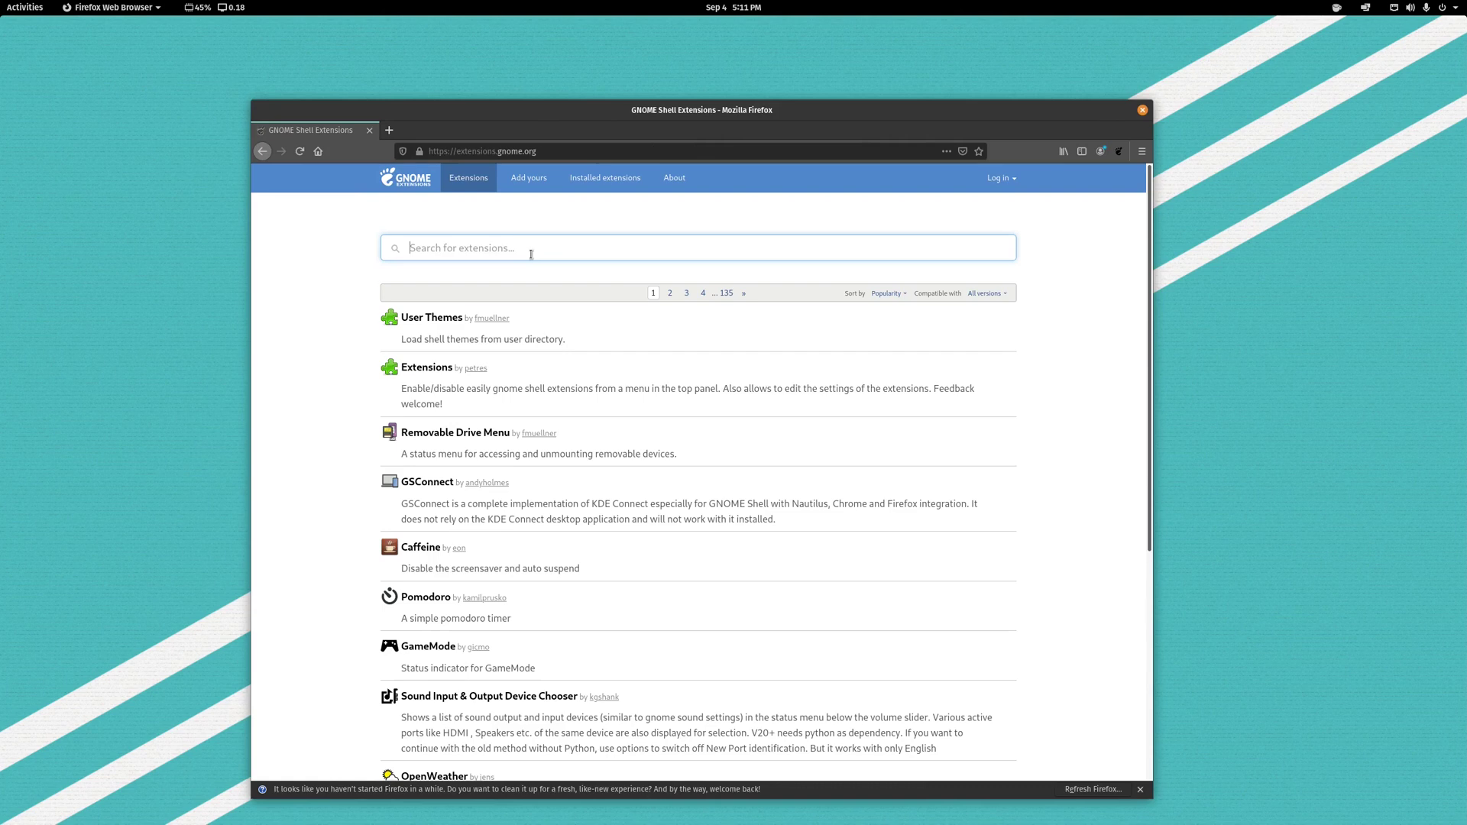
{"action": "type", "text": "cpu pow"}
{"action": "key", "text": "BackSpace"}
{"action": "key", "text": "BackSpace"}
{"action": "type", "text": "w"}
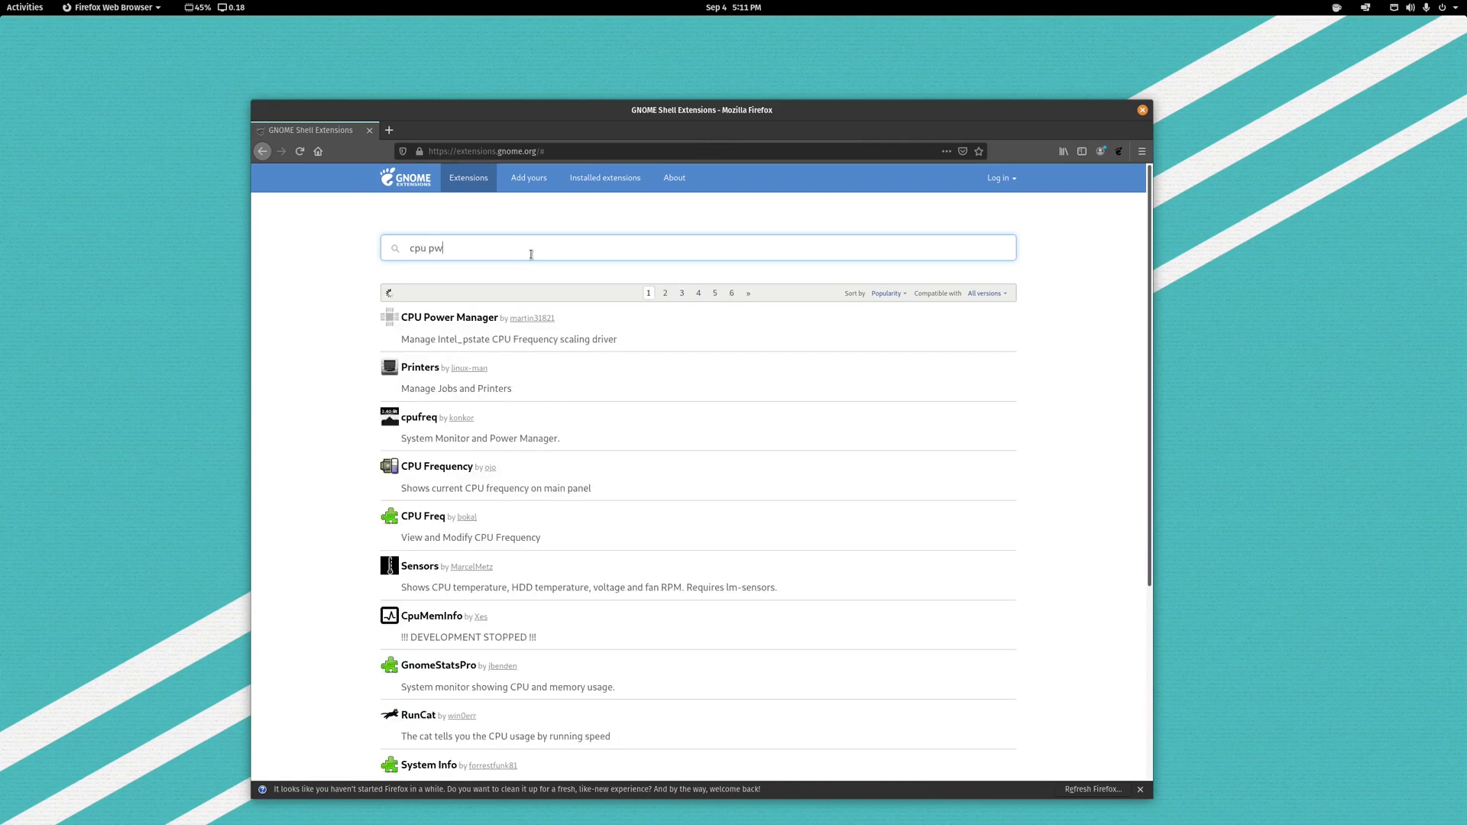
{"action": "key", "text": "BackSpace"}
{"action": "type", "text": "ower"}
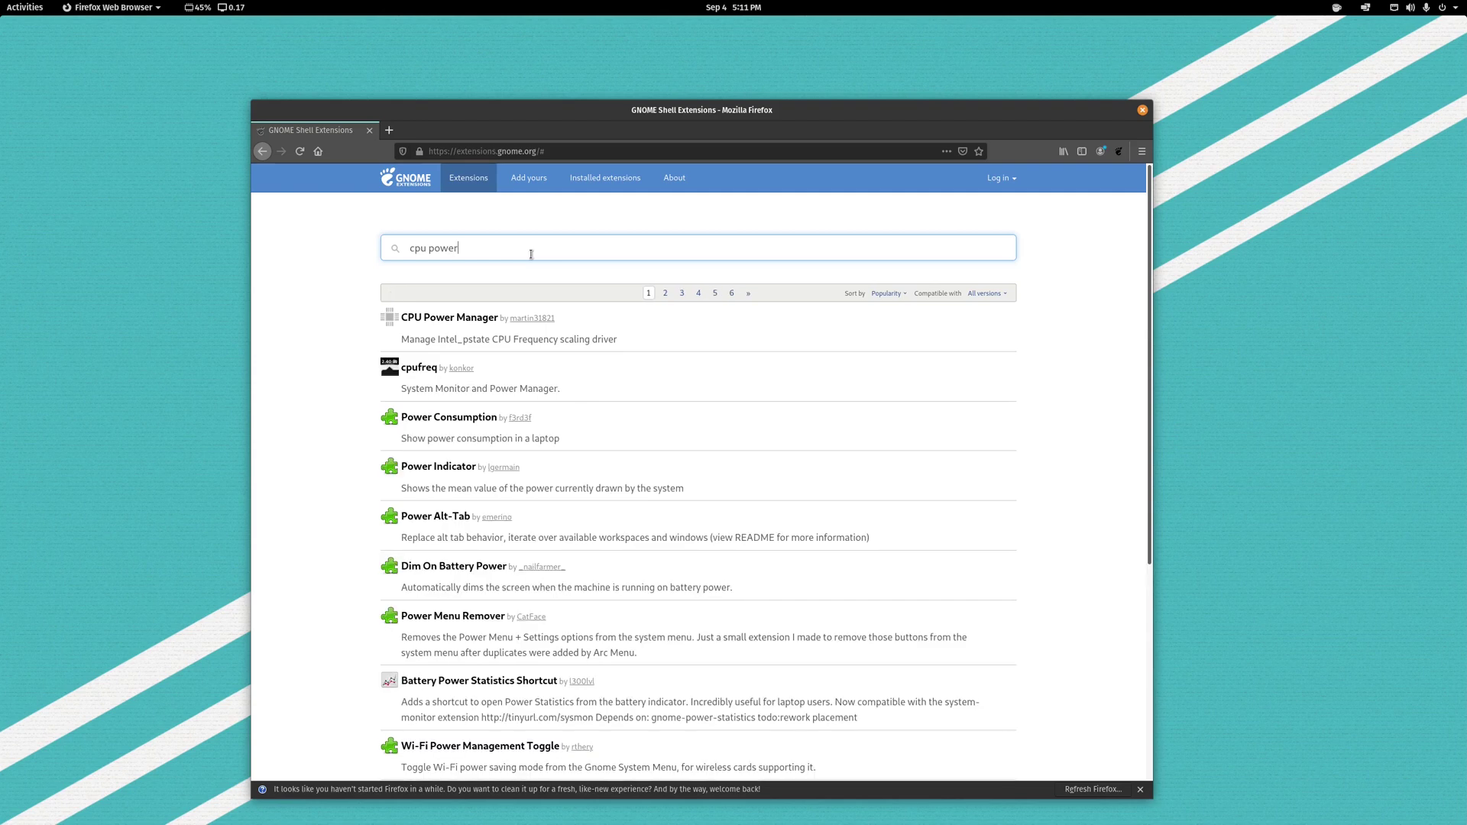
{"action": "left_click", "coordinate": [480, 321]}
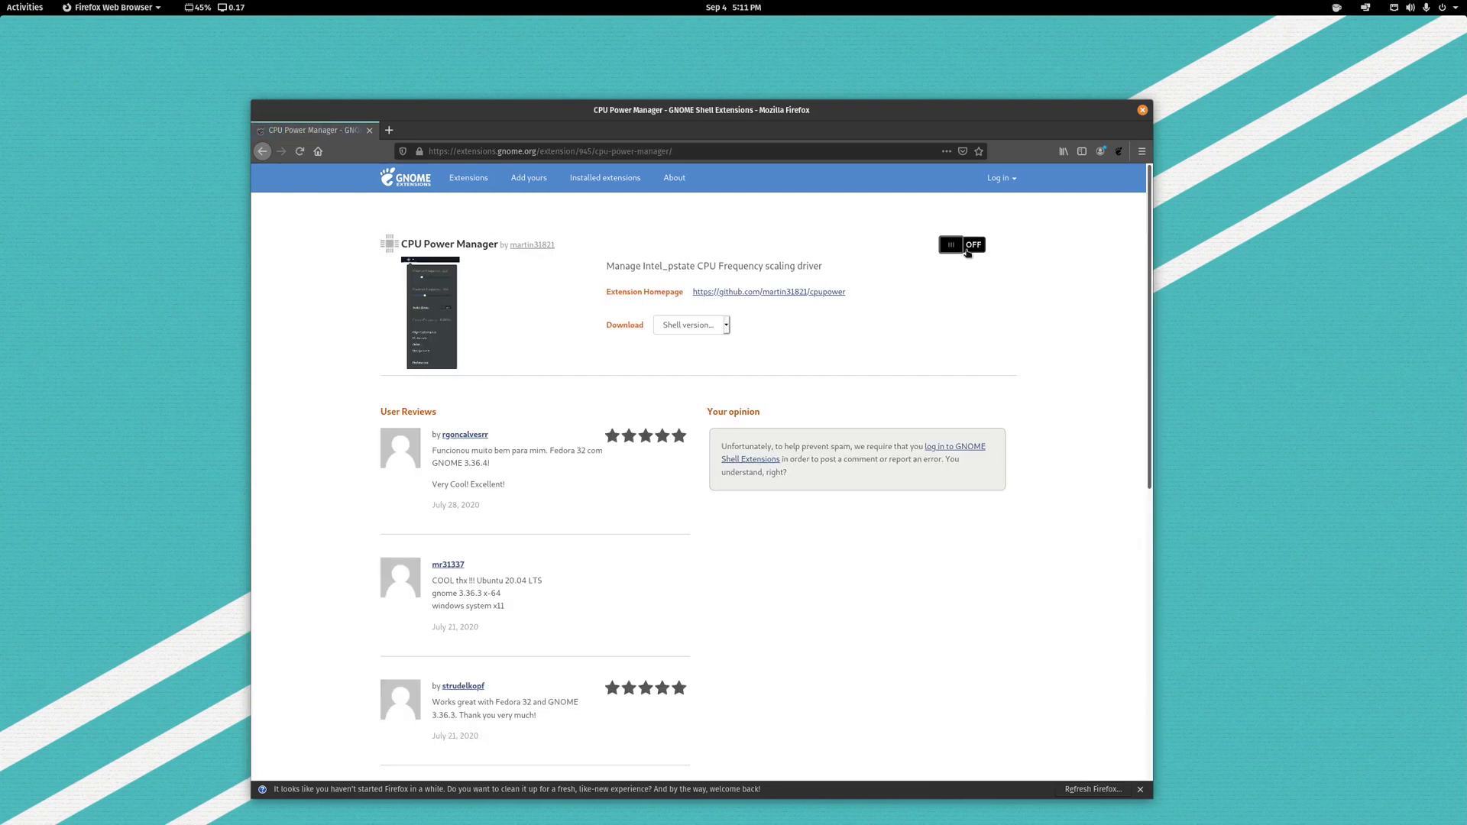
Install CPU Power Manager, check its new indicator menu, then switch the extension back off.
{"action": "left_click", "coordinate": [968, 253]}
{"action": "left_click", "coordinate": [860, 467]}
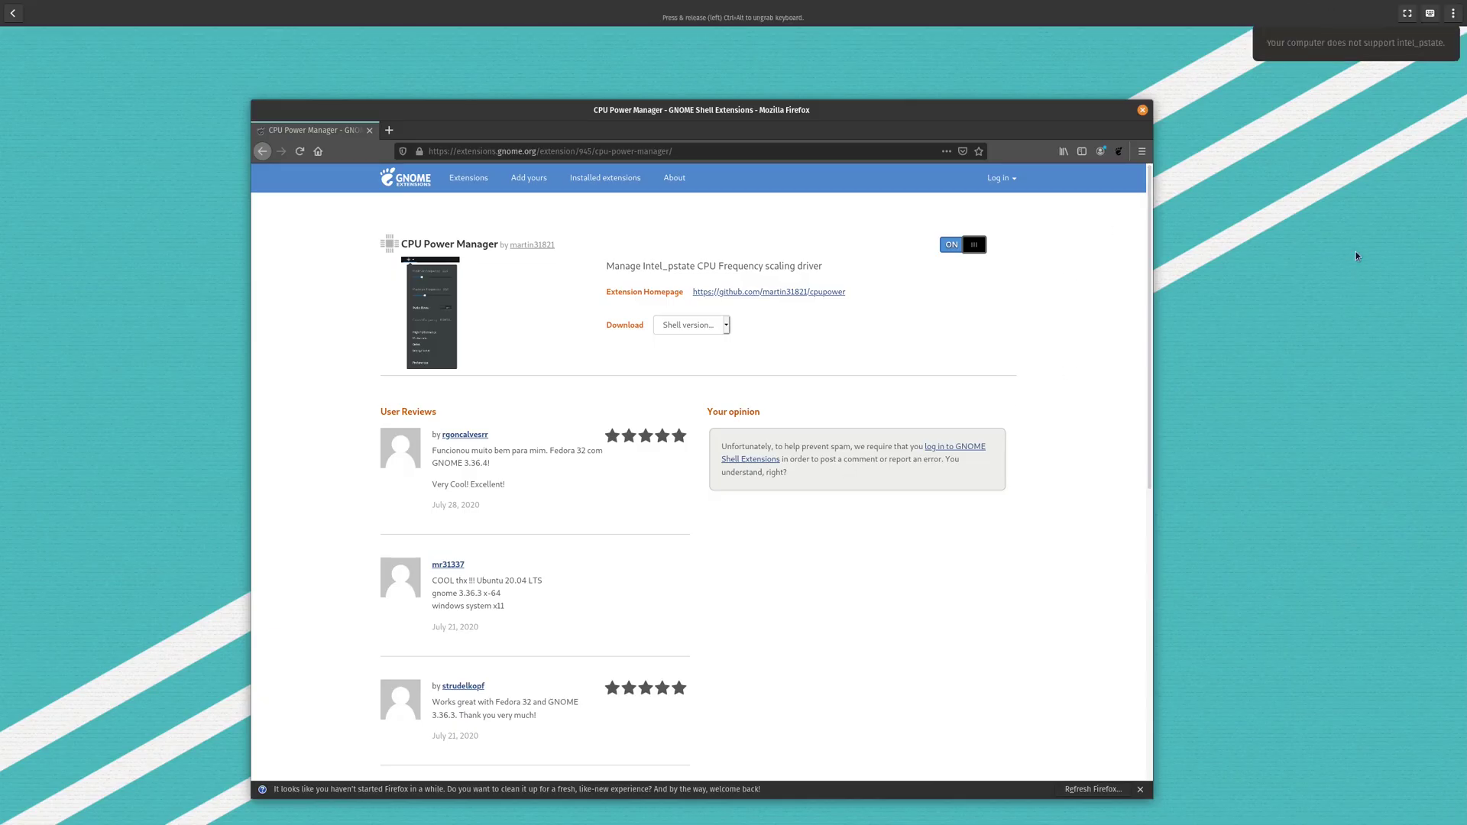
{"action": "left_click", "coordinate": [1300, 9]}
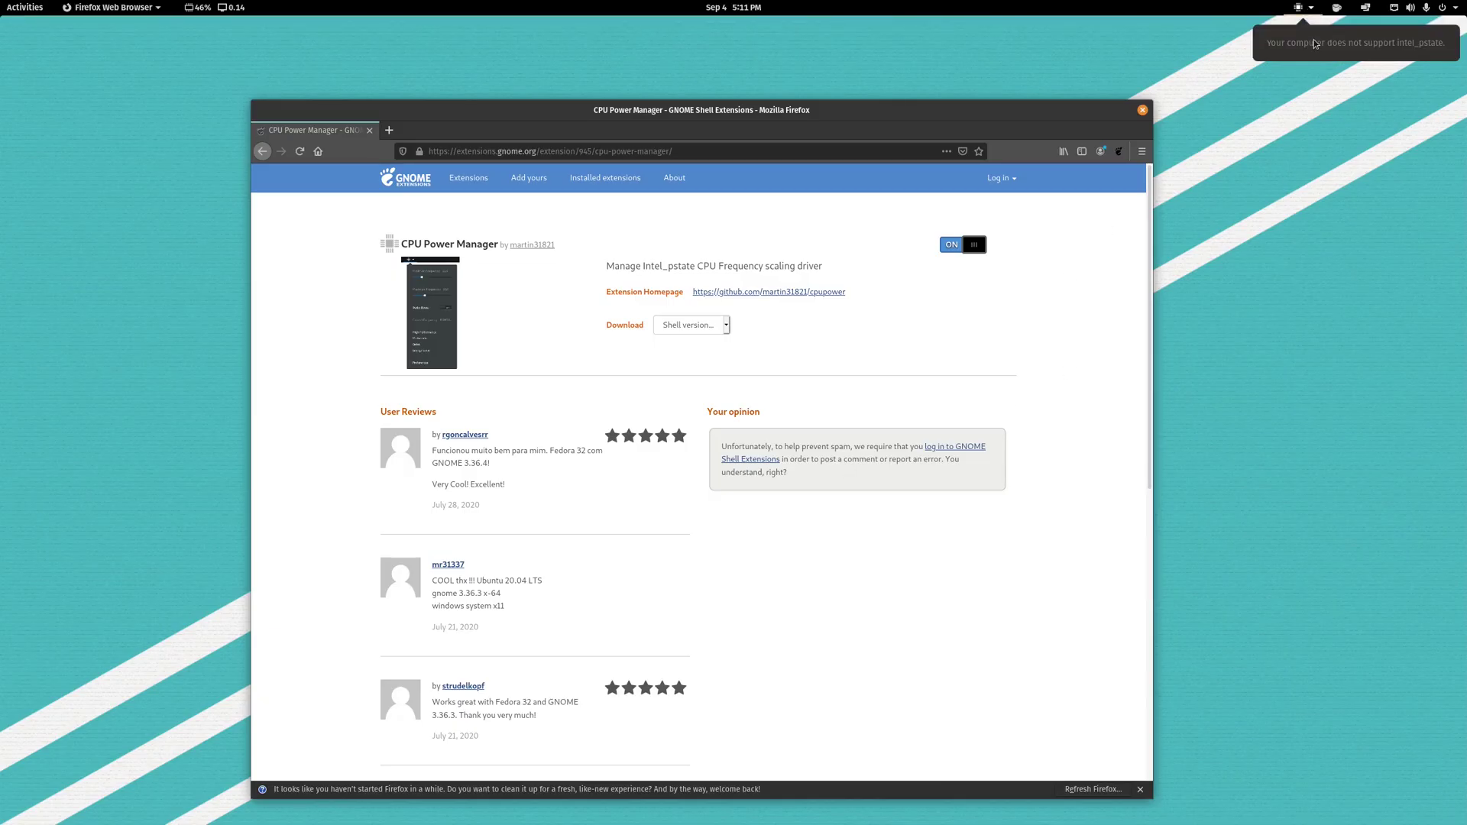
{"action": "left_click", "coordinate": [967, 246]}
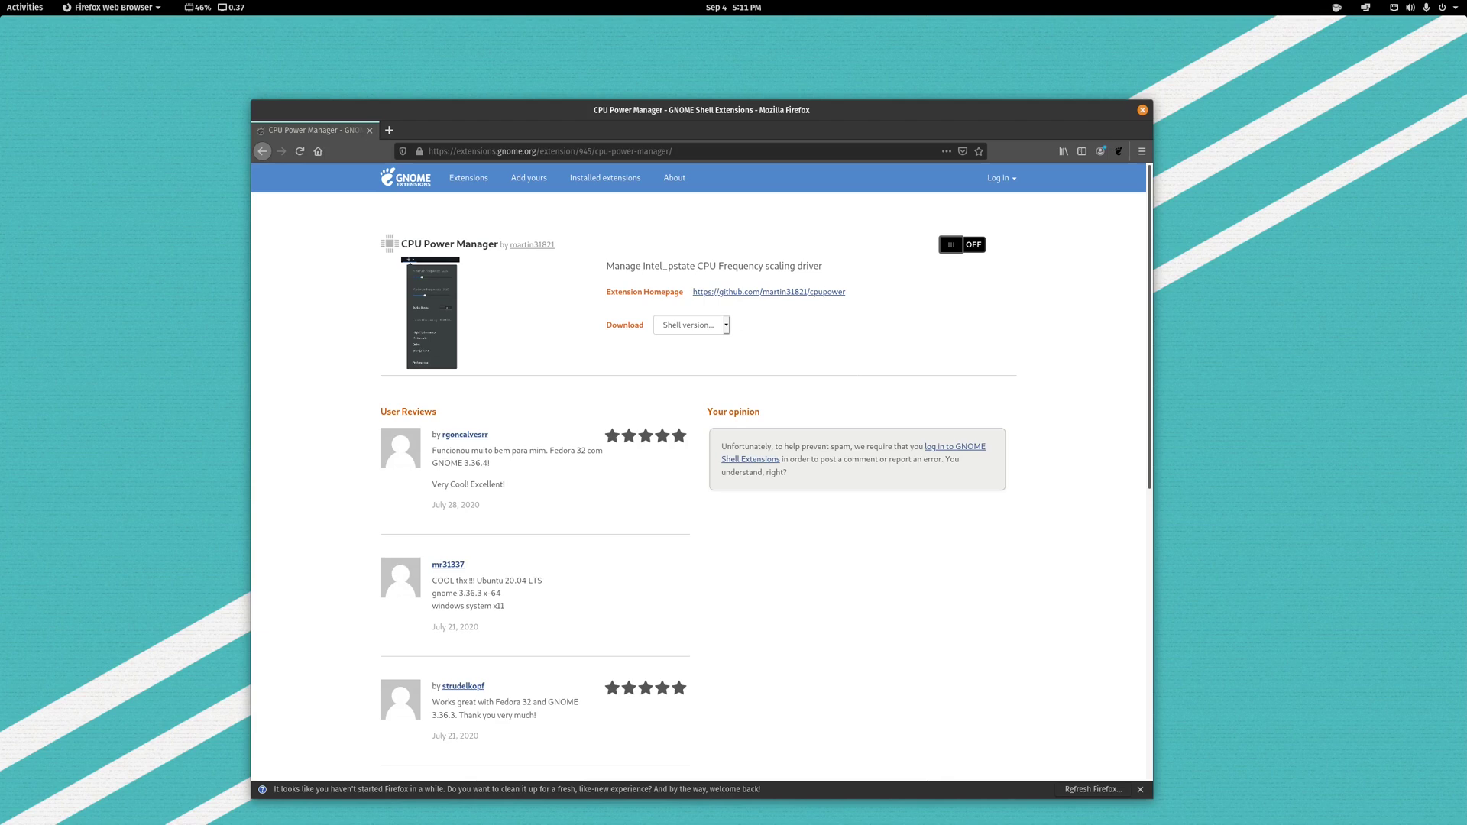
{"action": "left_click", "coordinate": [1449, 9]}
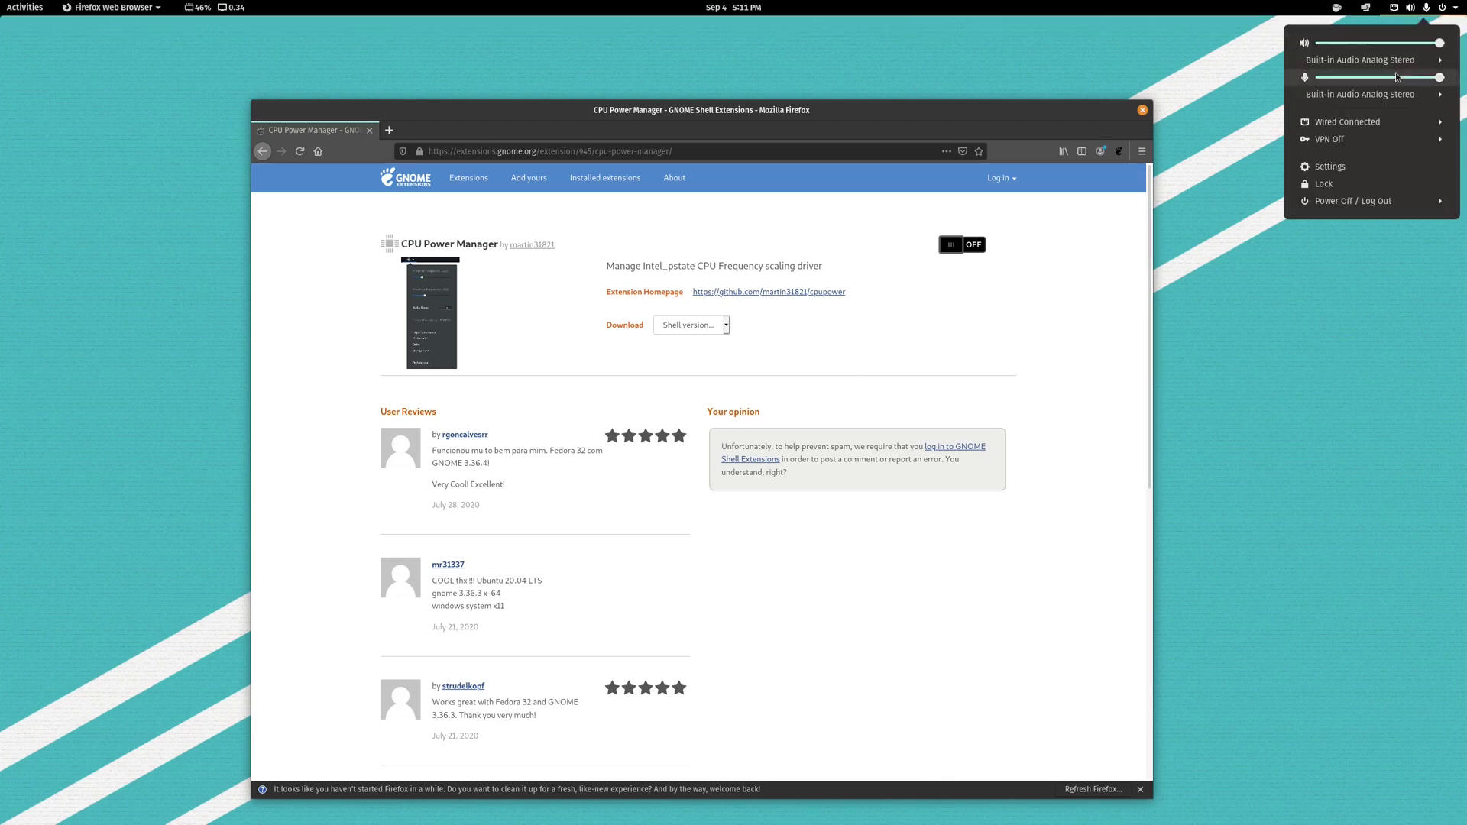
Exit the VM's fullscreen and toggle Turbo Boost off and on in the host CPU power menu.
{"action": "left_click", "coordinate": [1413, 12]}
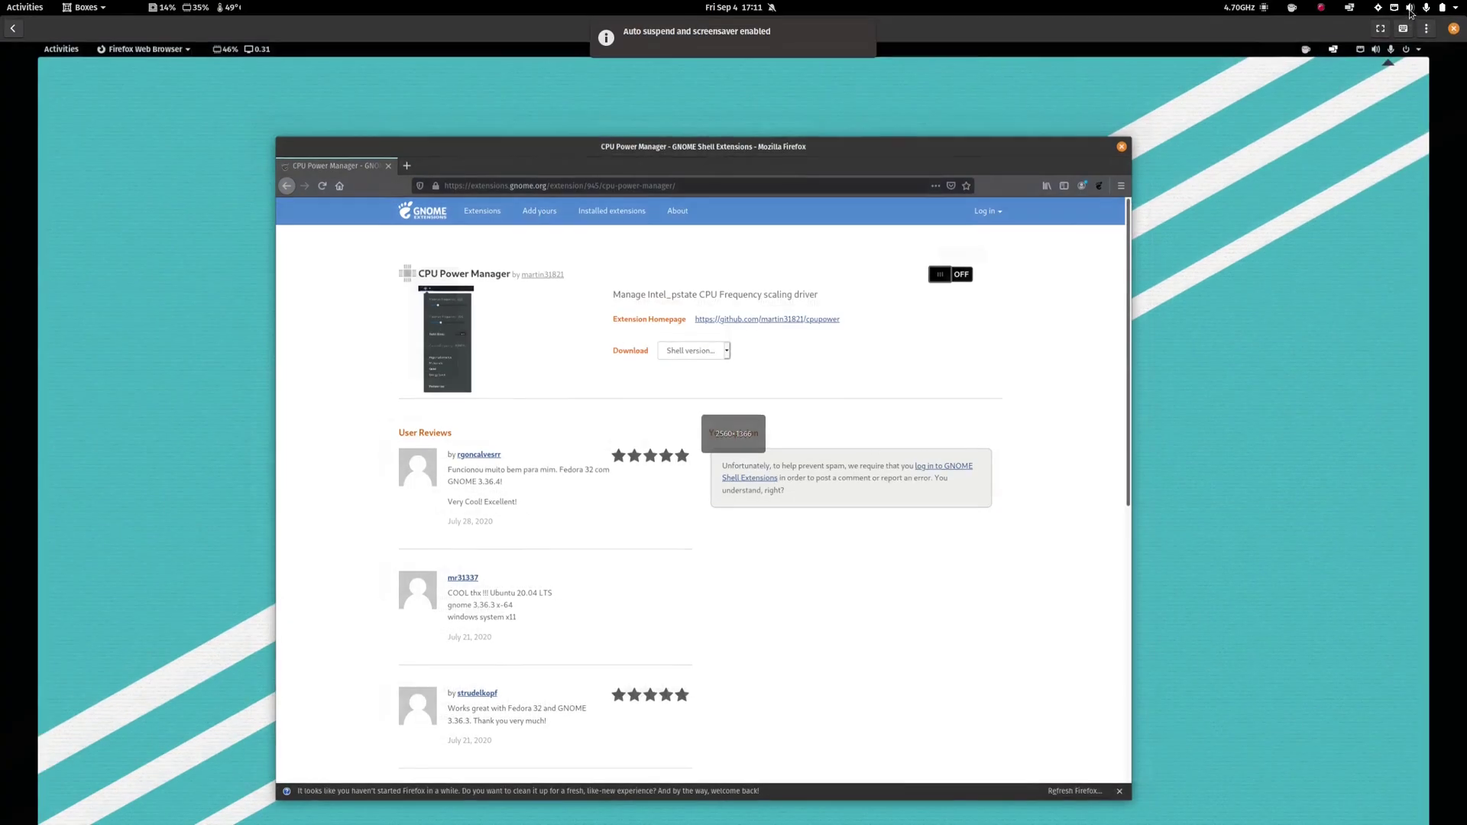
{"action": "left_click", "coordinate": [1242, 8]}
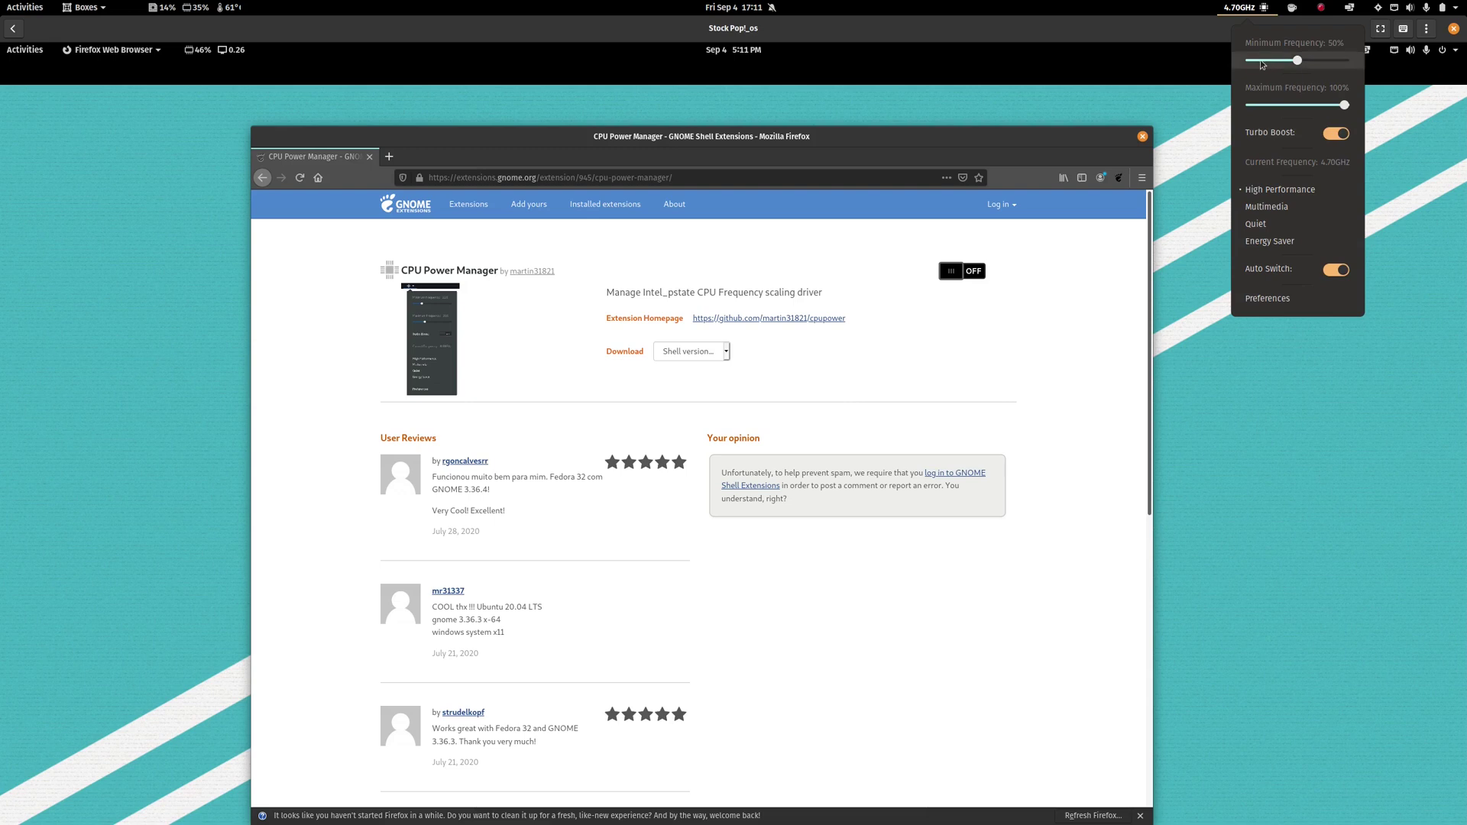
{"action": "left_click", "coordinate": [1343, 133]}
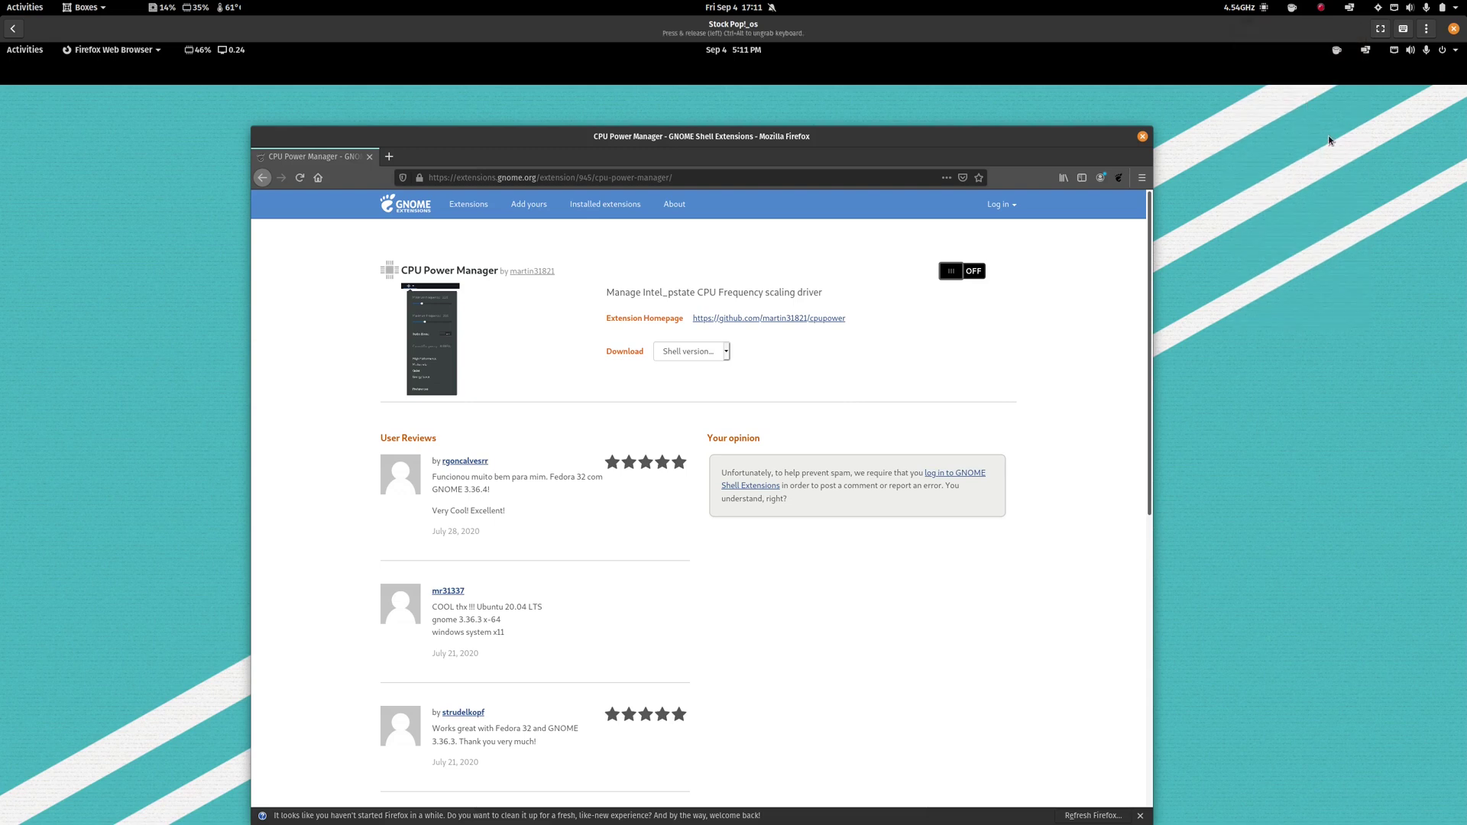
{"action": "left_click", "coordinate": [1333, 133]}
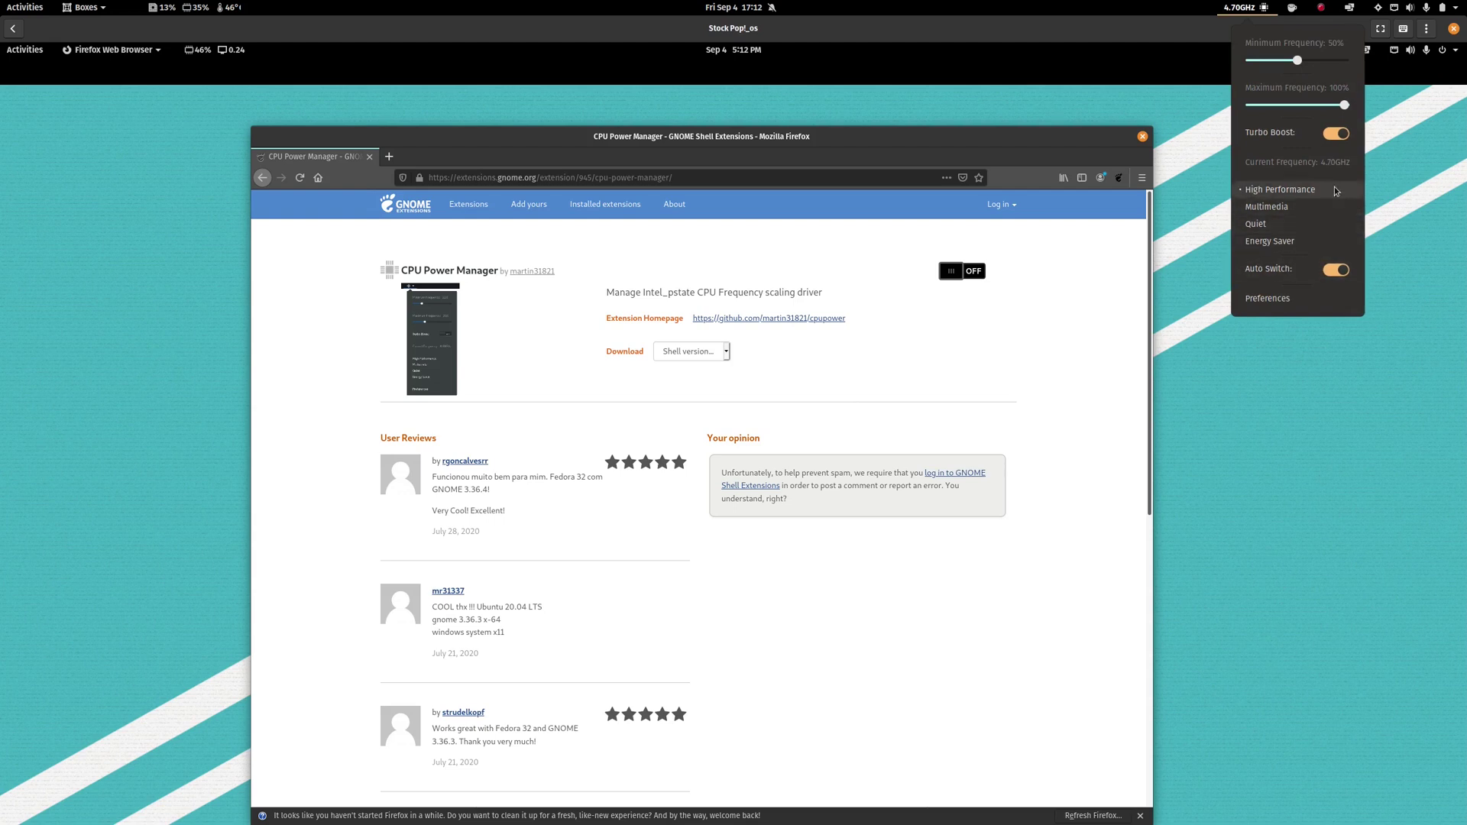
Try High Performance, Multimedia, Quiet and Energy Saver profiles, ending on High Performance.
{"action": "left_click", "coordinate": [1308, 190]}
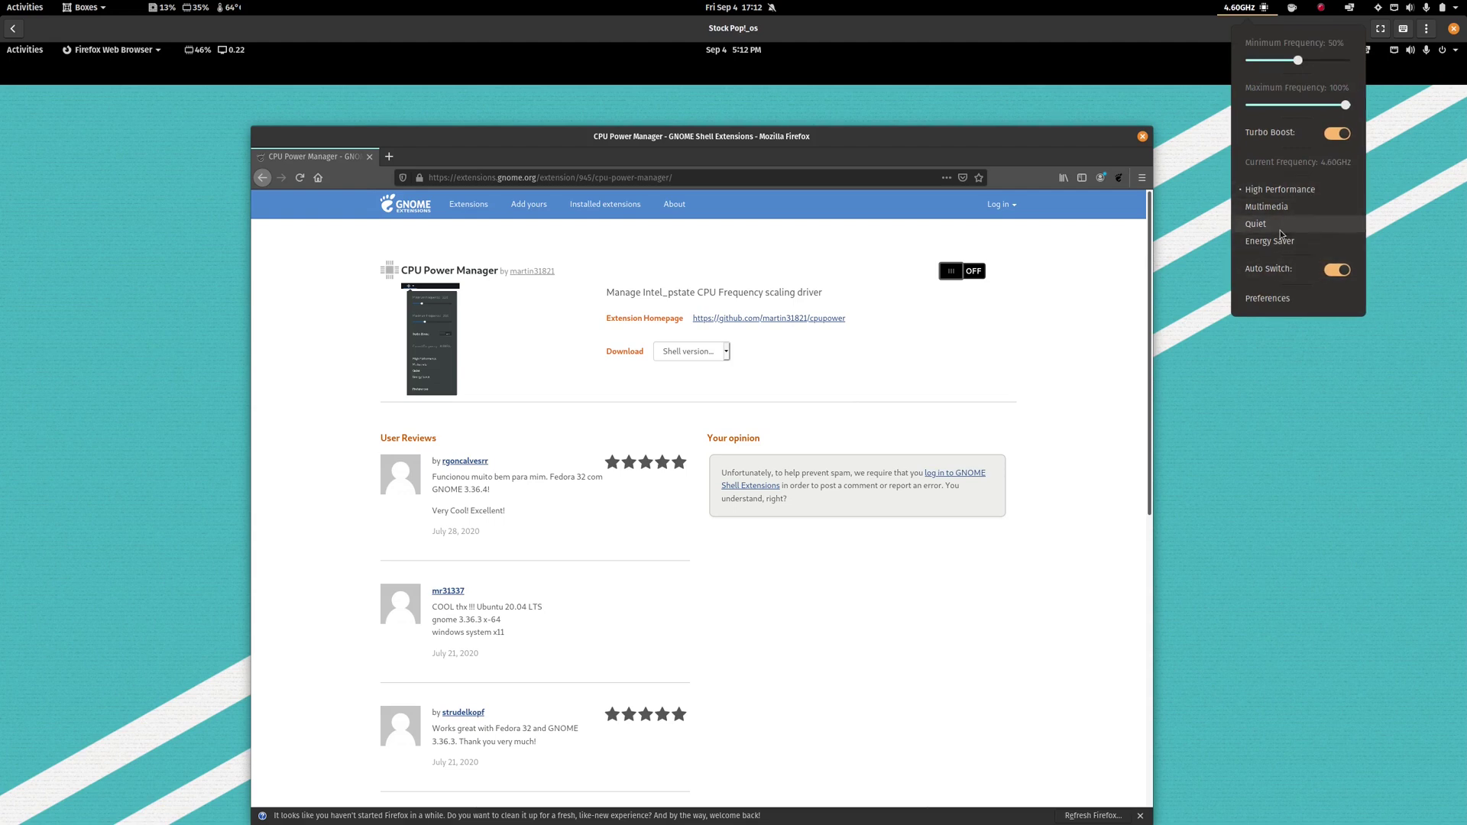
{"action": "left_click", "coordinate": [1285, 207]}
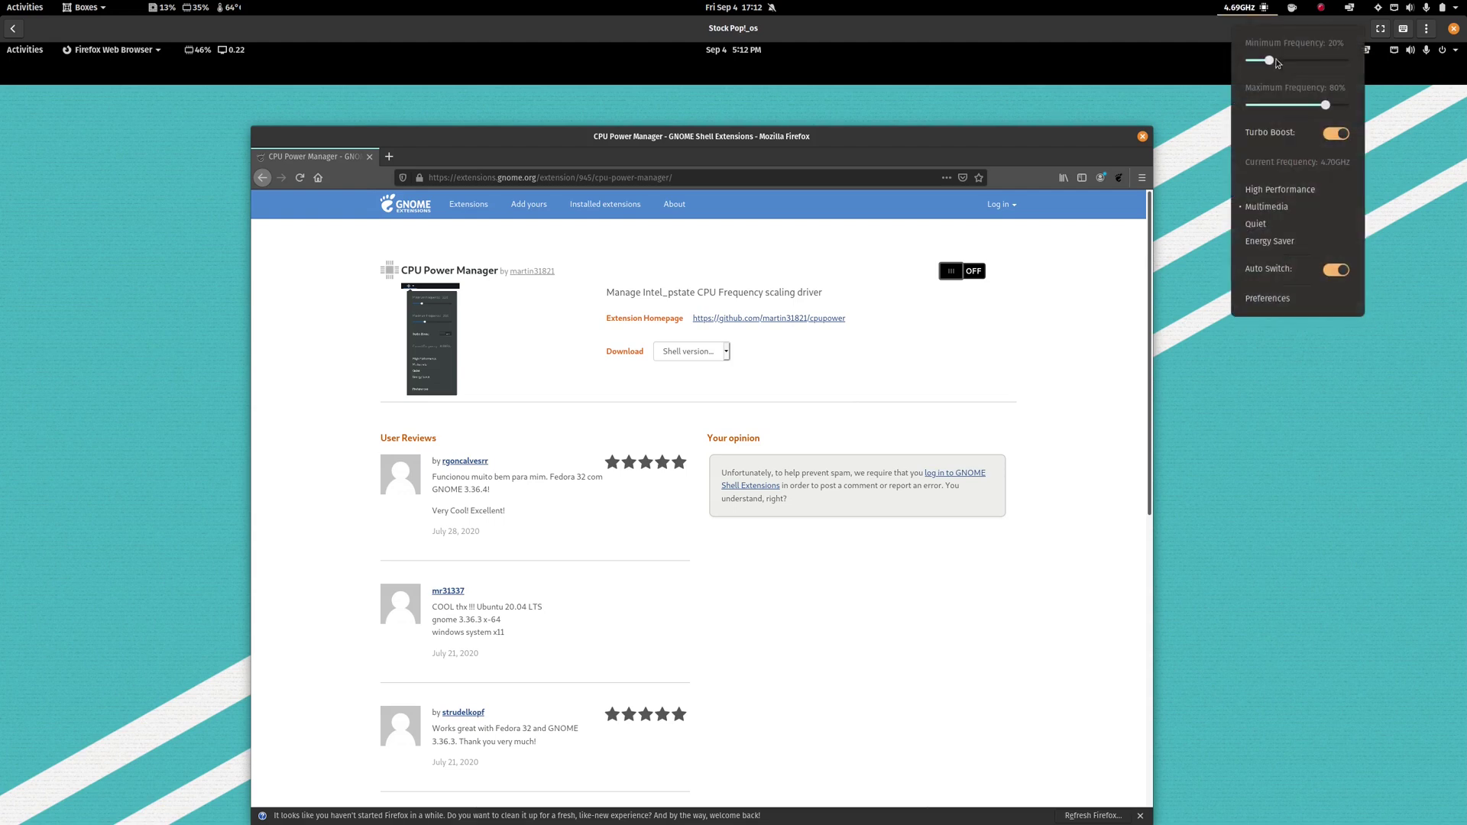
{"action": "left_click", "coordinate": [1291, 226]}
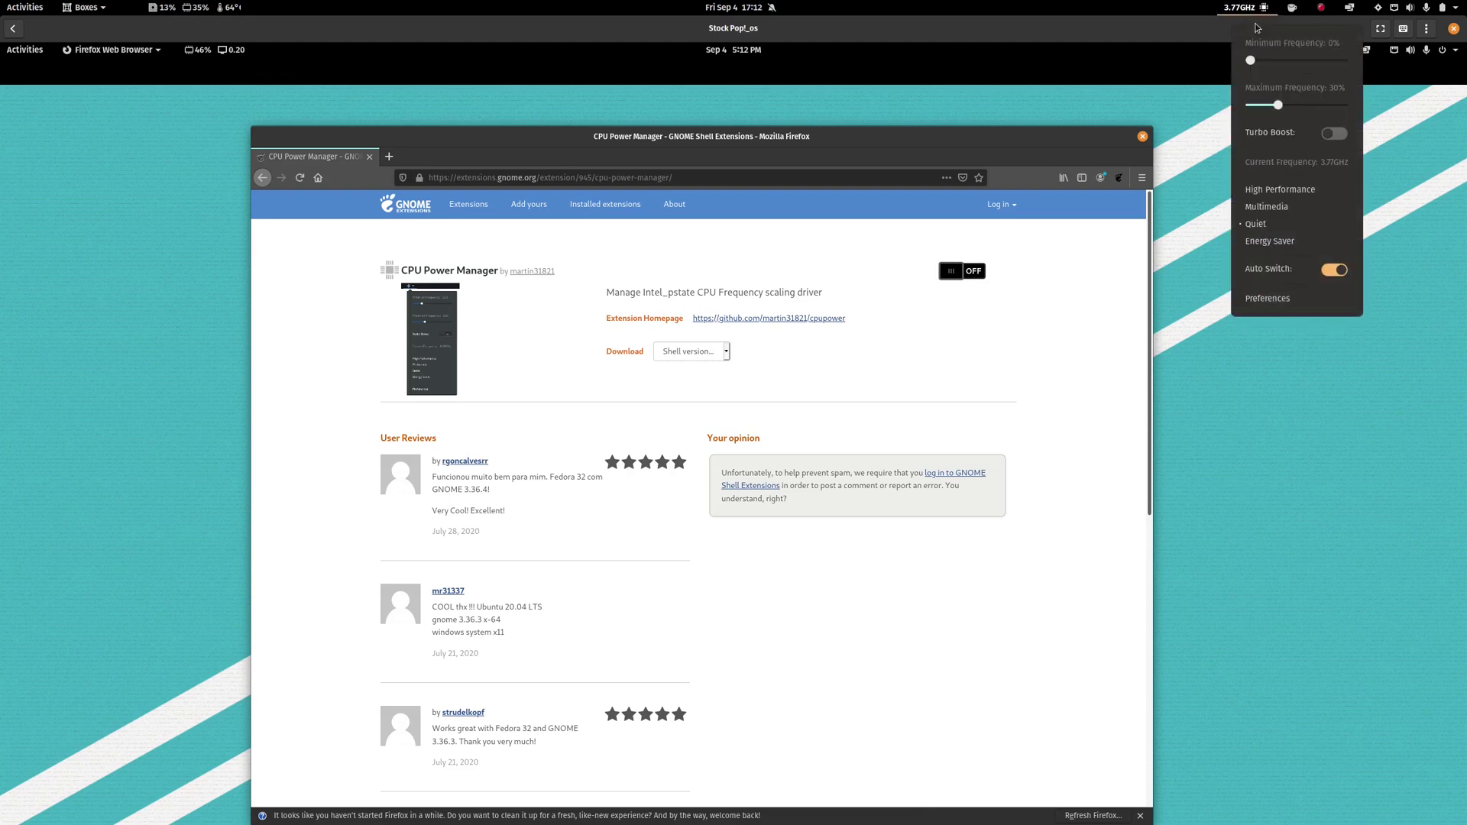
{"action": "left_click", "coordinate": [1300, 240]}
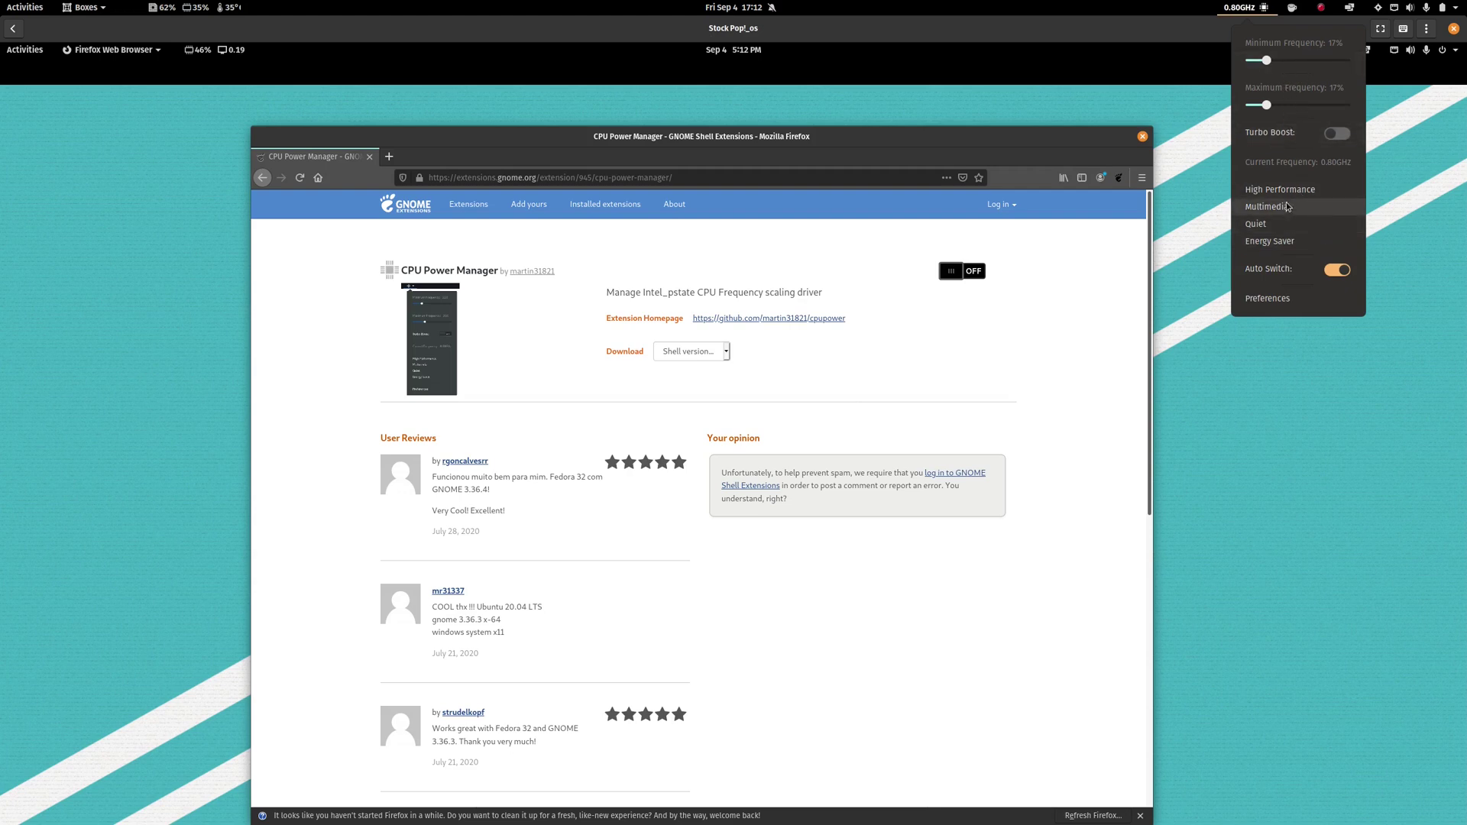
{"action": "left_click", "coordinate": [1308, 189]}
{"action": "left_click", "coordinate": [1239, 7]}
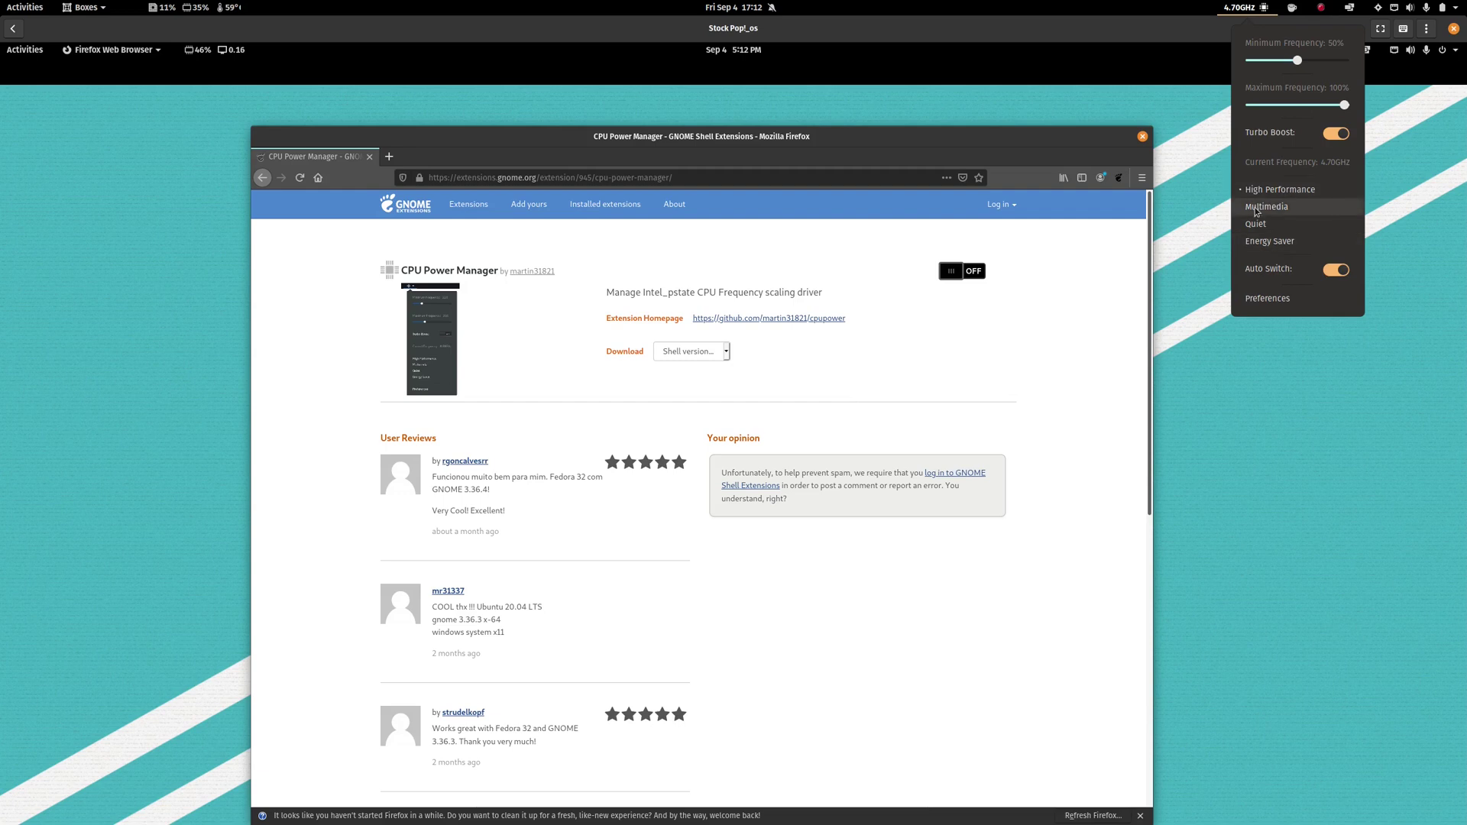
{"action": "left_click", "coordinate": [1327, 458]}
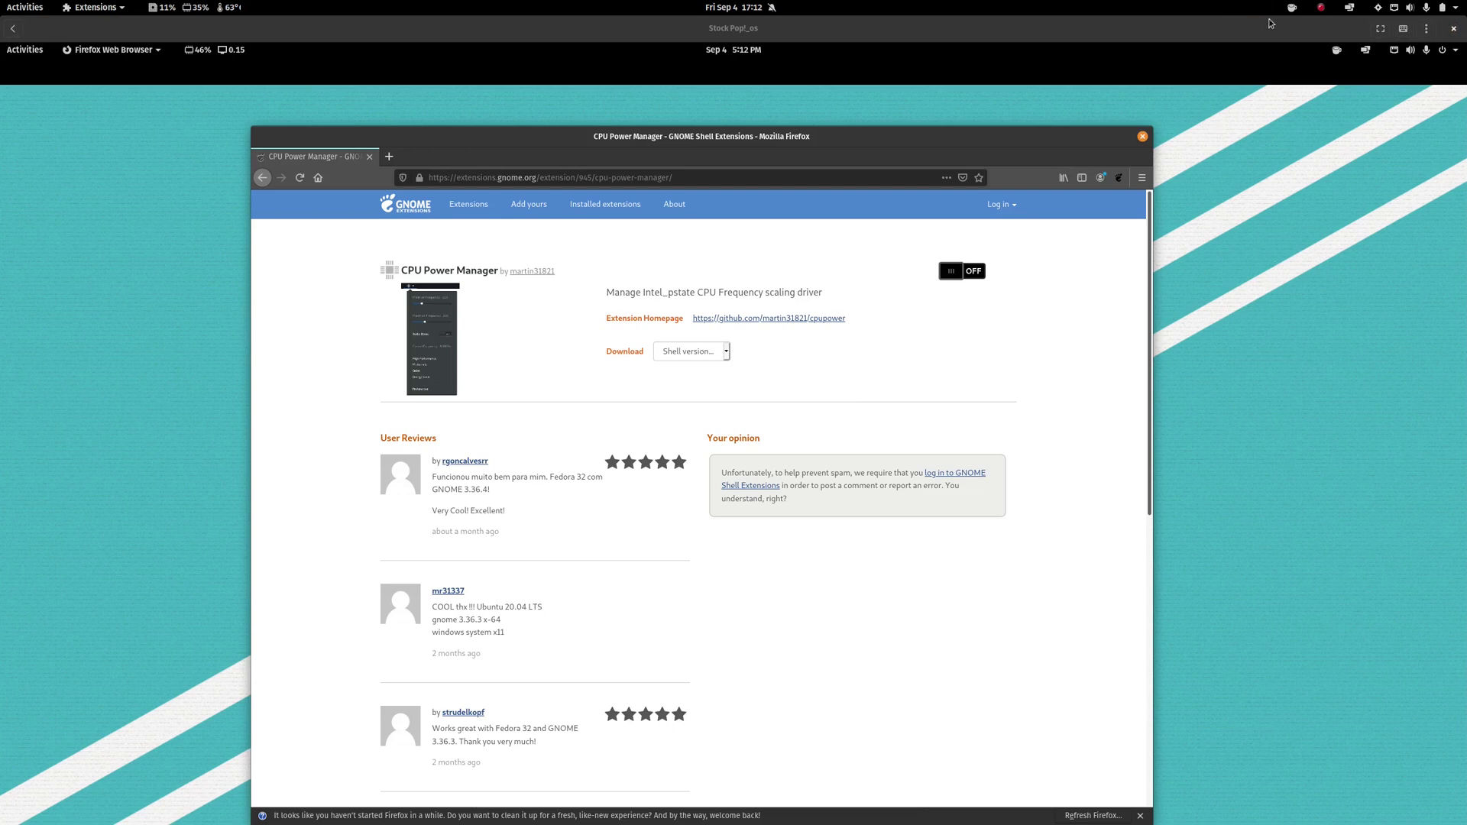
Return the VM to fullscreen, toggle Caffeine on and off, and load the extensions home page.
{"action": "left_click", "coordinate": [893, 196]}
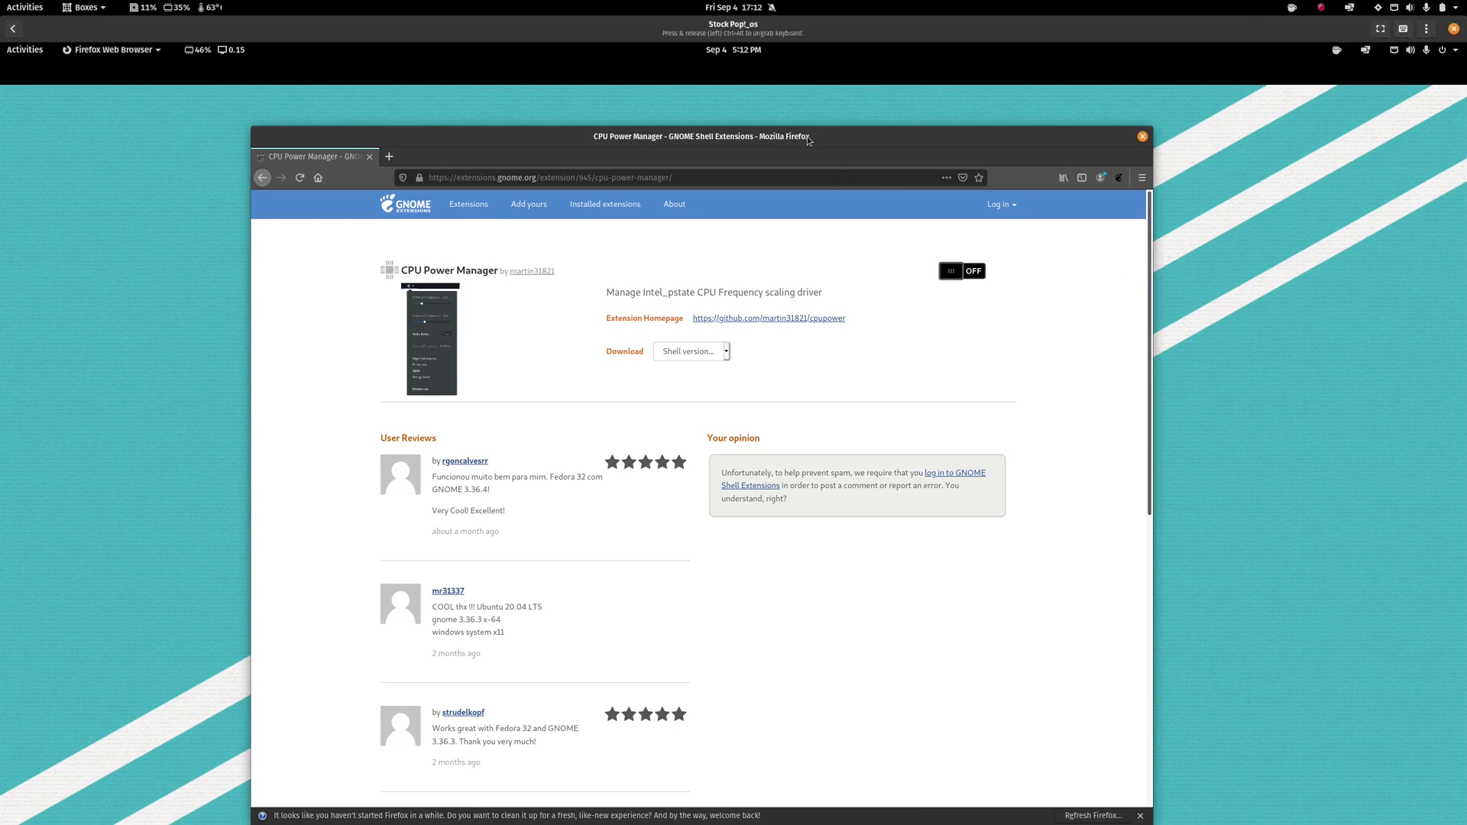
{"action": "left_click", "coordinate": [1380, 28]}
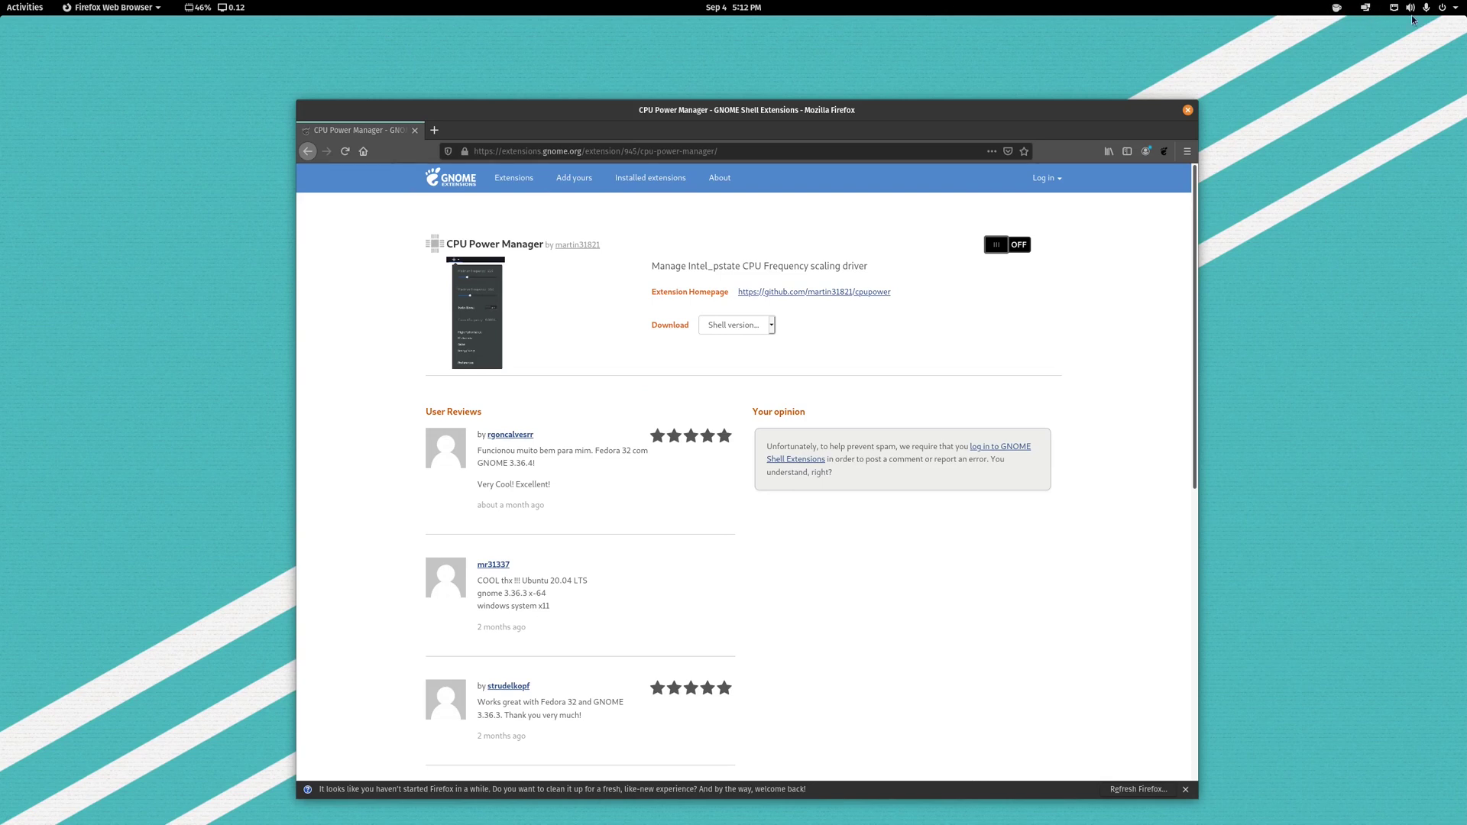
{"action": "left_click", "coordinate": [1336, 9]}
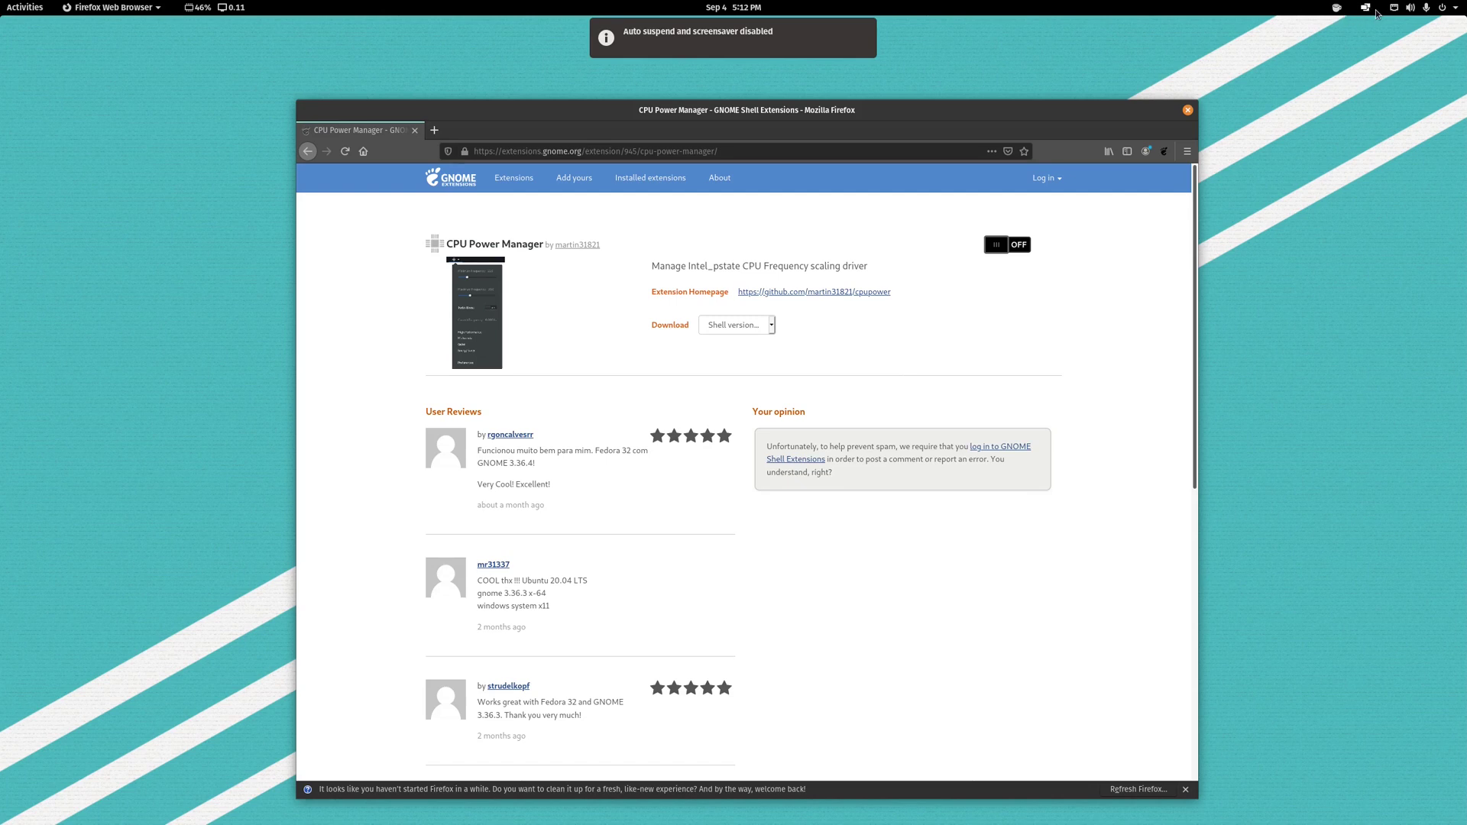
{"action": "left_click", "coordinate": [1337, 10]}
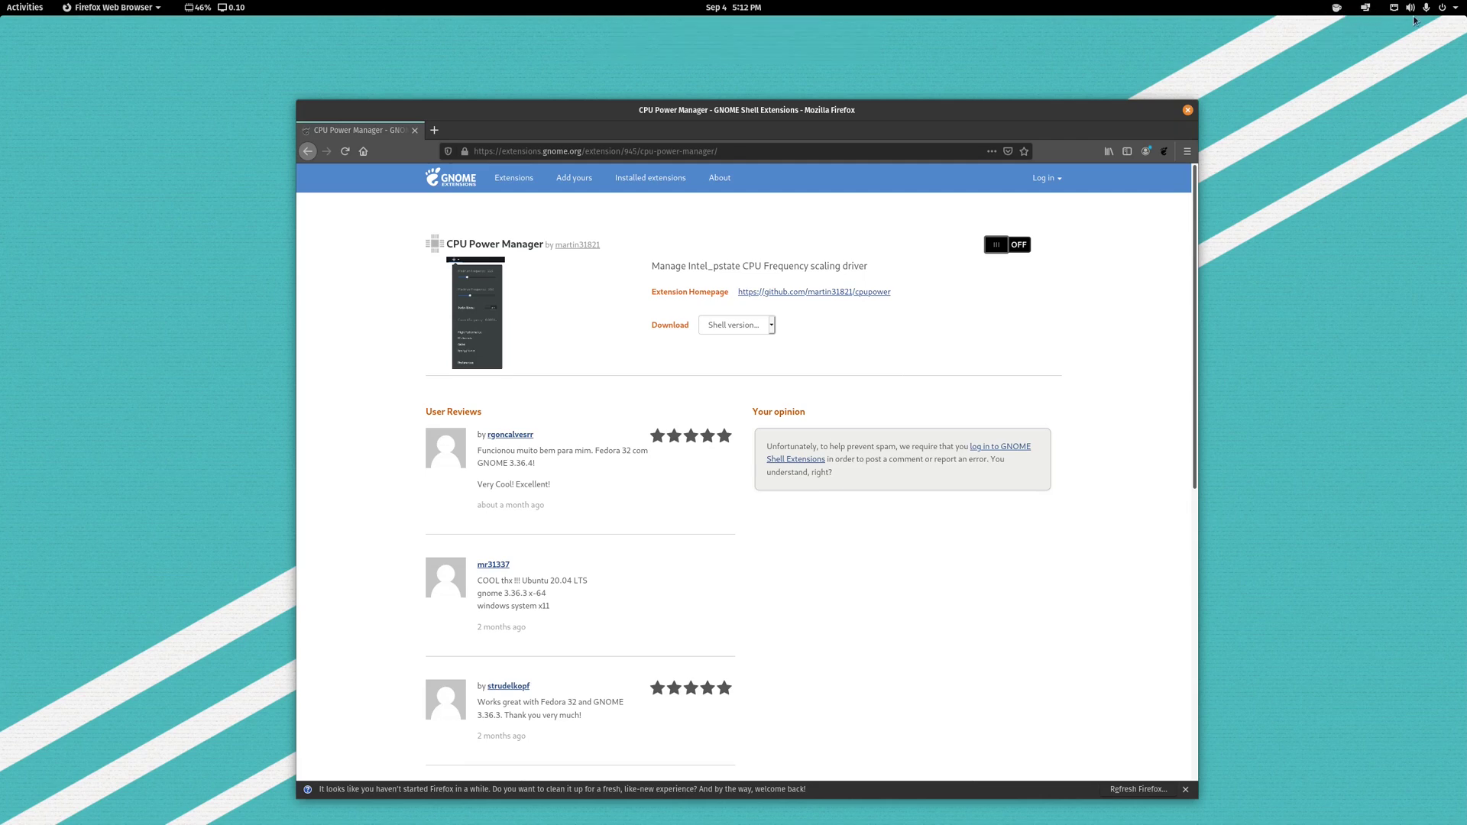
{"action": "left_click", "coordinate": [454, 180]}
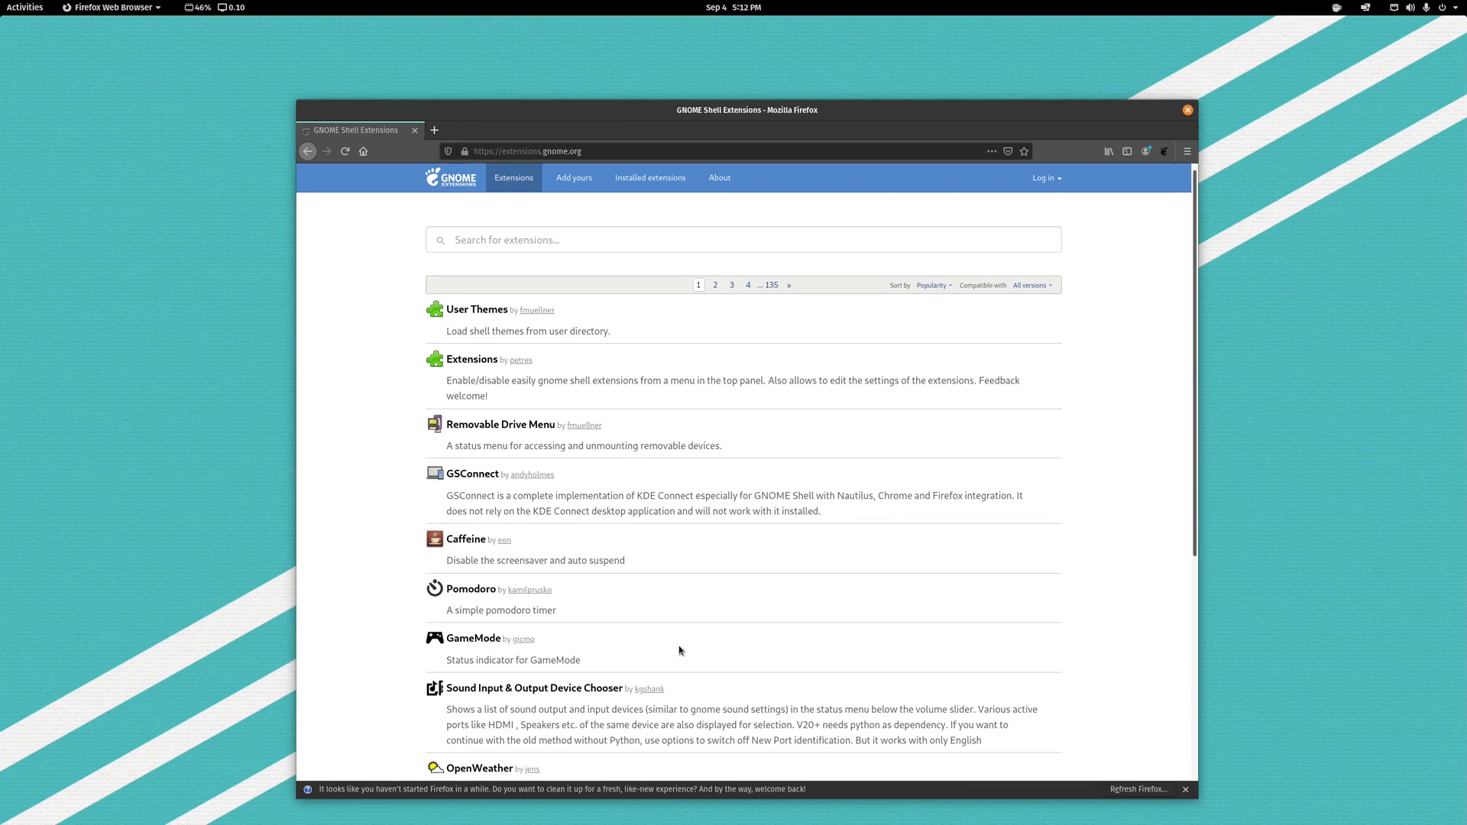
Scroll the popular extensions list down and back up.
{"action": "scroll", "coordinate": [676, 657], "scroll_direction": "down", "scroll_amount": 4}
{"action": "scroll", "coordinate": [677, 643], "scroll_direction": "up", "scroll_amount": 3}
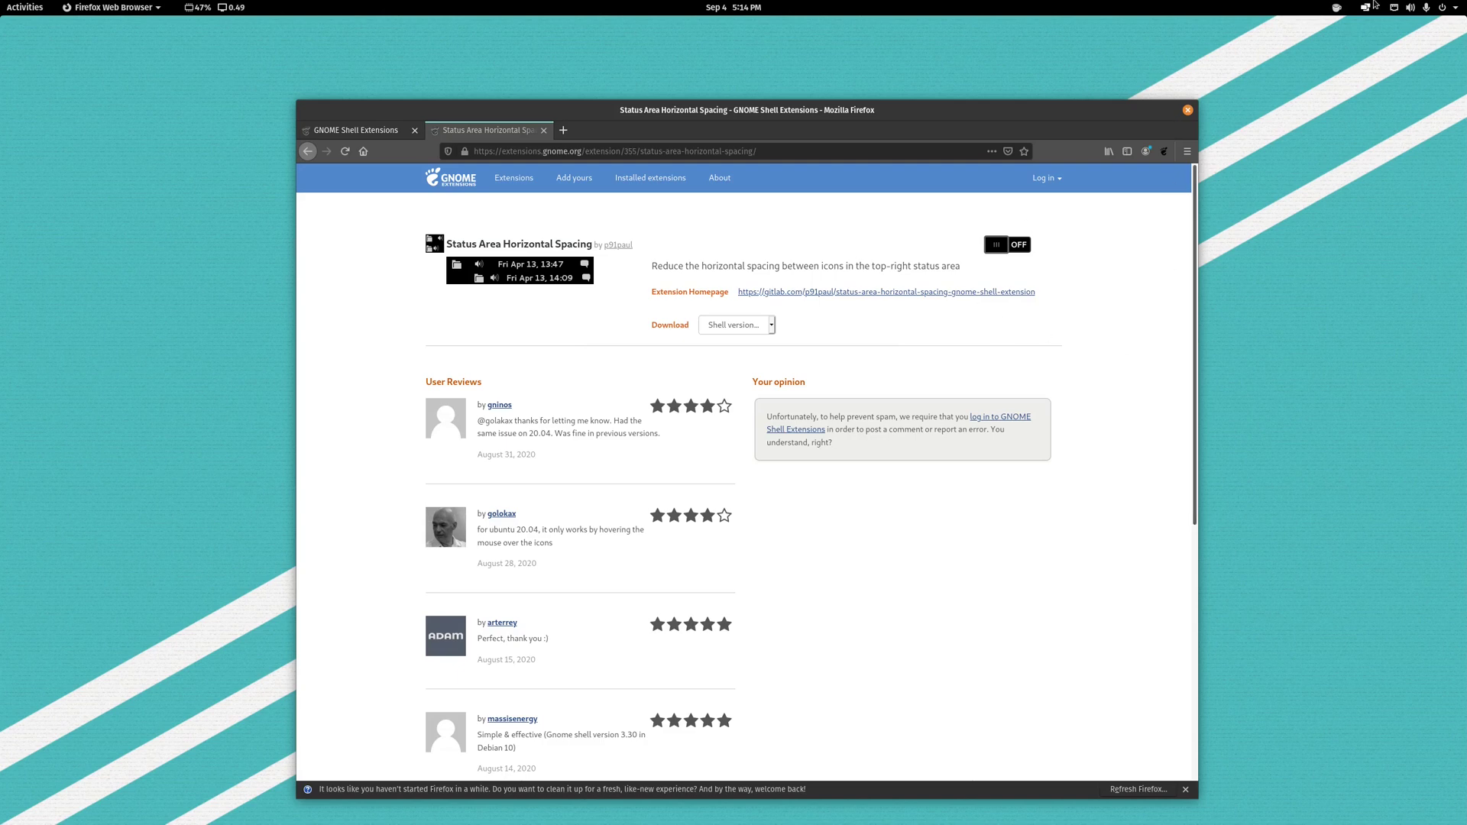
{"action": "left_click", "coordinate": [1015, 245]}
{"action": "left_click_drag", "start_coordinate": [982, 112], "coordinate": [950, 110]}
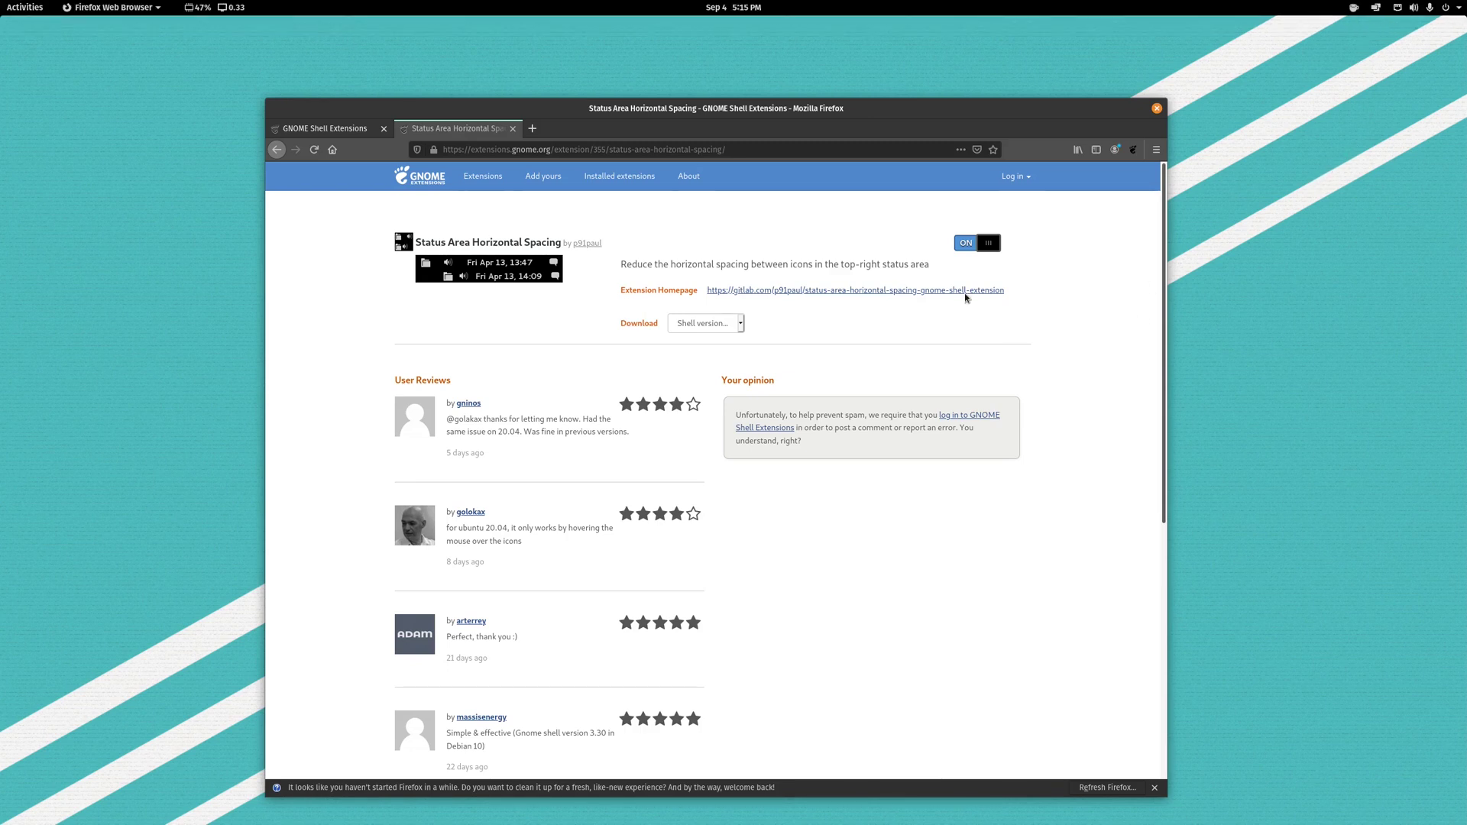
{"action": "left_click", "coordinate": [980, 245]}
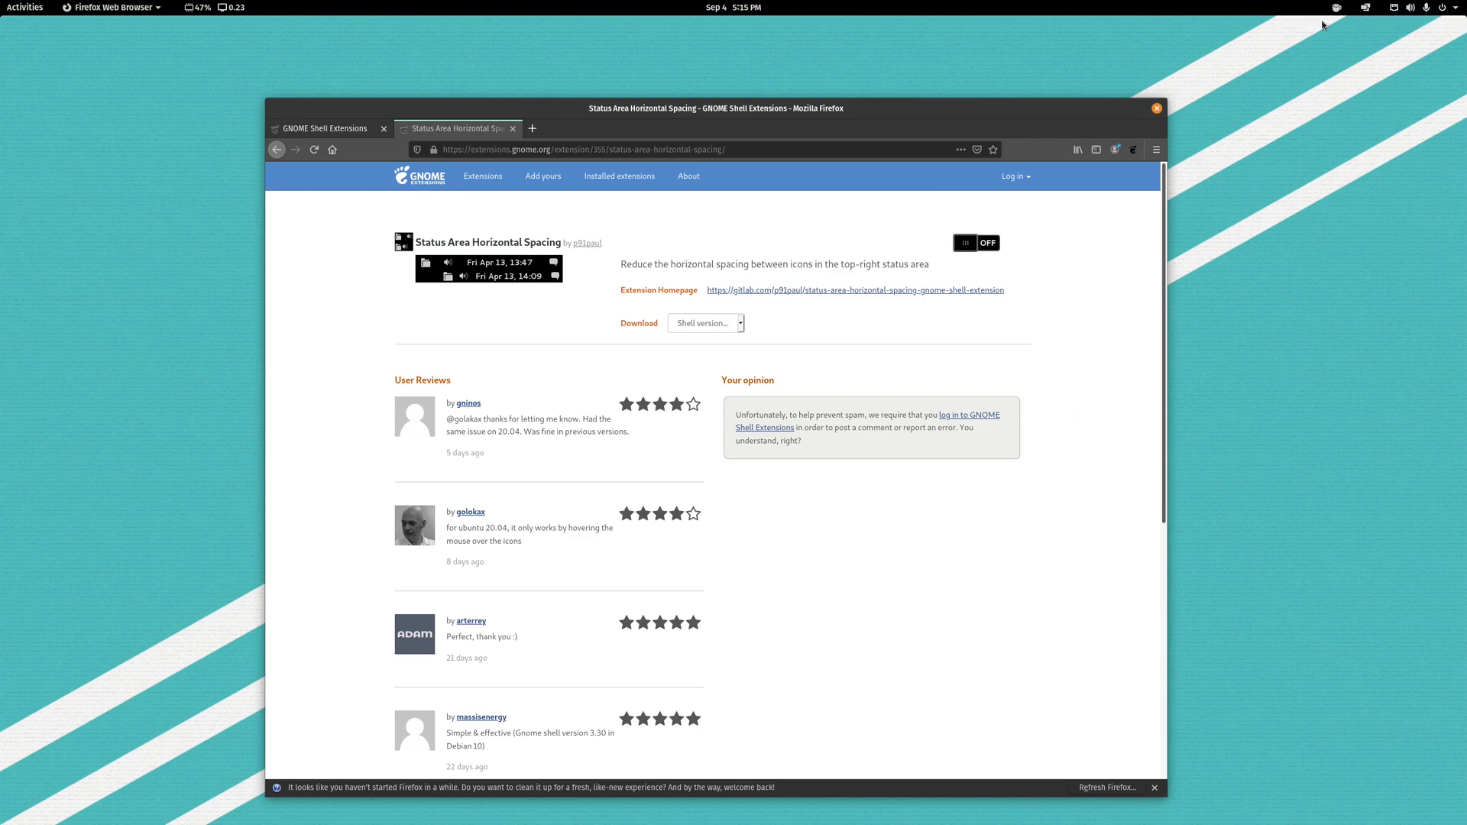
Switch to the first tab and load the extensions.gnome.org home listing.
{"action": "left_click_drag", "start_coordinate": [833, 124], "coordinate": [862, 121]}
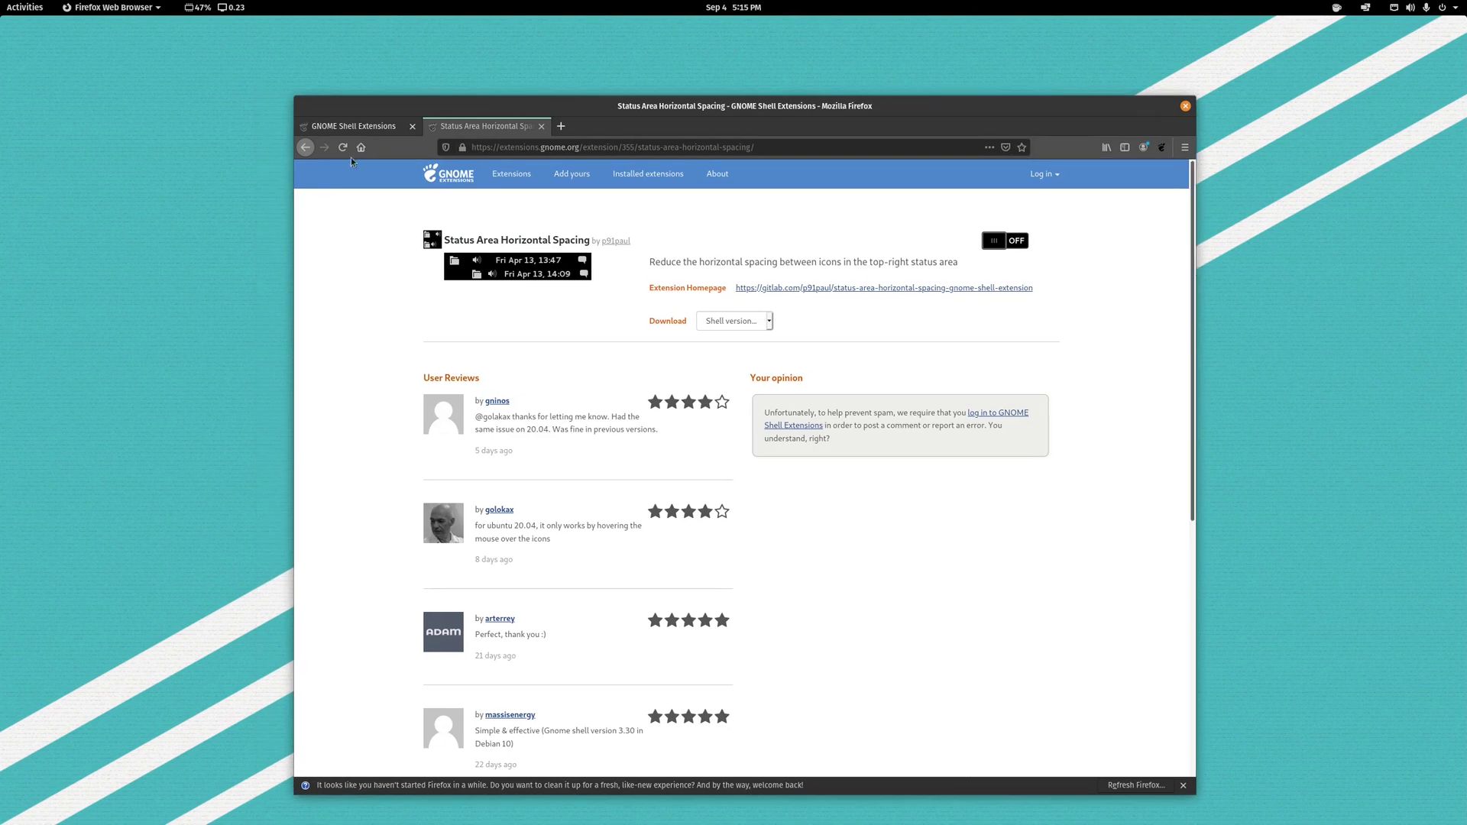
{"action": "key", "text": "ctrl+Page_Up"}
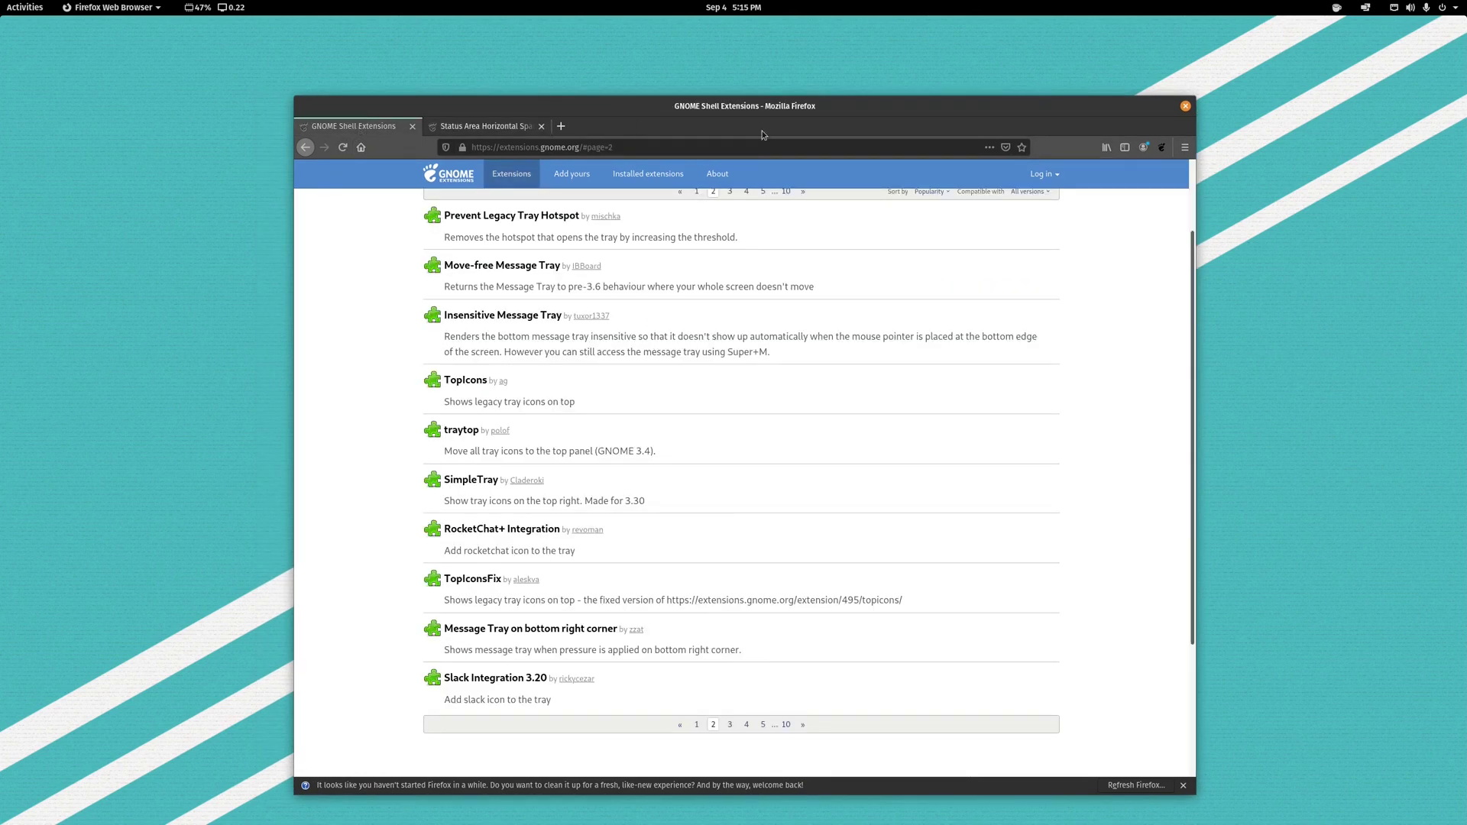
{"action": "left_click", "coordinate": [467, 188]}
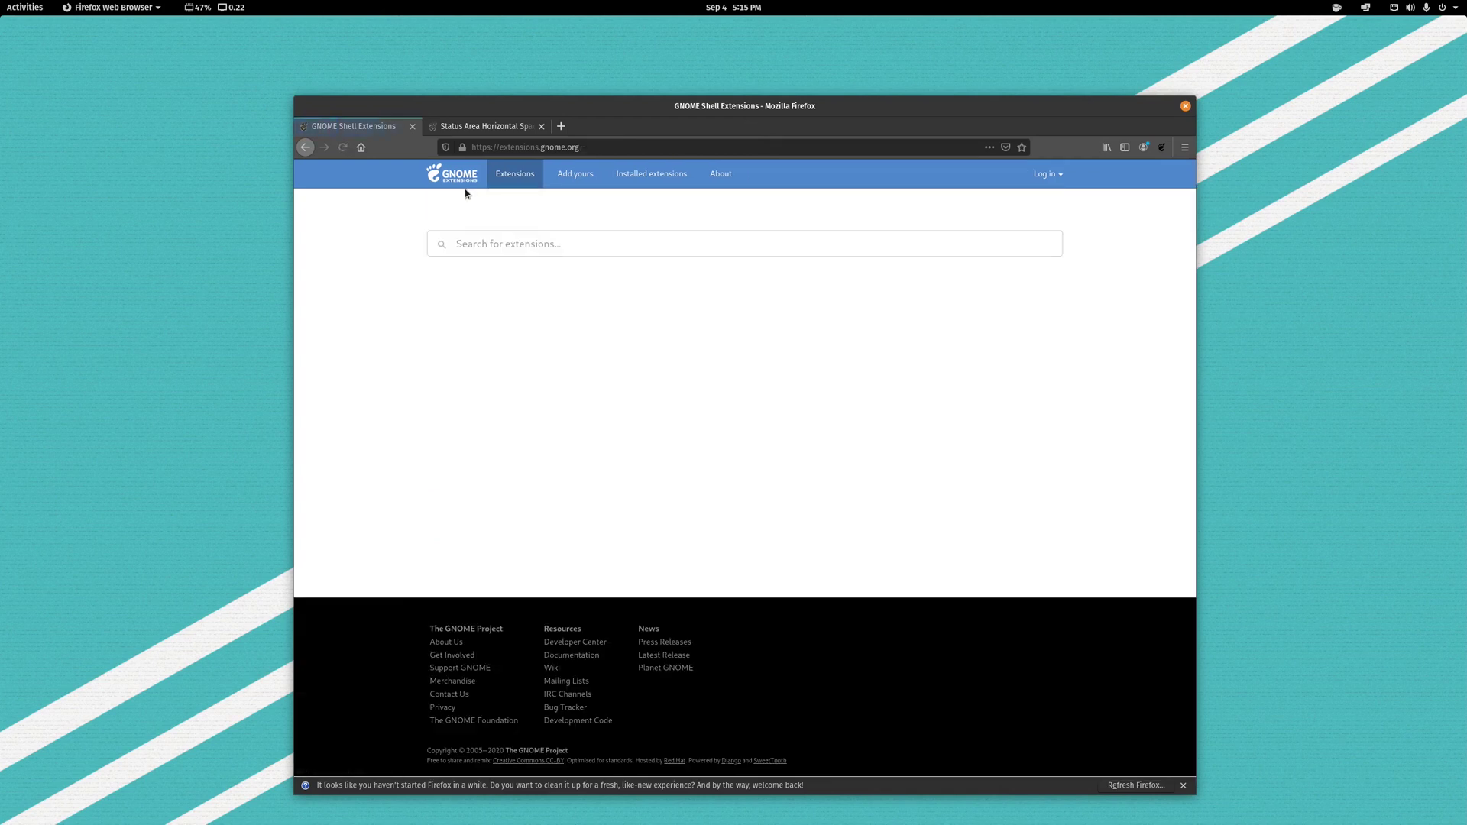
{"action": "left_click_drag", "start_coordinate": [809, 109], "coordinate": [767, 90]}
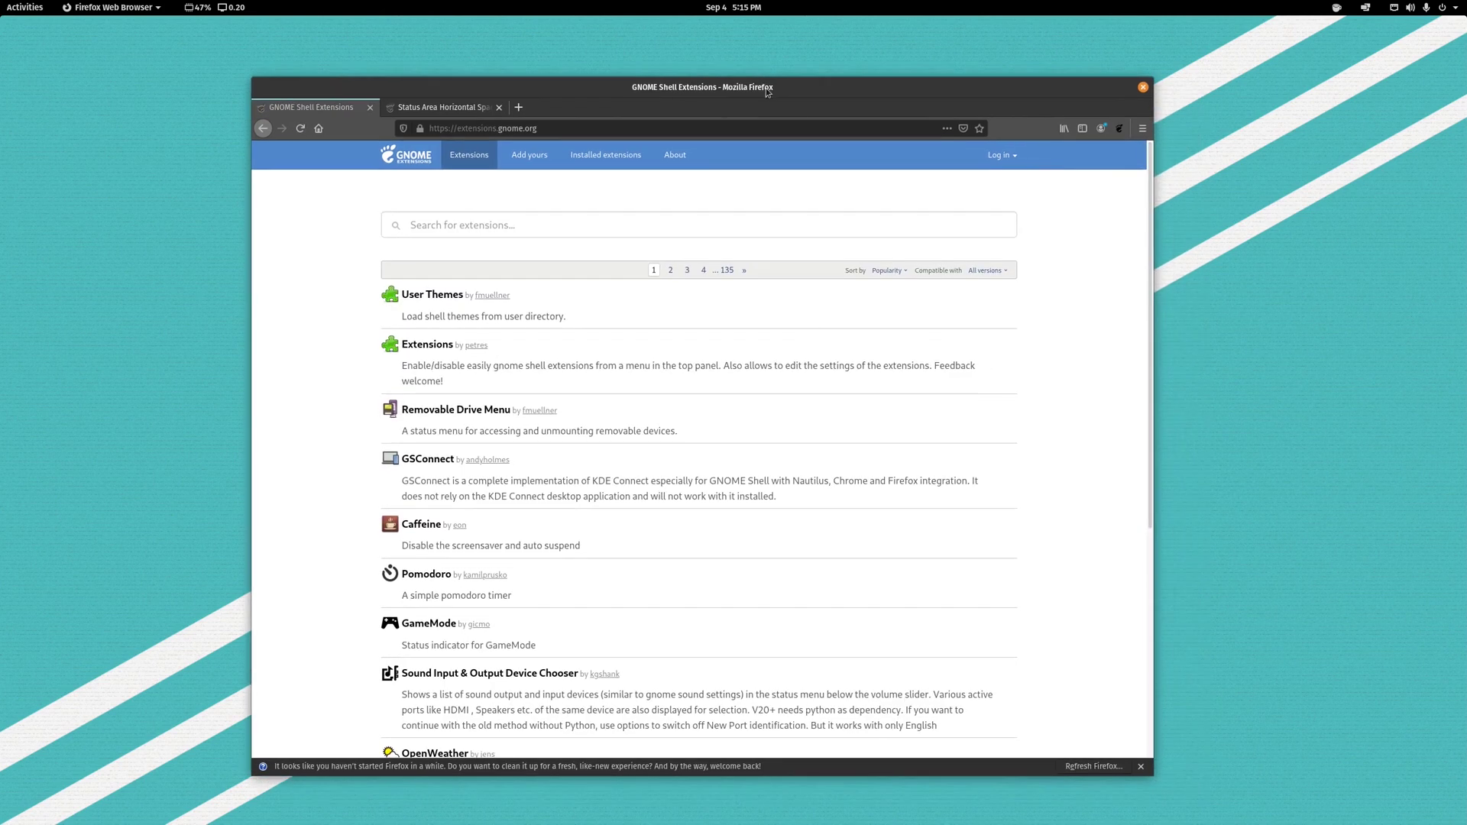
{"action": "scroll", "coordinate": [593, 459], "scroll_direction": "down", "scroll_amount": 2}
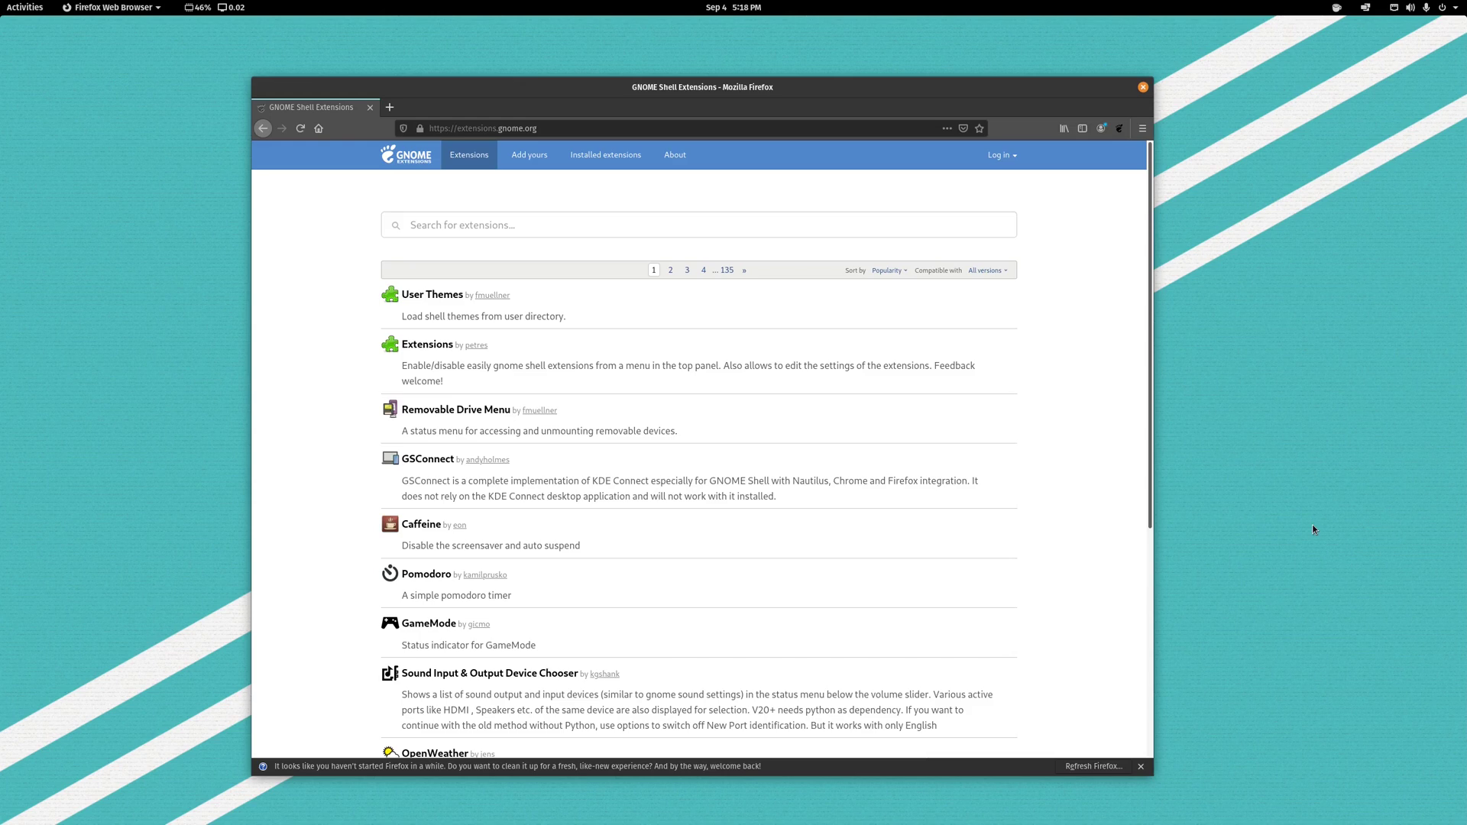
{"action": "left_click", "coordinate": [1337, 11]}
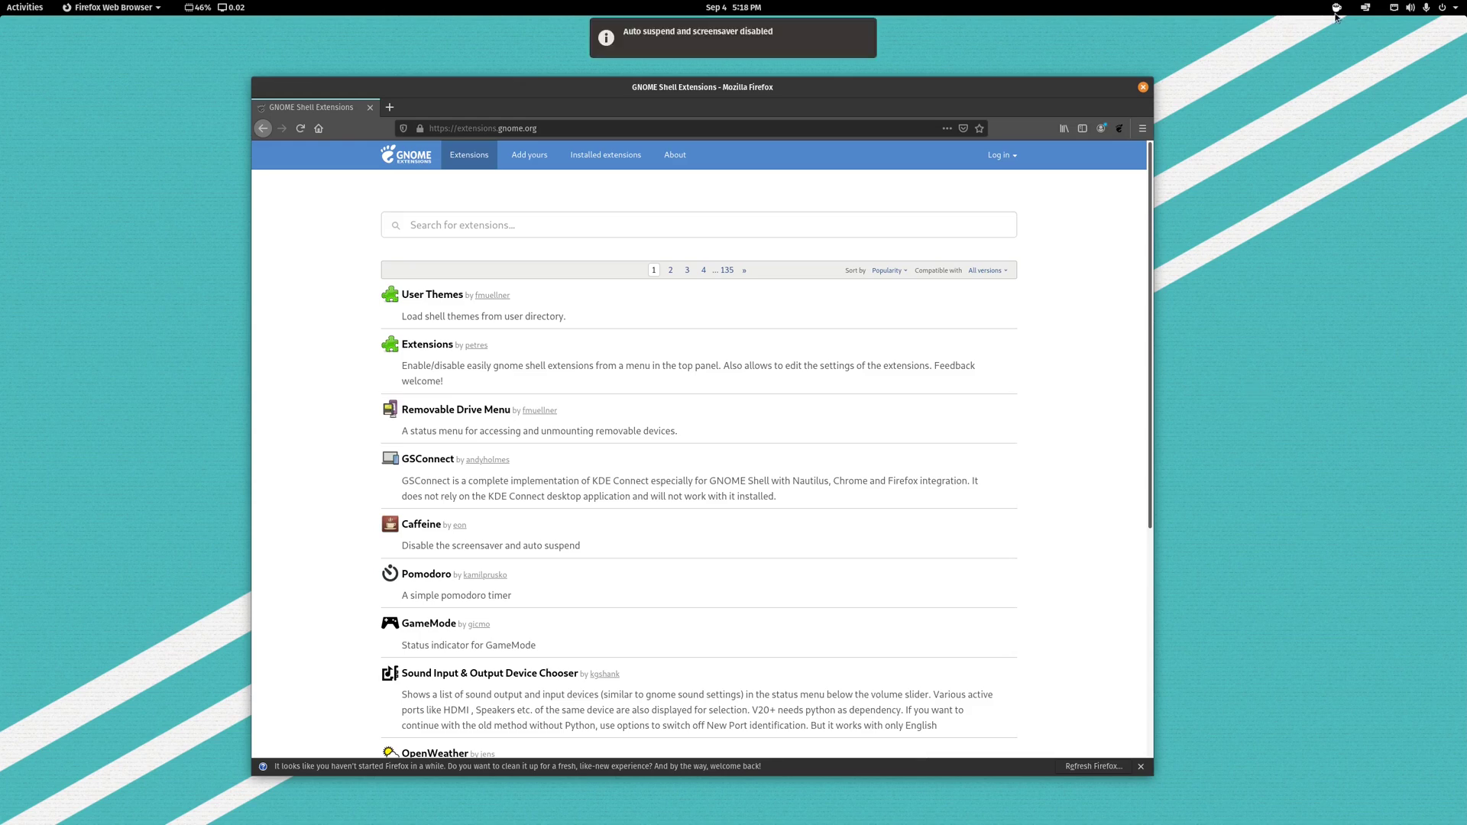
{"action": "left_click", "coordinate": [1410, 8]}
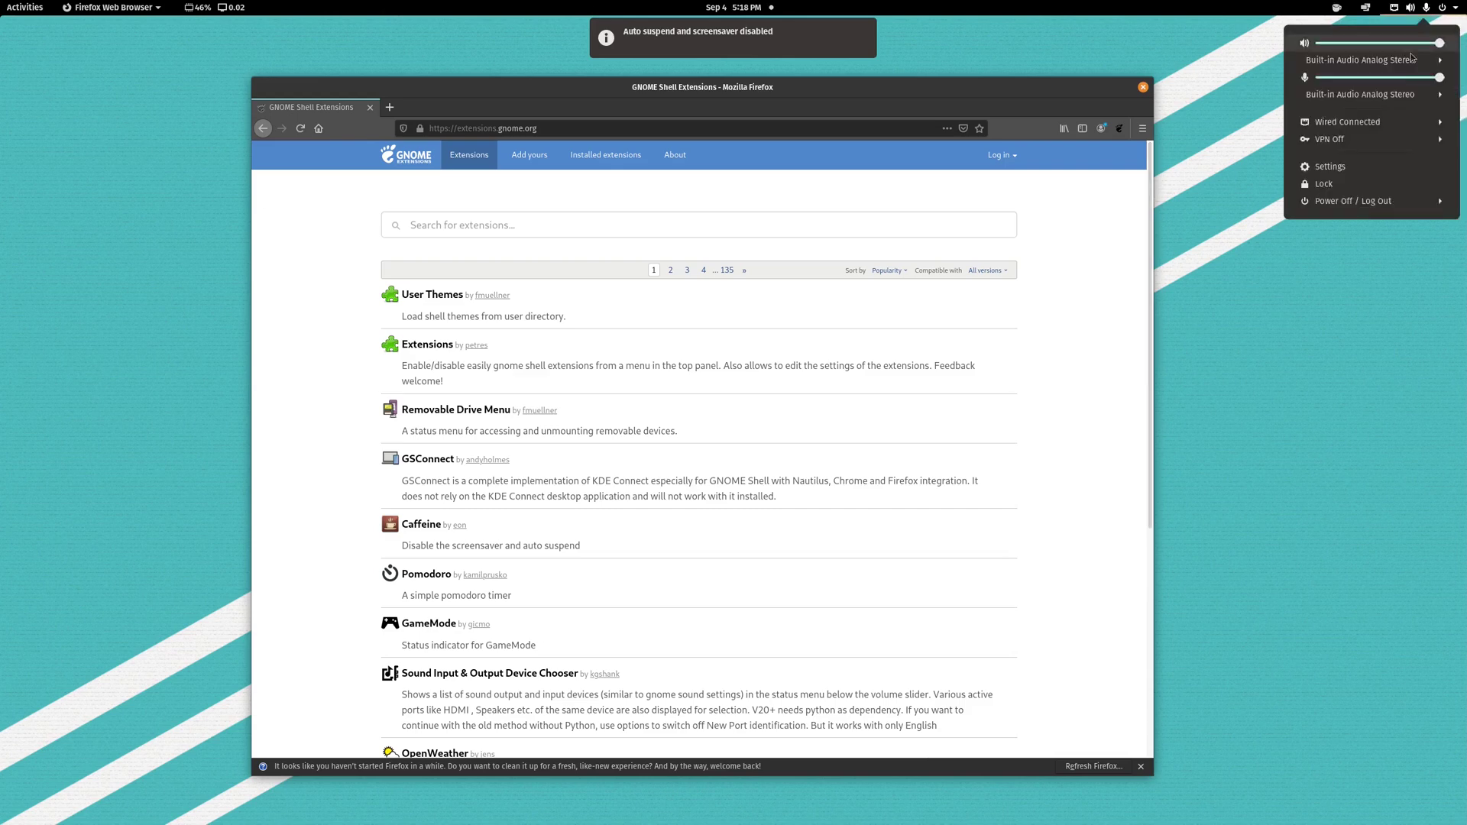
{"action": "left_click", "coordinate": [1407, 61]}
{"action": "left_click", "coordinate": [1336, 10]}
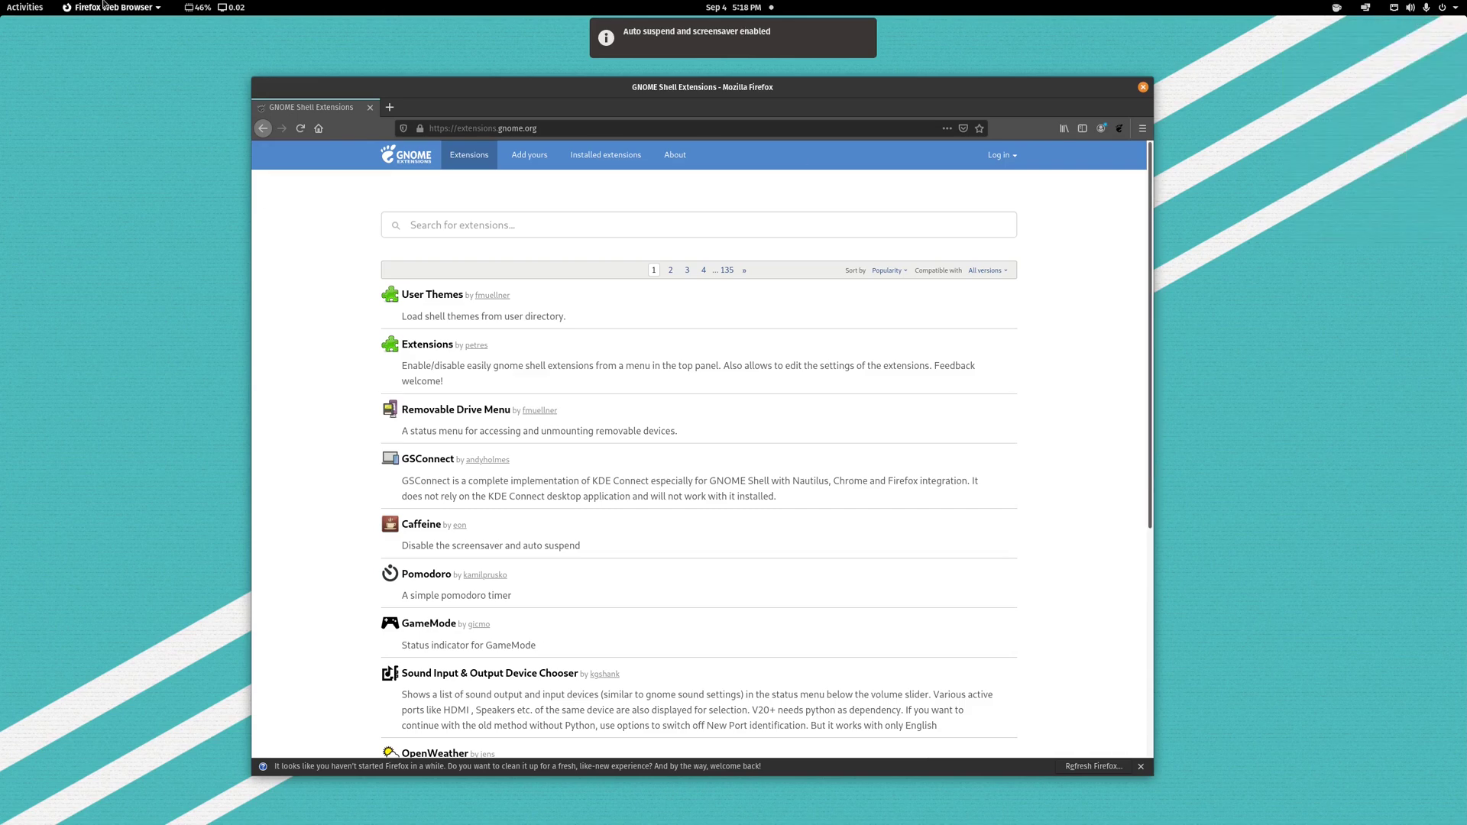
{"action": "left_click", "coordinate": [231, 12]}
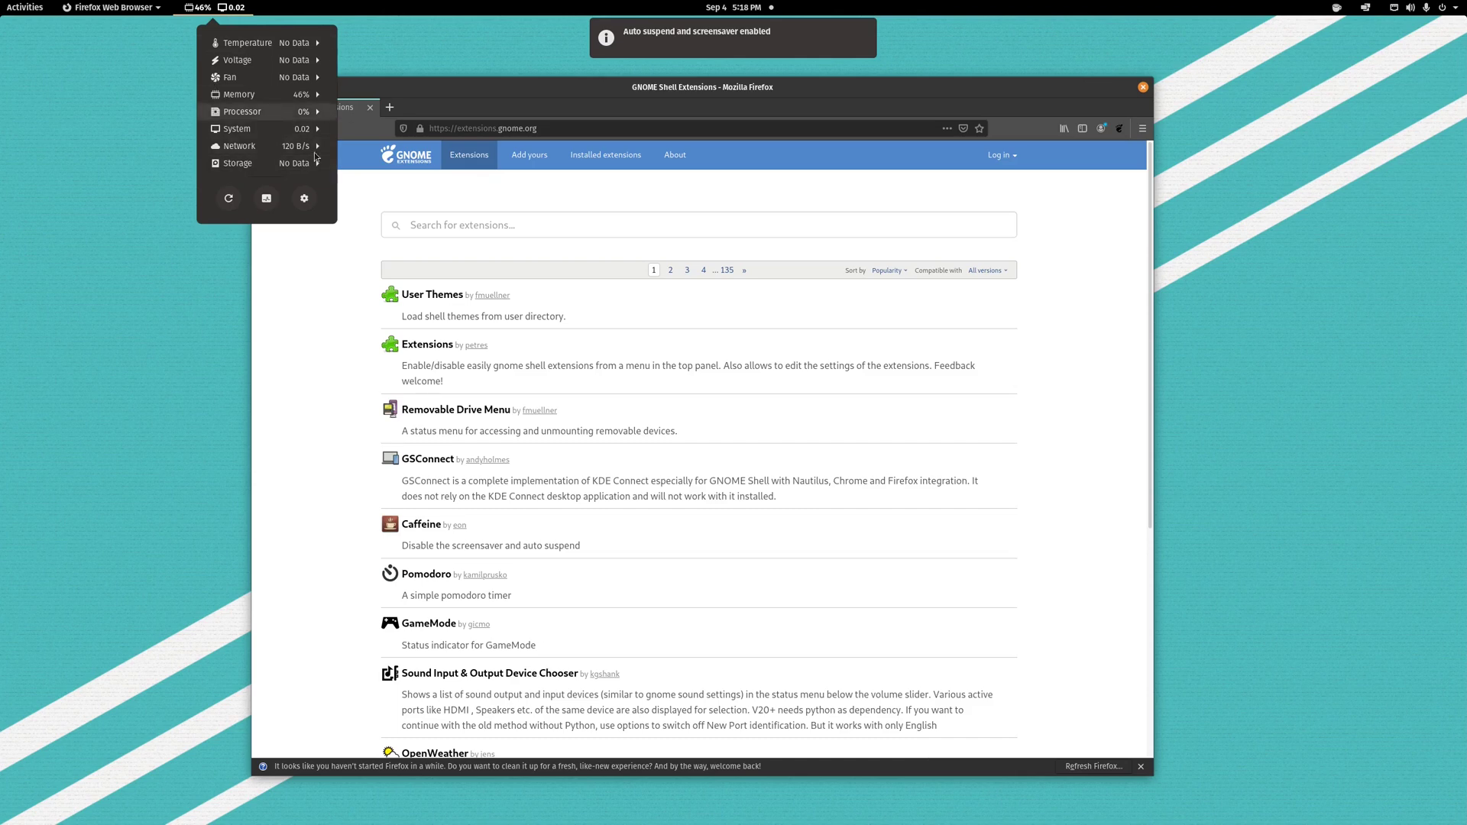
{"action": "left_click", "coordinate": [172, 309]}
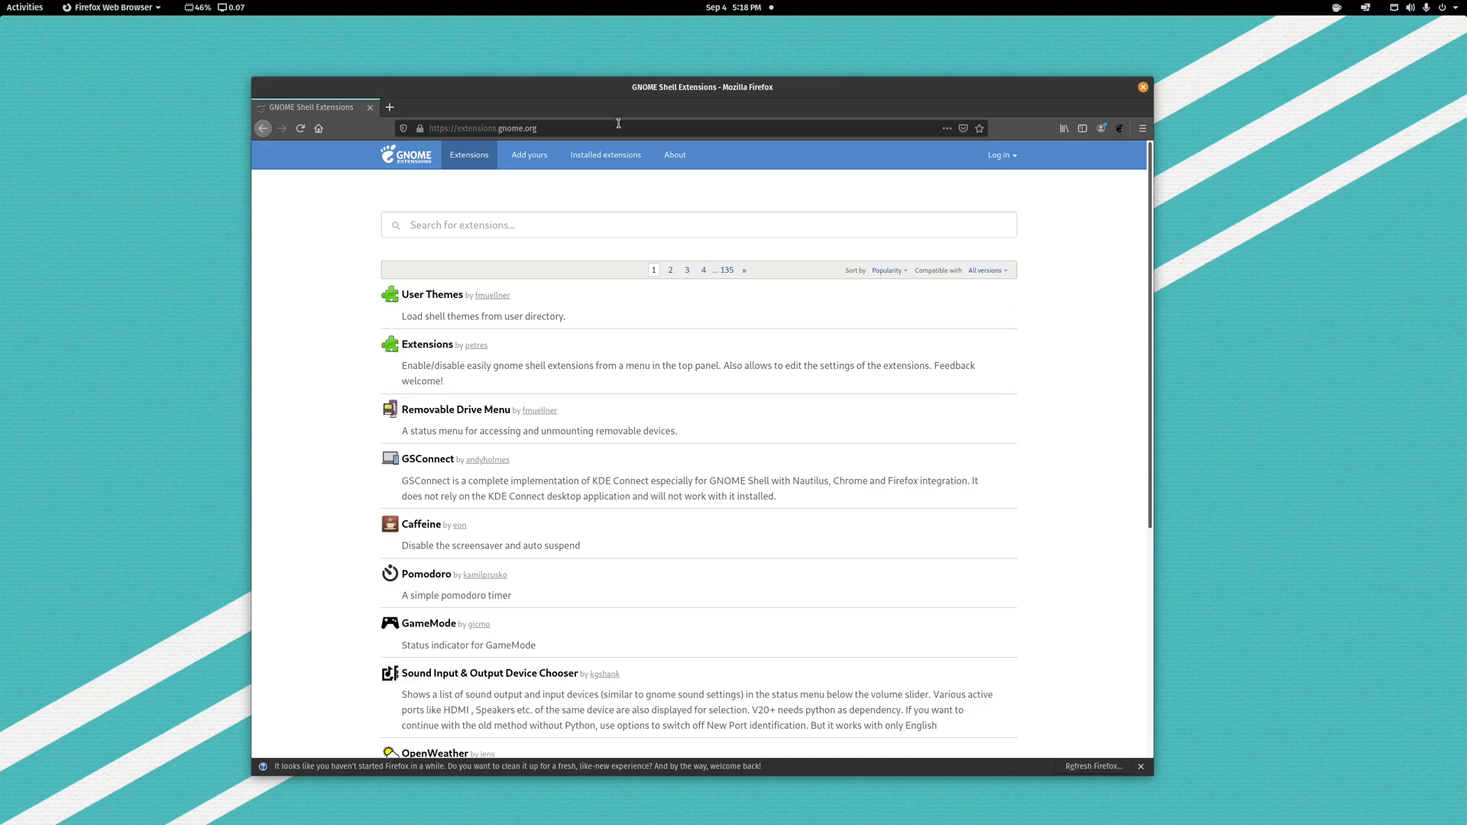
{"action": "left_click_drag", "start_coordinate": [645, 85], "coordinate": [592, 68]}
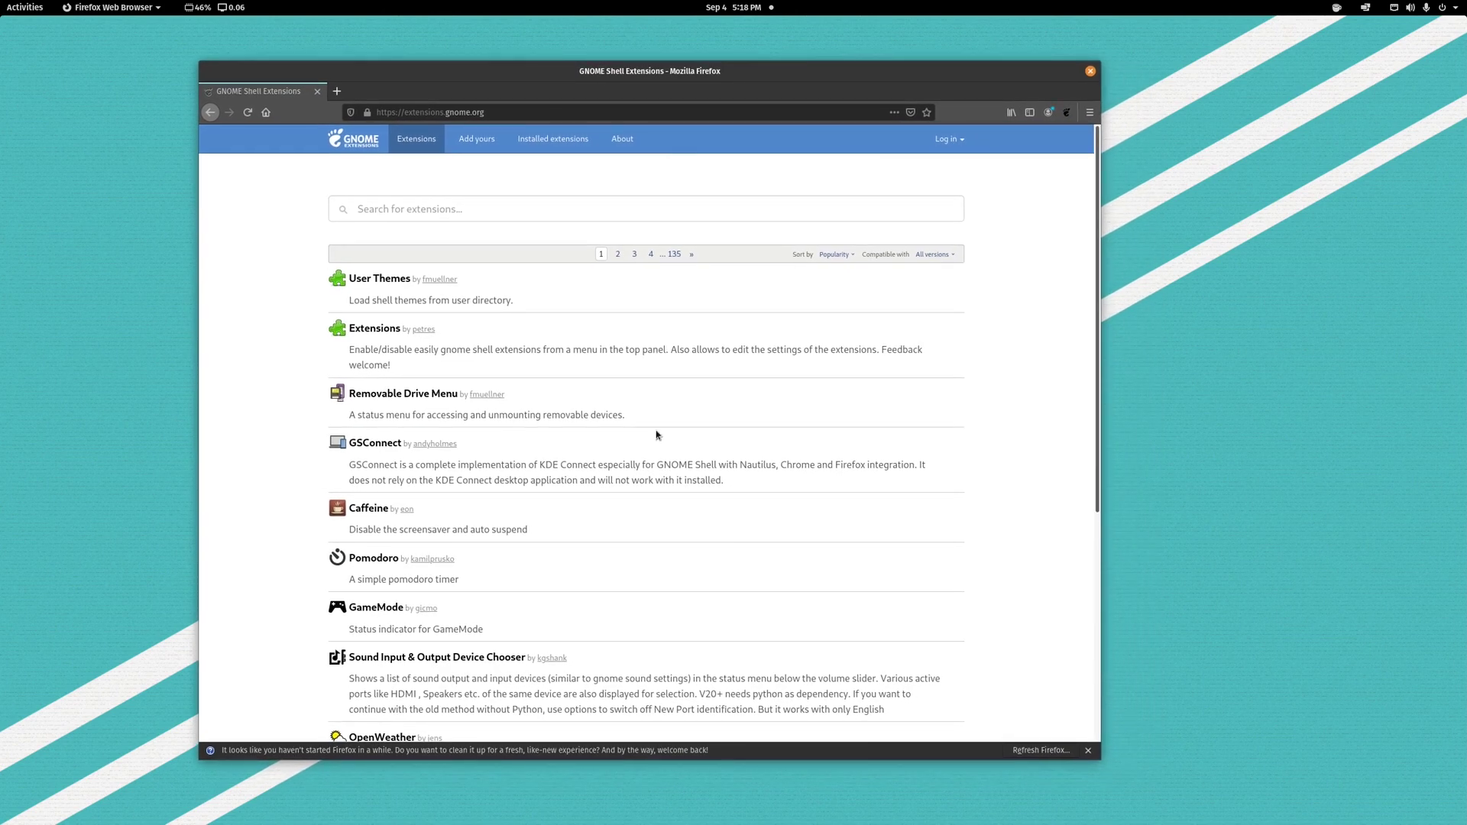